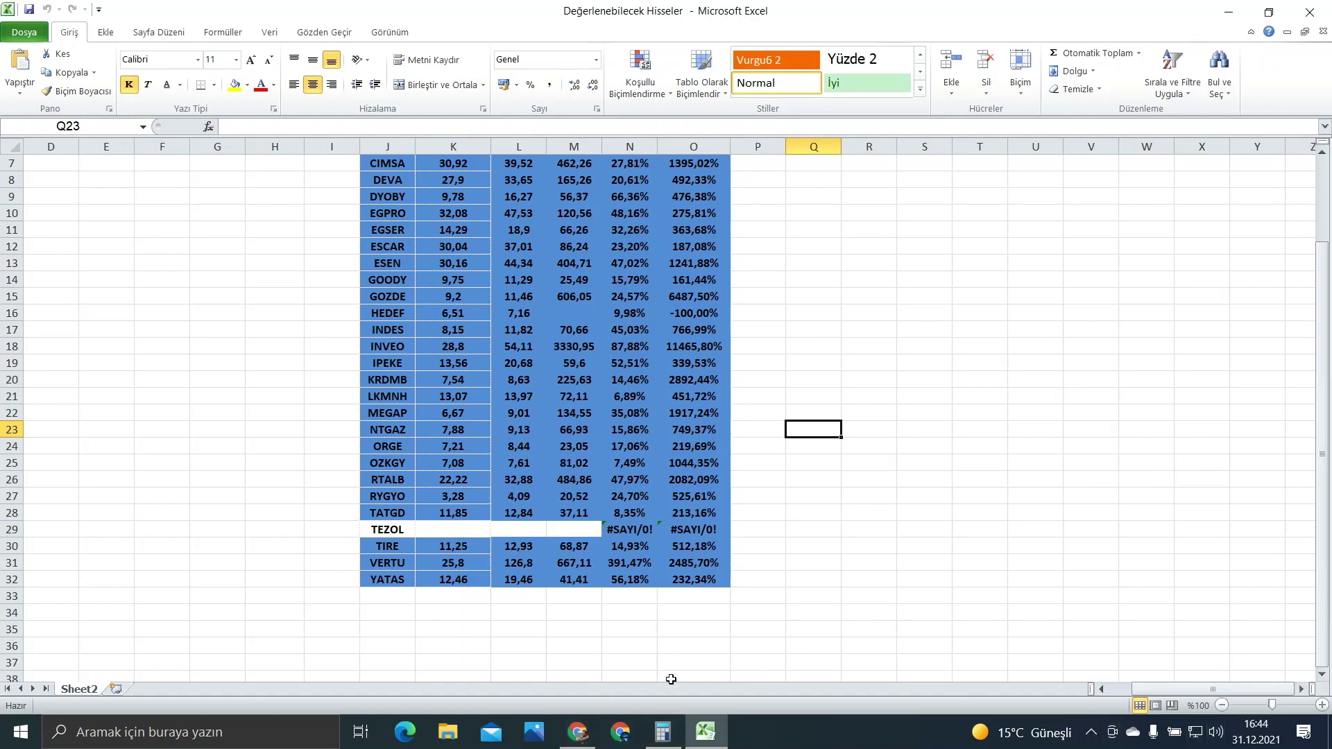
# Delete the triangle pattern drawing from the TEZOL chart.
pyautogui.click(578, 731)
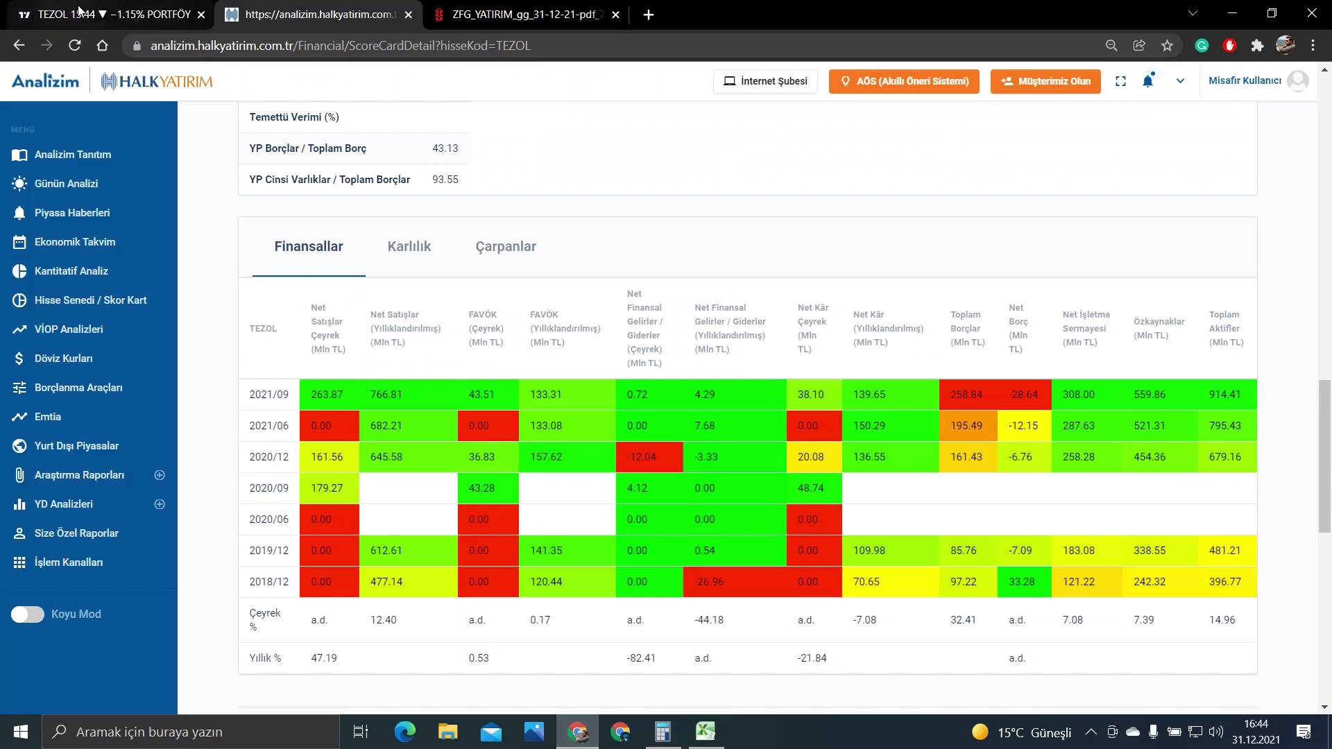
pyautogui.click(48, 9)
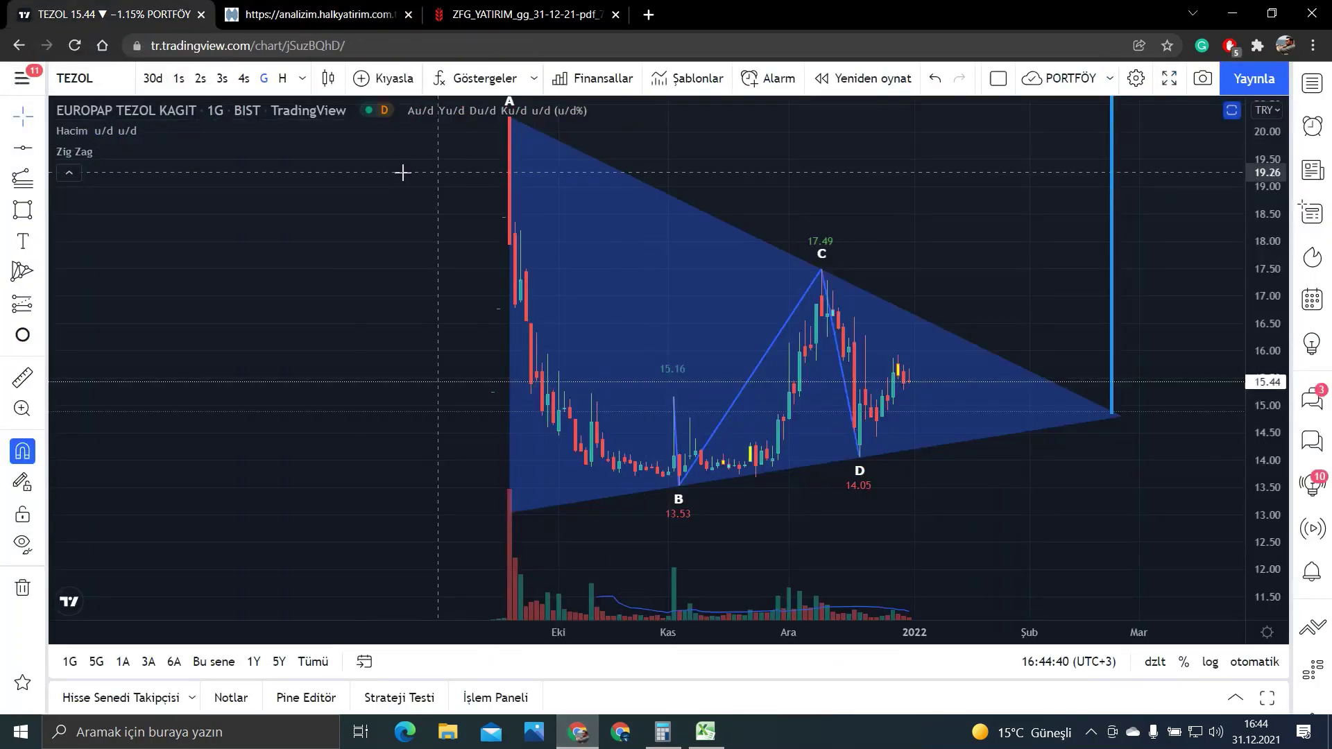
pyautogui.click(21, 586)
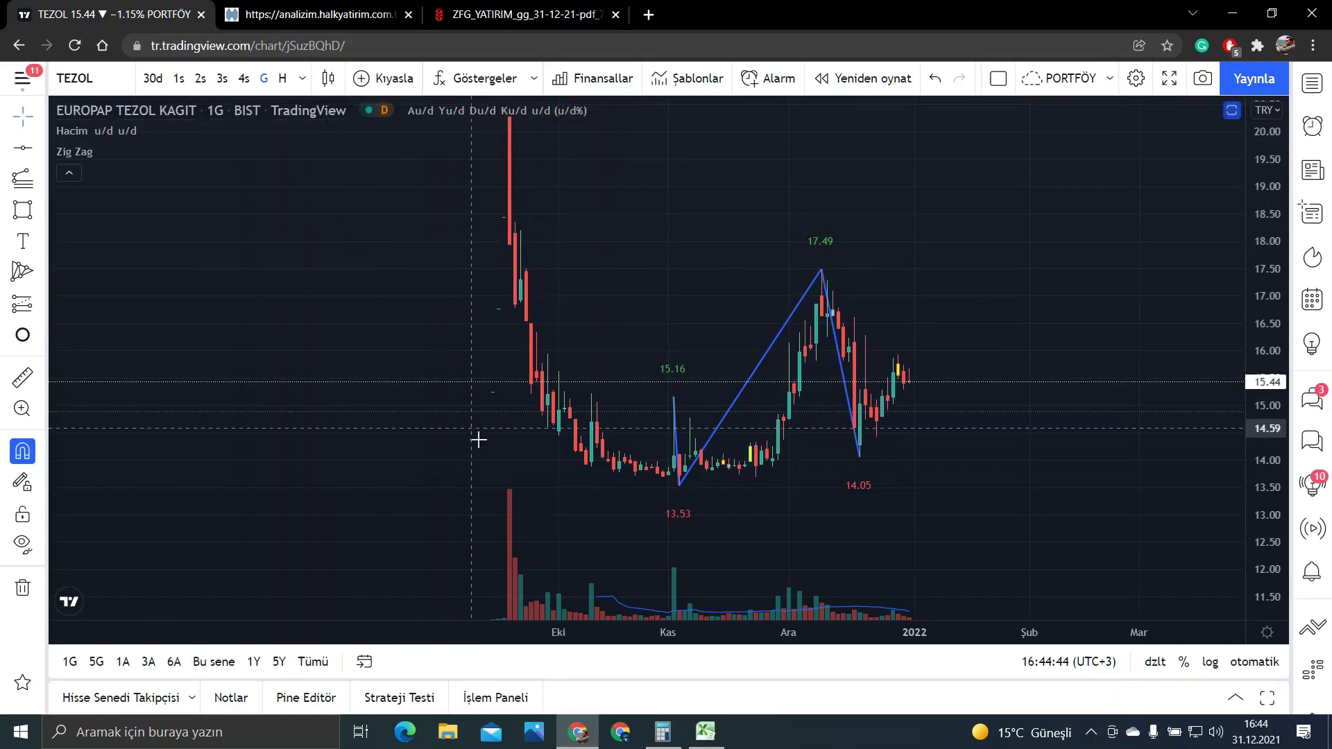
# Enter 15,44 as TEZOL's price in K29 and fill J29:O29 blue.
pyautogui.click(704, 732)
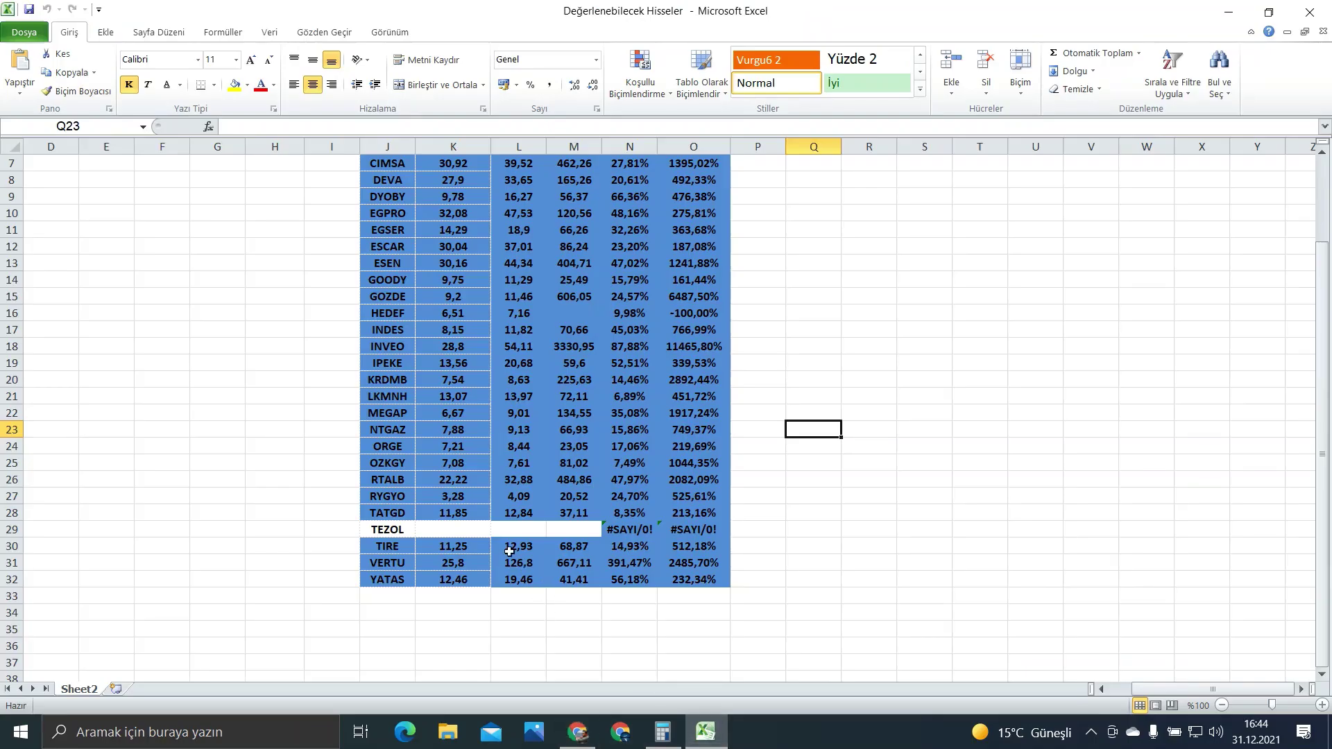
pyautogui.click(455, 524)
pyautogui.write('15,')
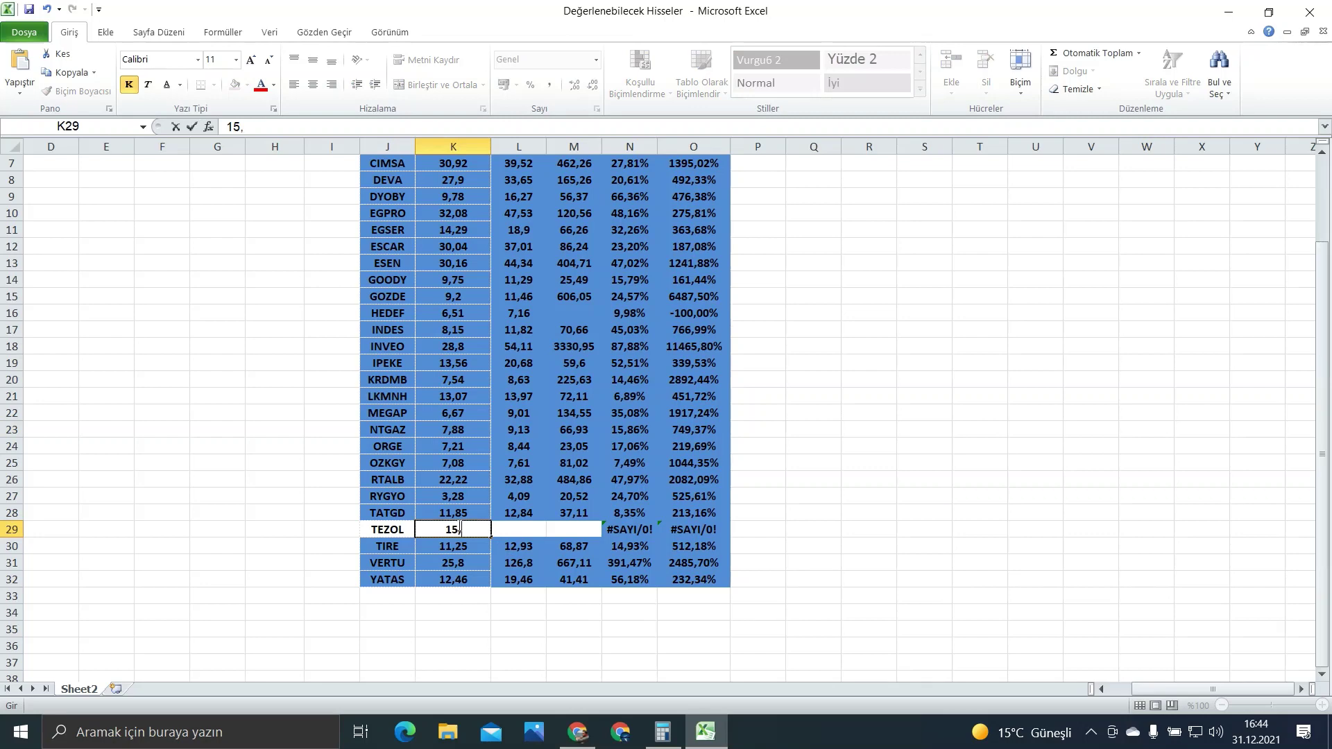
pyautogui.write('44')
pyautogui.click(394, 530)
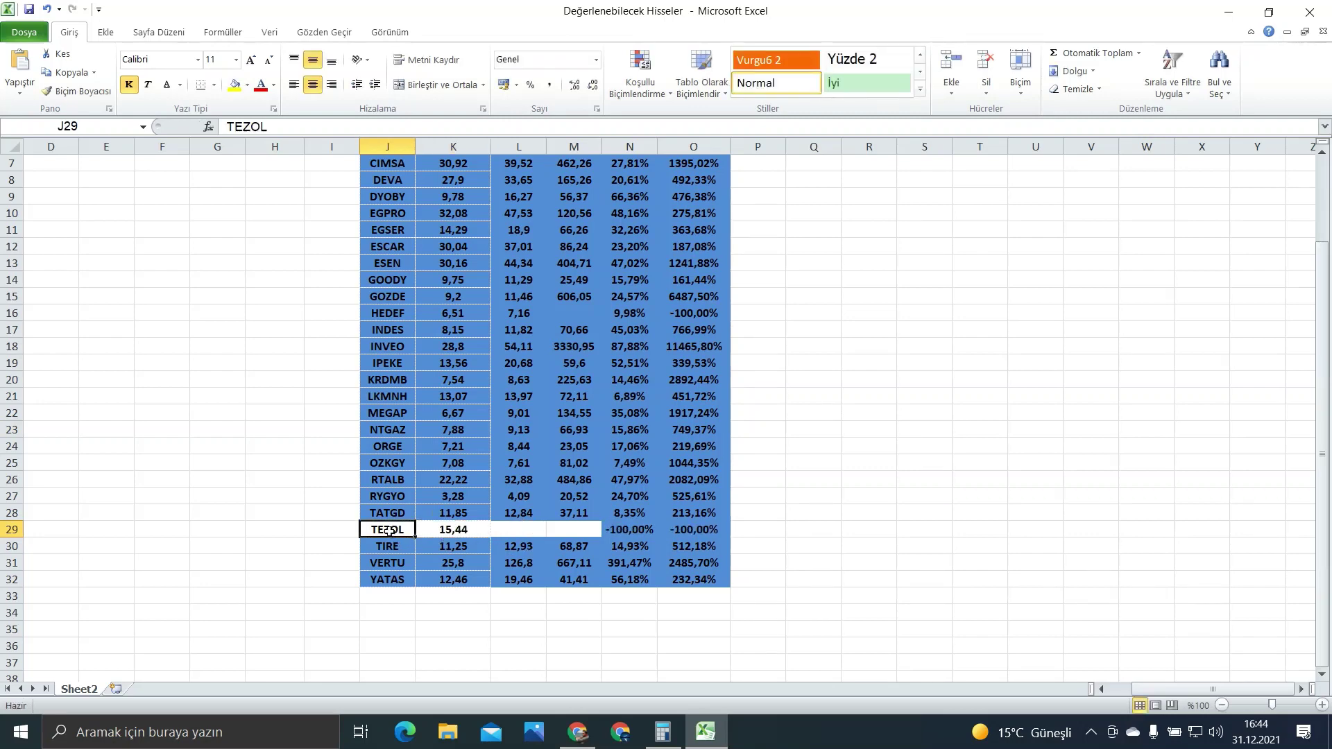
pyautogui.moveTo(394, 532); pyautogui.dragTo(706, 529)
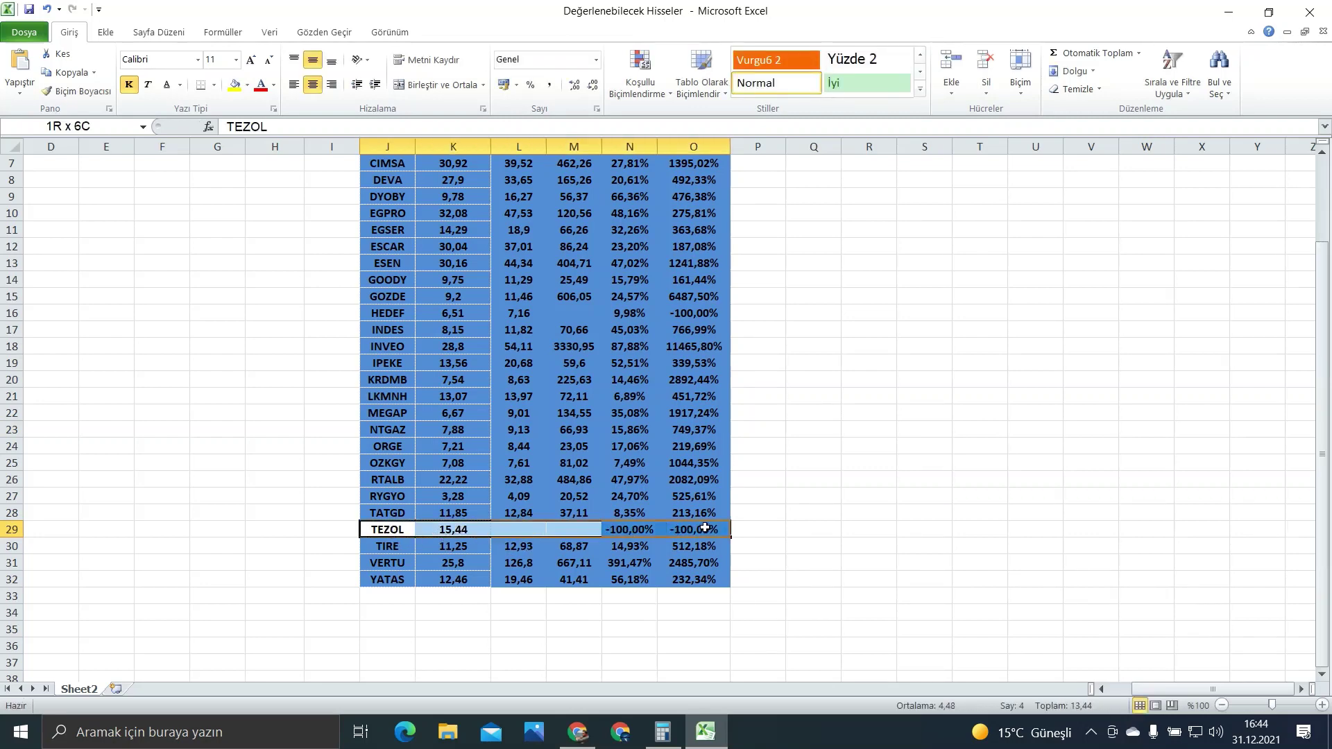
pyautogui.click(246, 84)
pyautogui.click(334, 392)
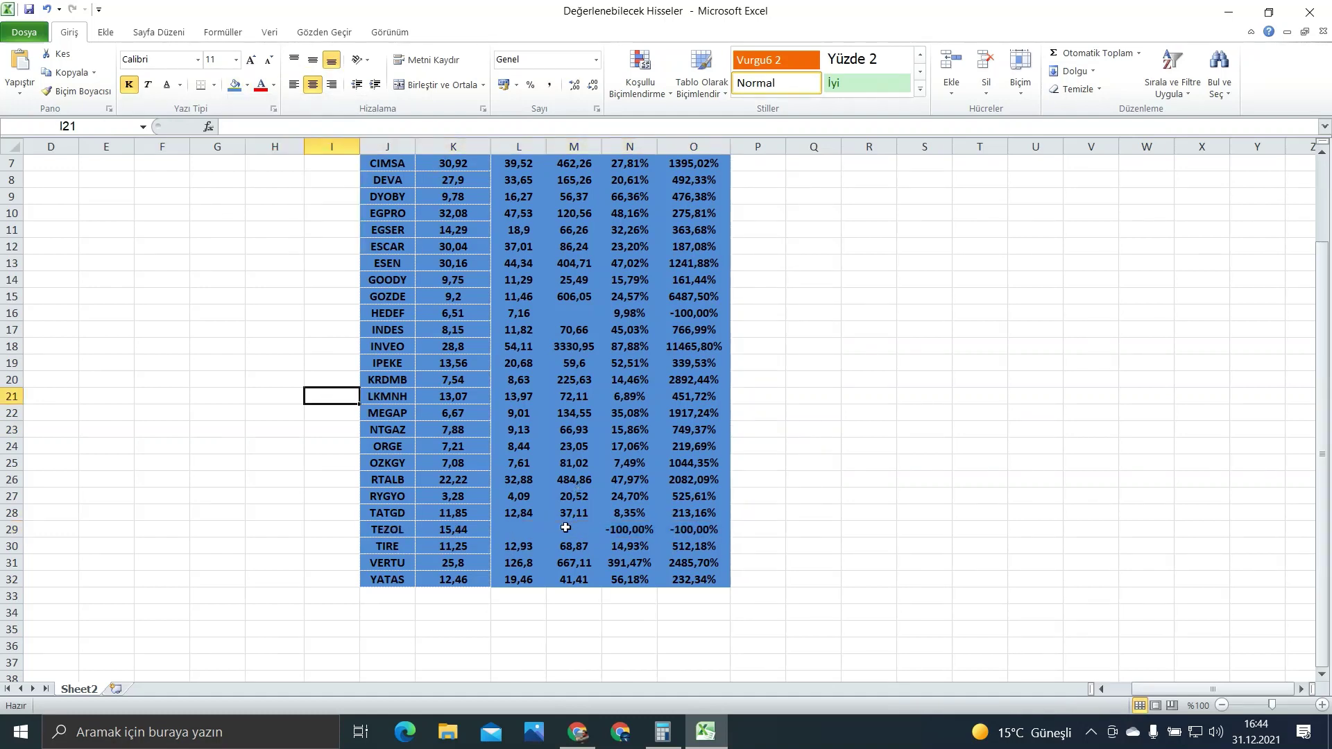
# Draw a horizontal line at TEZOL's 13.53 low, then bring up the Halk Yatırım scorecard.
pyautogui.click(520, 530)
pyautogui.click(575, 732)
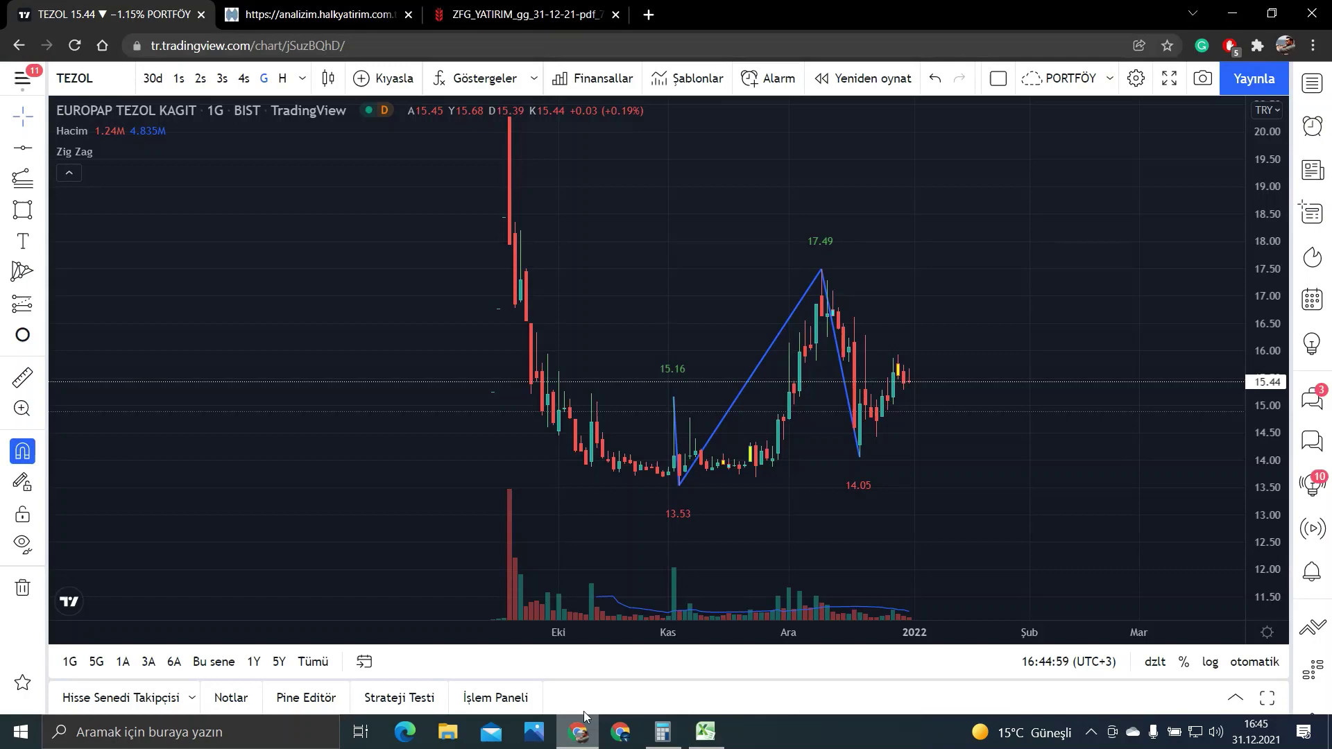
pyautogui.scroll(3, 555, 416)
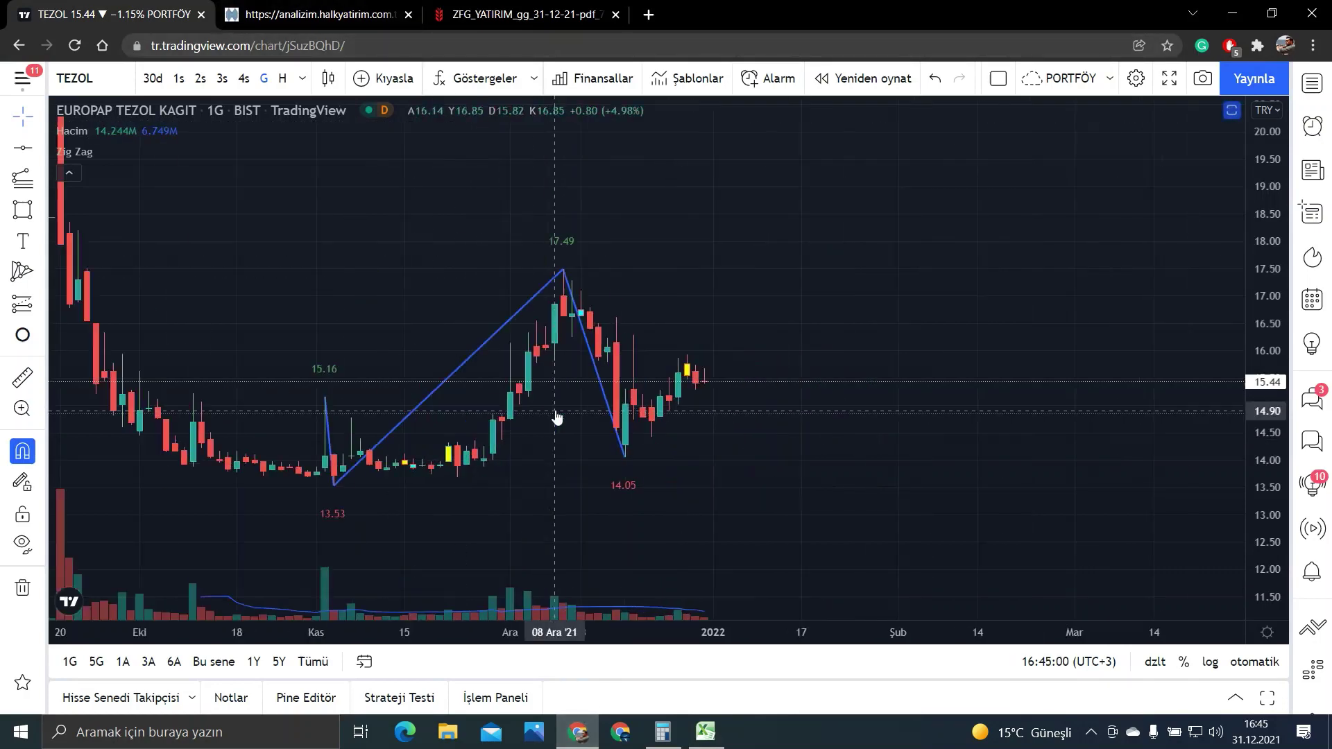
pyautogui.hscroll(-3, 819, 452)
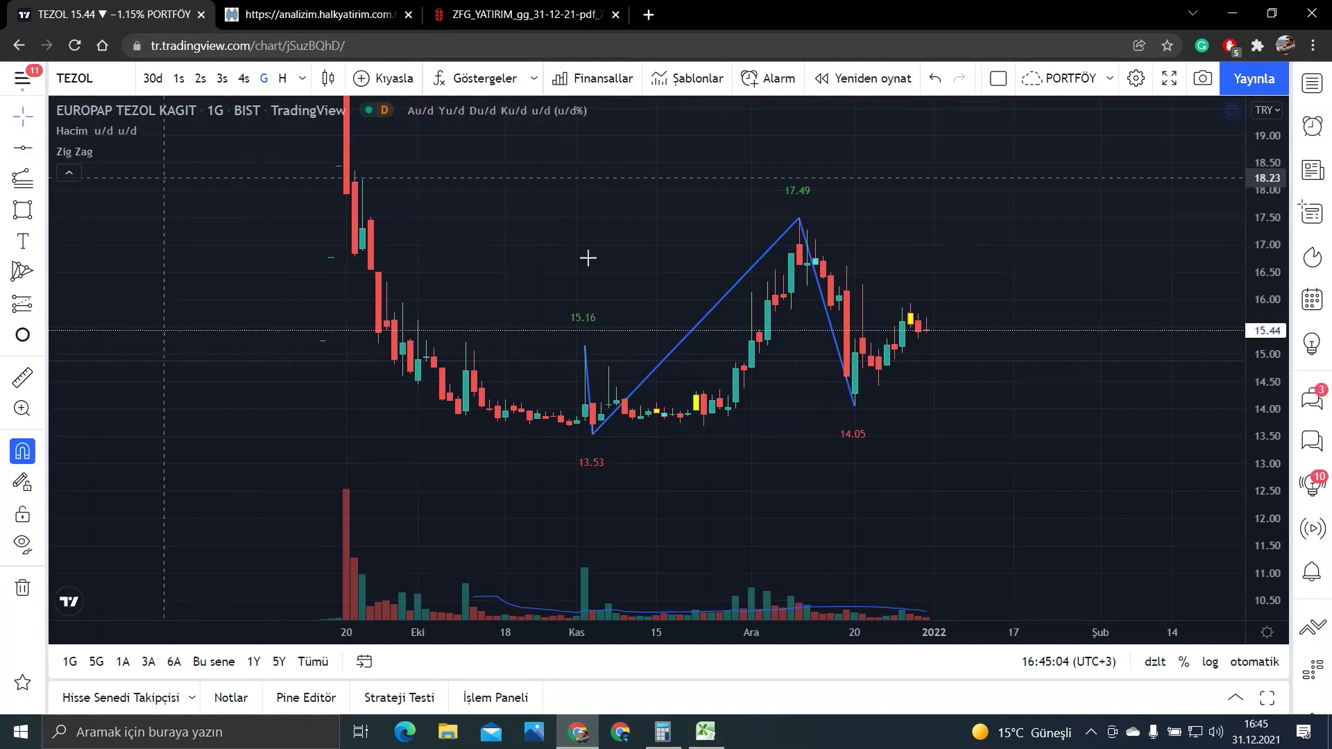
pyautogui.click(599, 435)
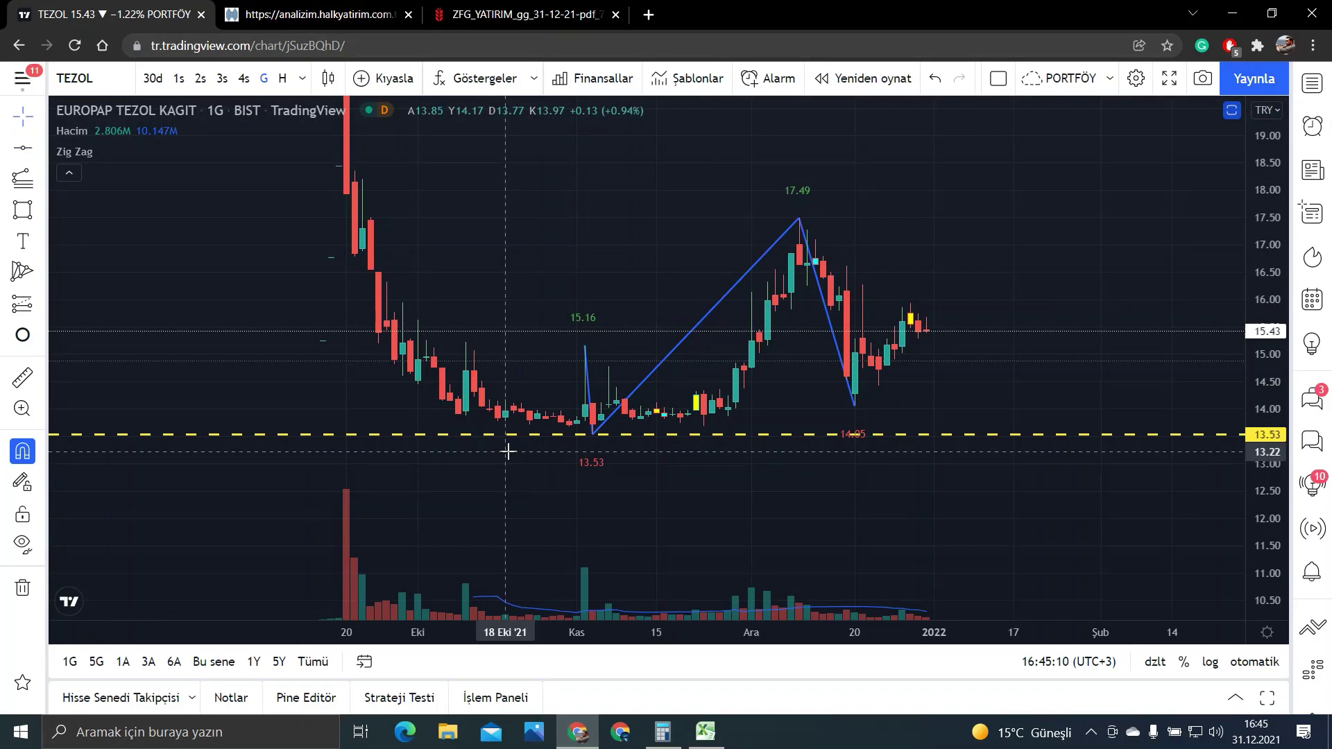
pyautogui.click(280, 8)
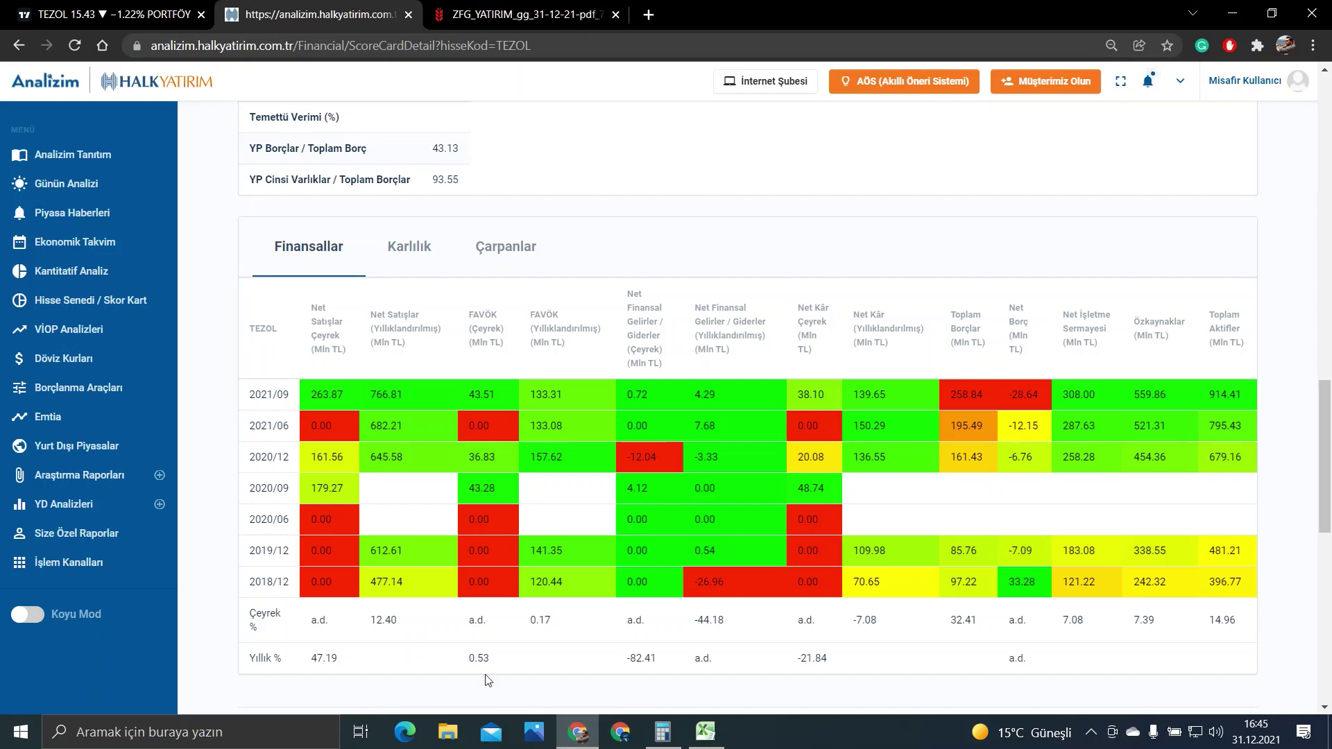
# Calculate 766,81/477,14 and 133,31/120,44, each annualised ×4÷3 (≈2,1428 and ≈1,4758).
pyautogui.click(662, 732)
pyautogui.moveTo(553, 162); pyautogui.dragTo(777, 127)
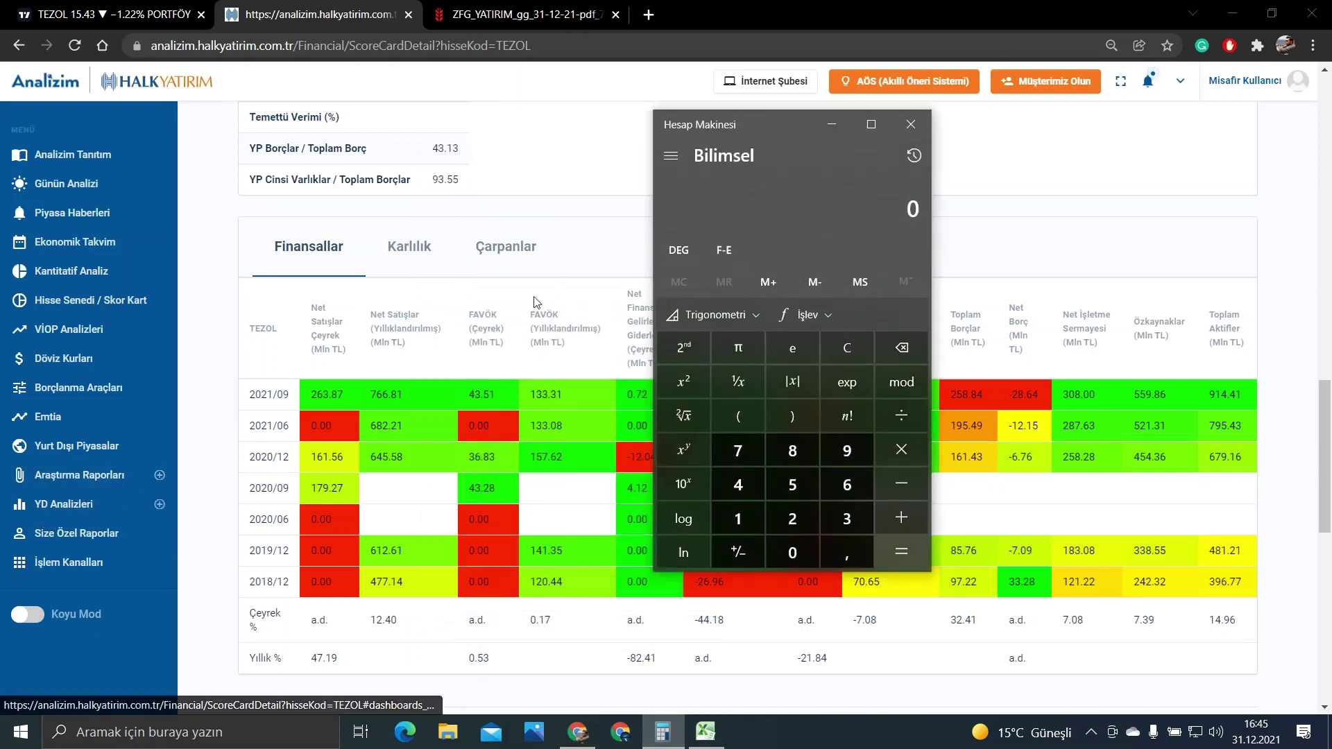
pyautogui.write('7')
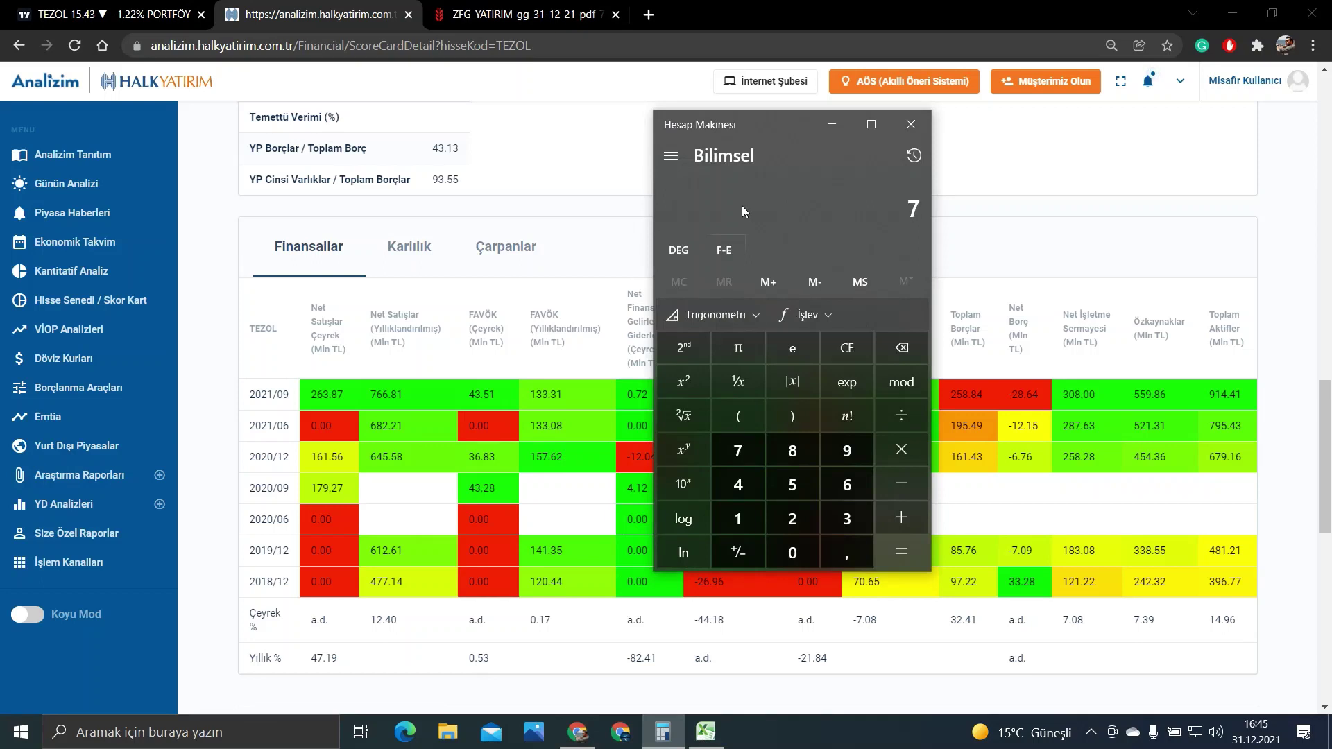
pyautogui.write('66,8')
pyautogui.write('1')
pyautogui.press('/')
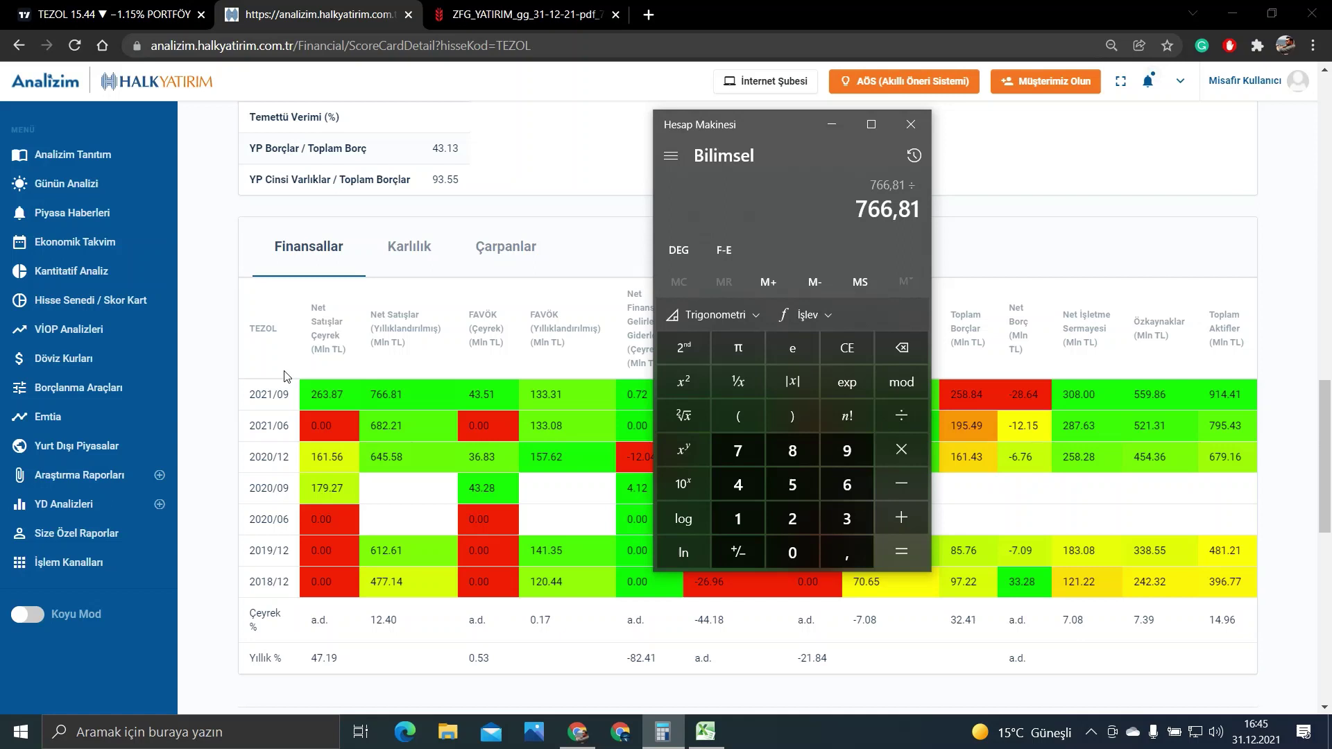
pyautogui.write('477')
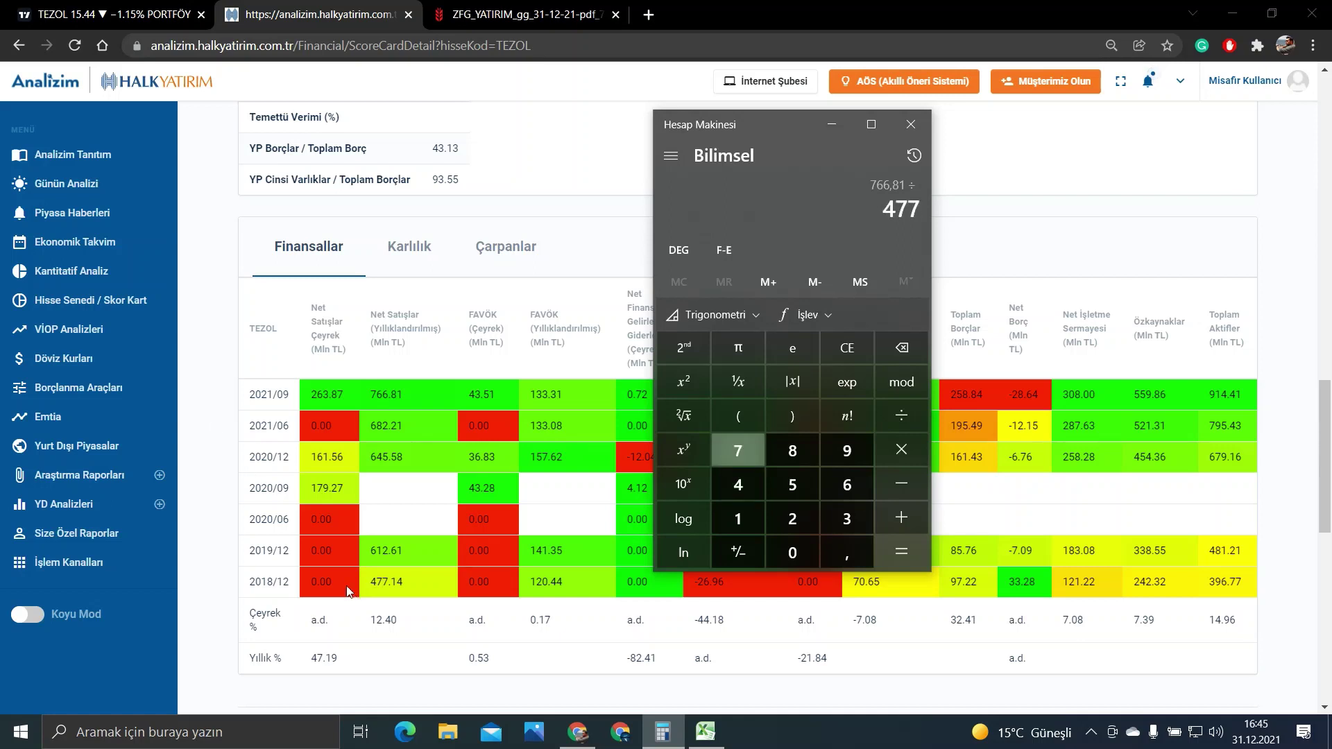
pyautogui.write(',14')
pyautogui.press('Return')
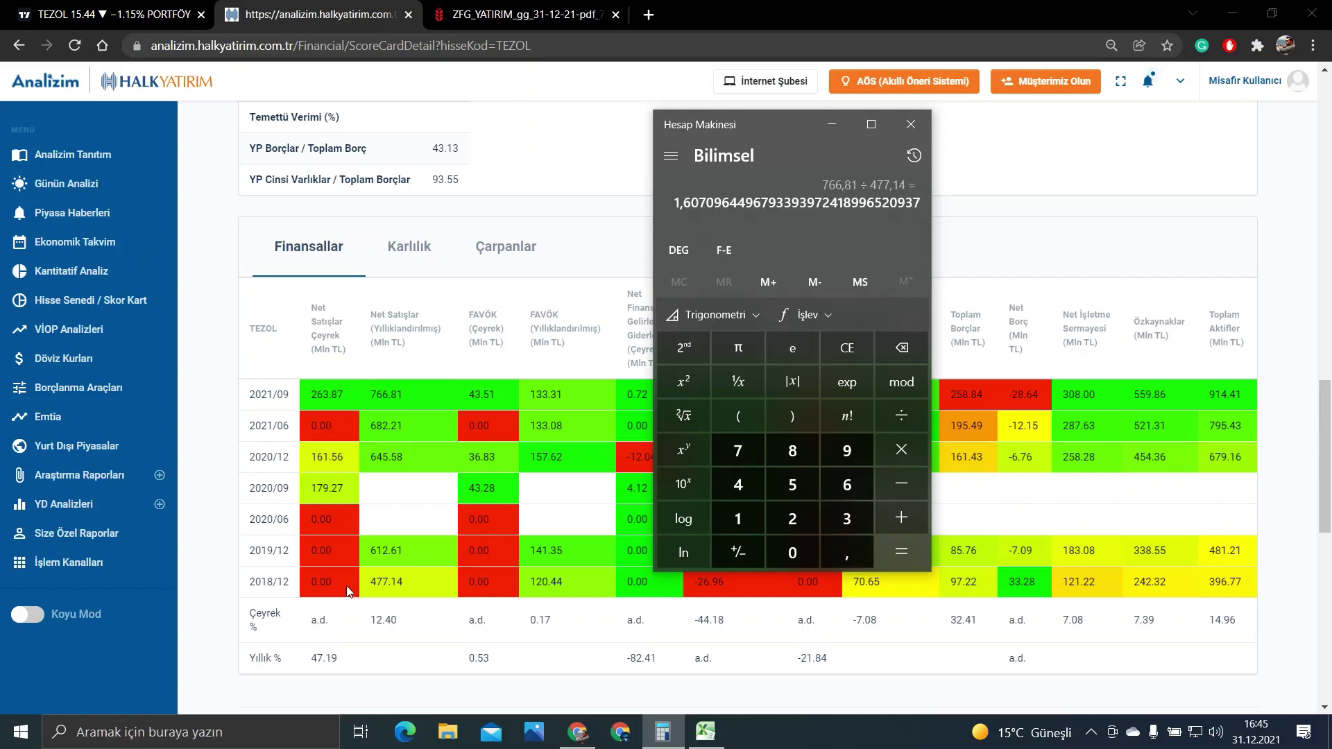
pyautogui.write('*4')
pyautogui.press('Return')
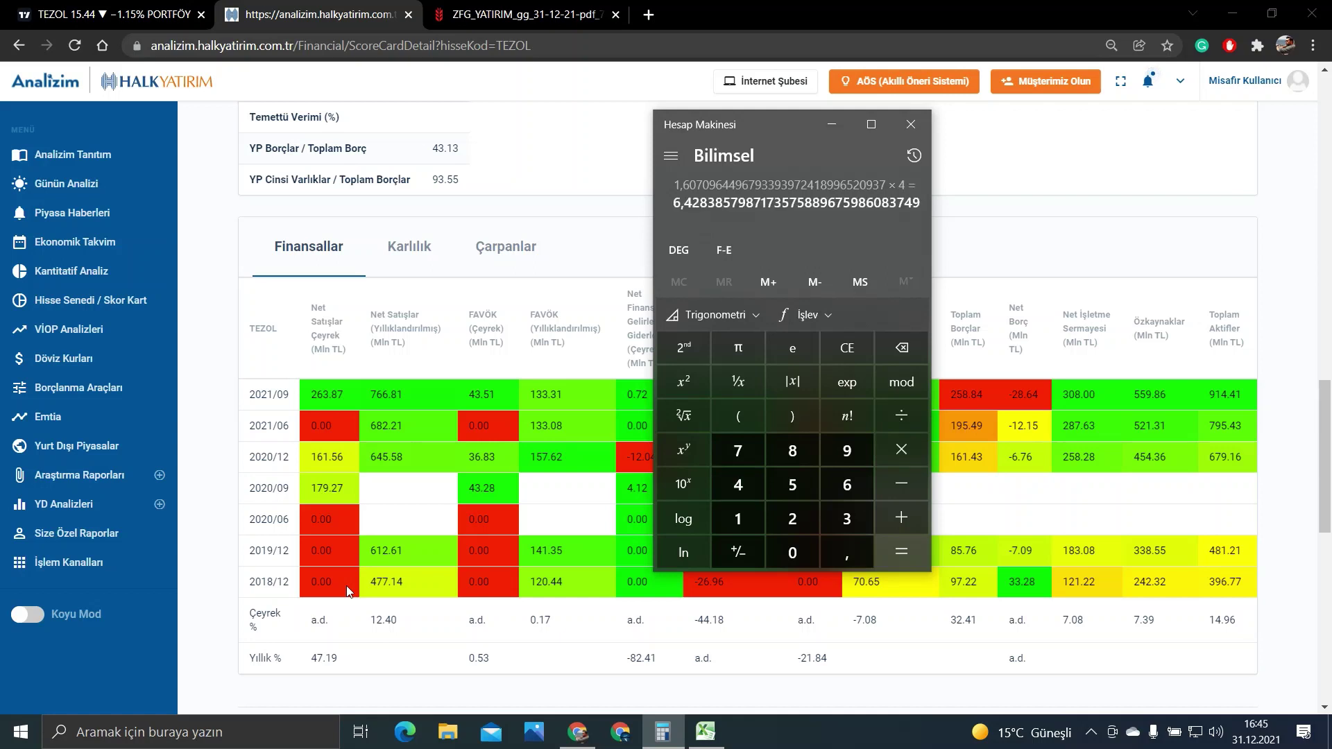
pyautogui.write('/3')
pyautogui.press('Return')
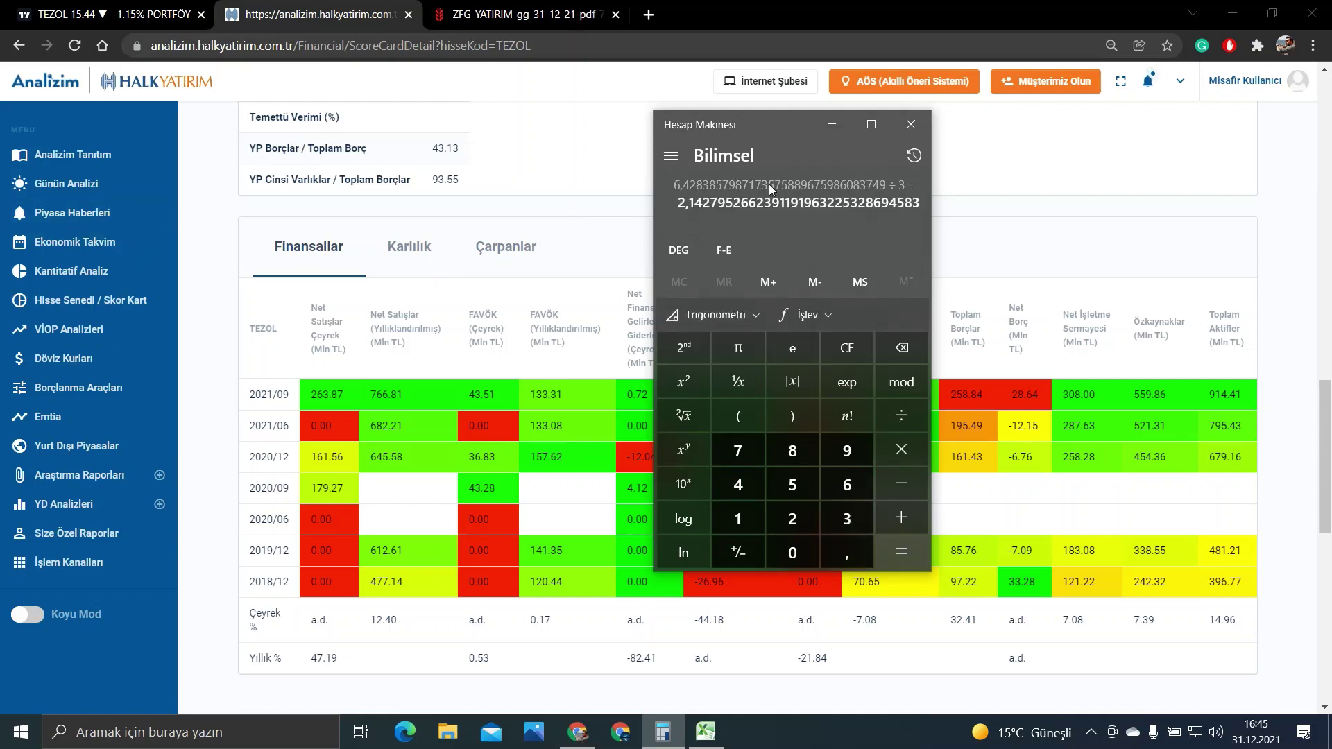
pyautogui.click(854, 349)
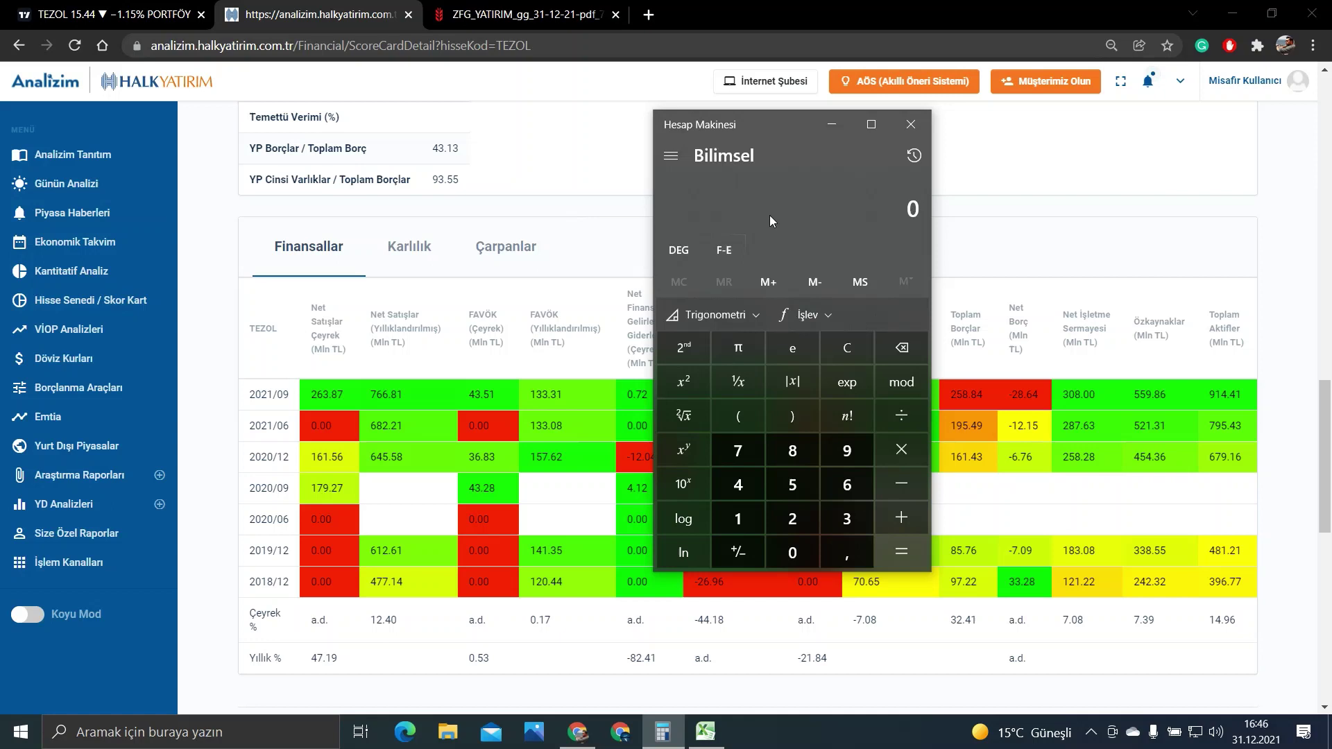
pyautogui.write('133,')
pyautogui.write('31')
pyautogui.write('/120,44')
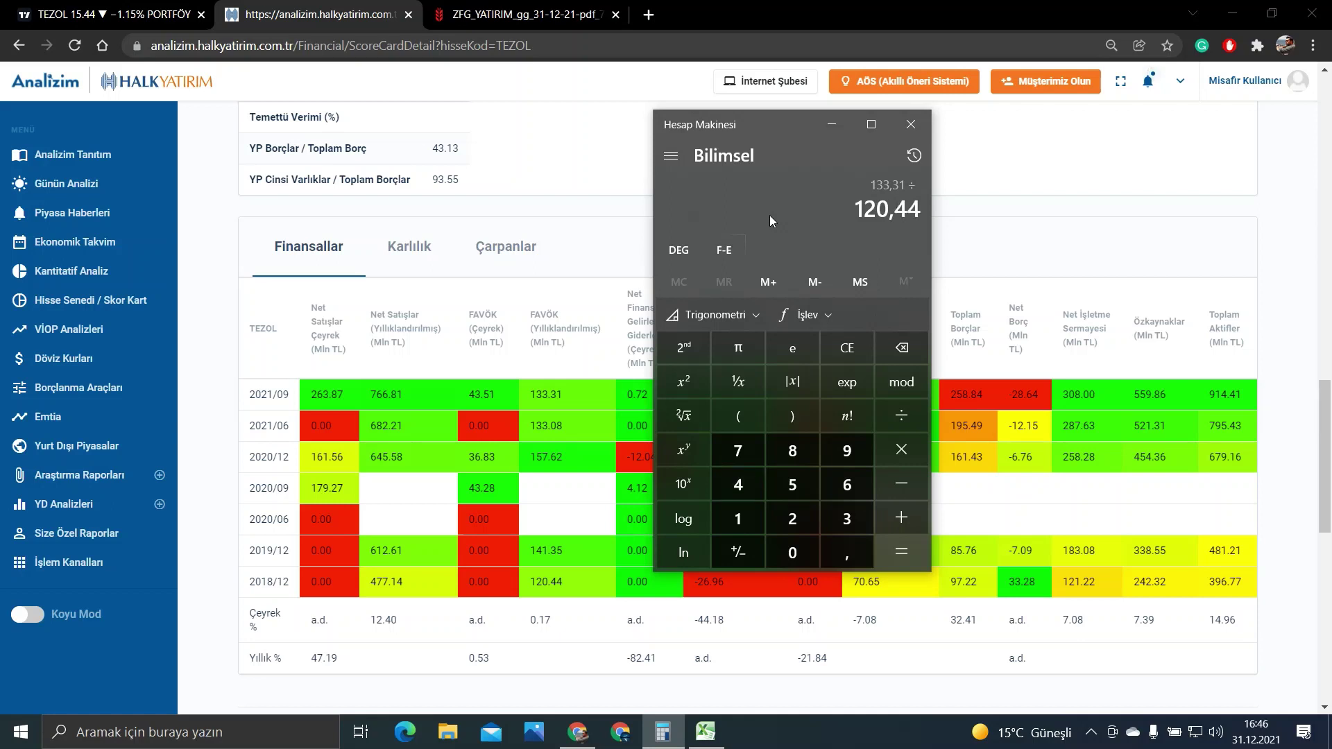
pyautogui.write('*4')
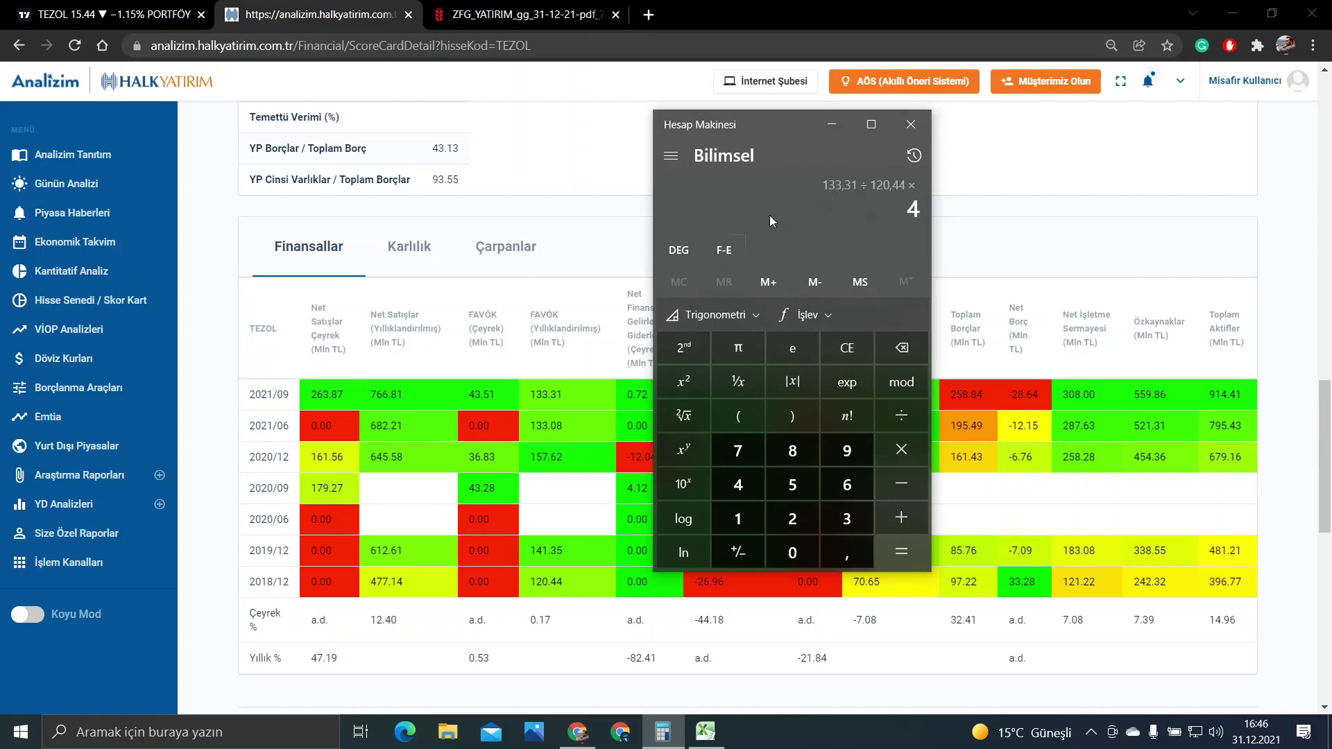
pyautogui.write('/3')
pyautogui.press('Return')
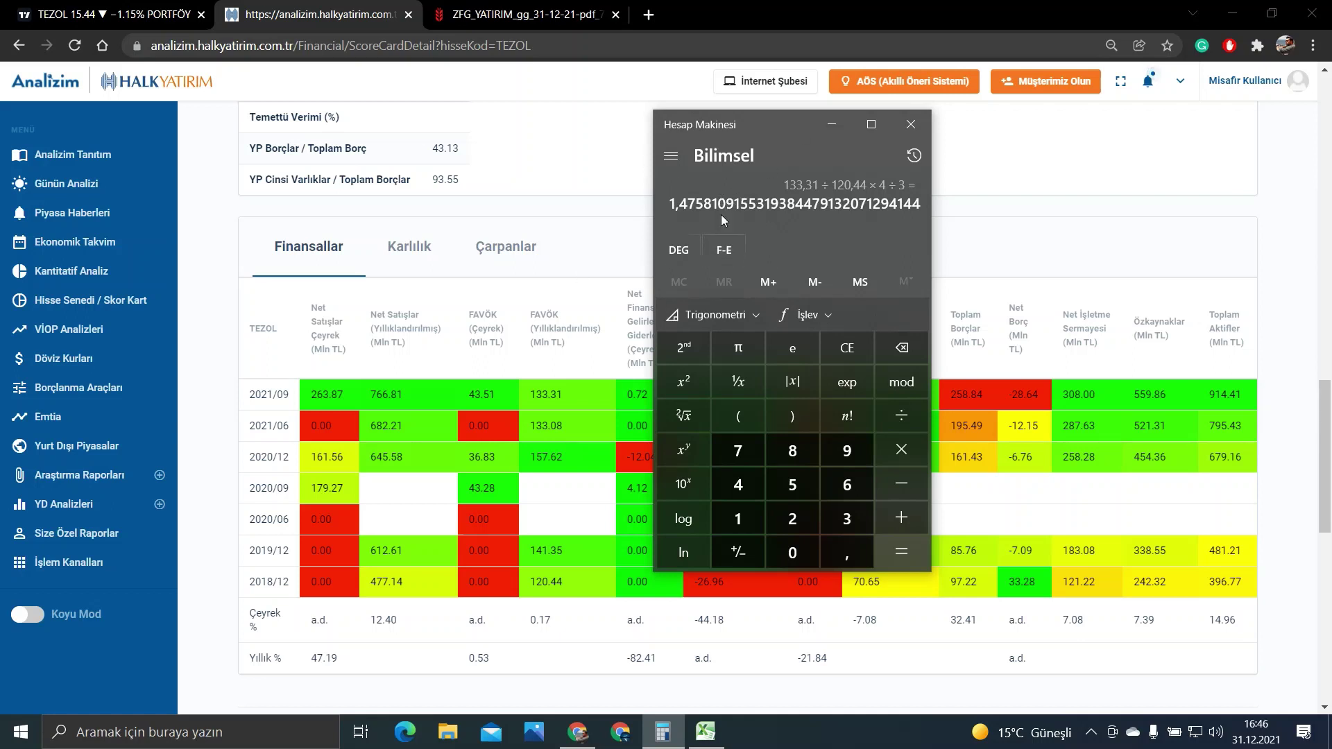
# Evaluate 139,65 ÷ 70,65 × 4 ÷ 3 in Calculator, then clear it.
pyautogui.click(850, 350)
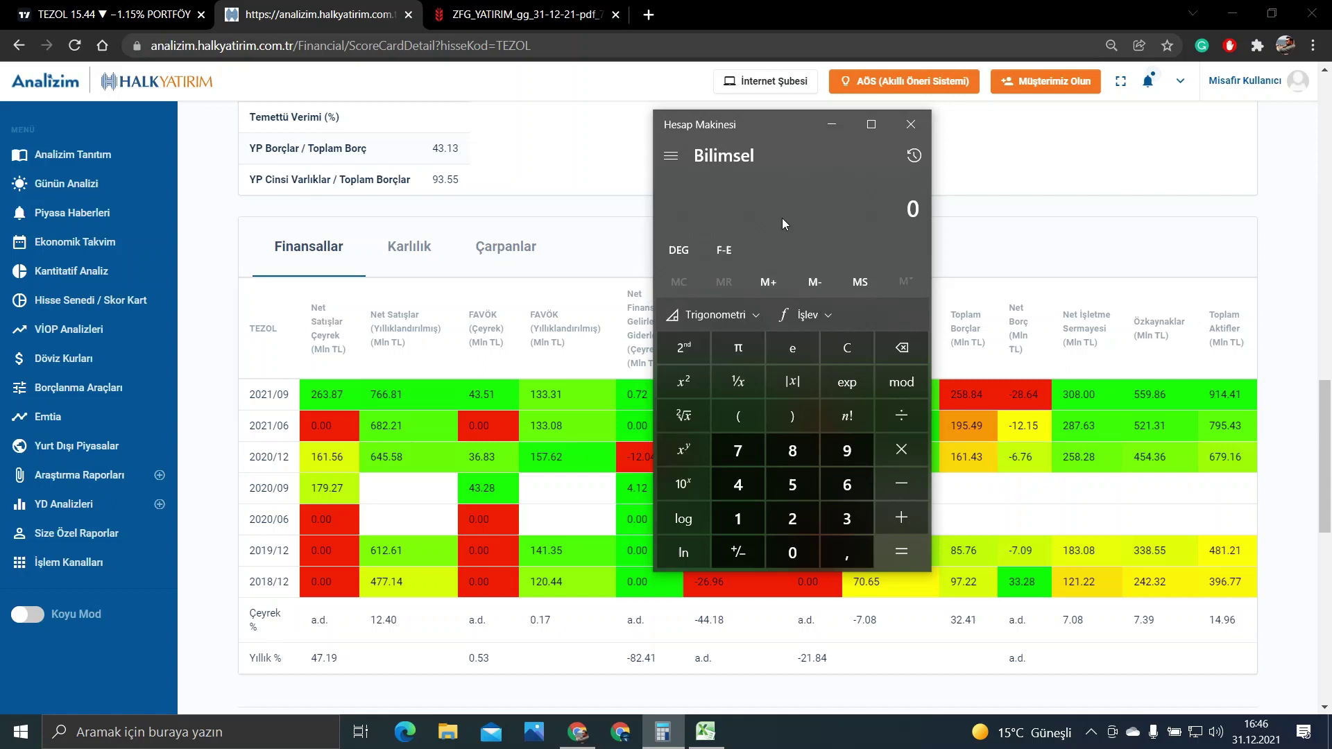
pyautogui.moveTo(786, 131); pyautogui.dragTo(598, 159)
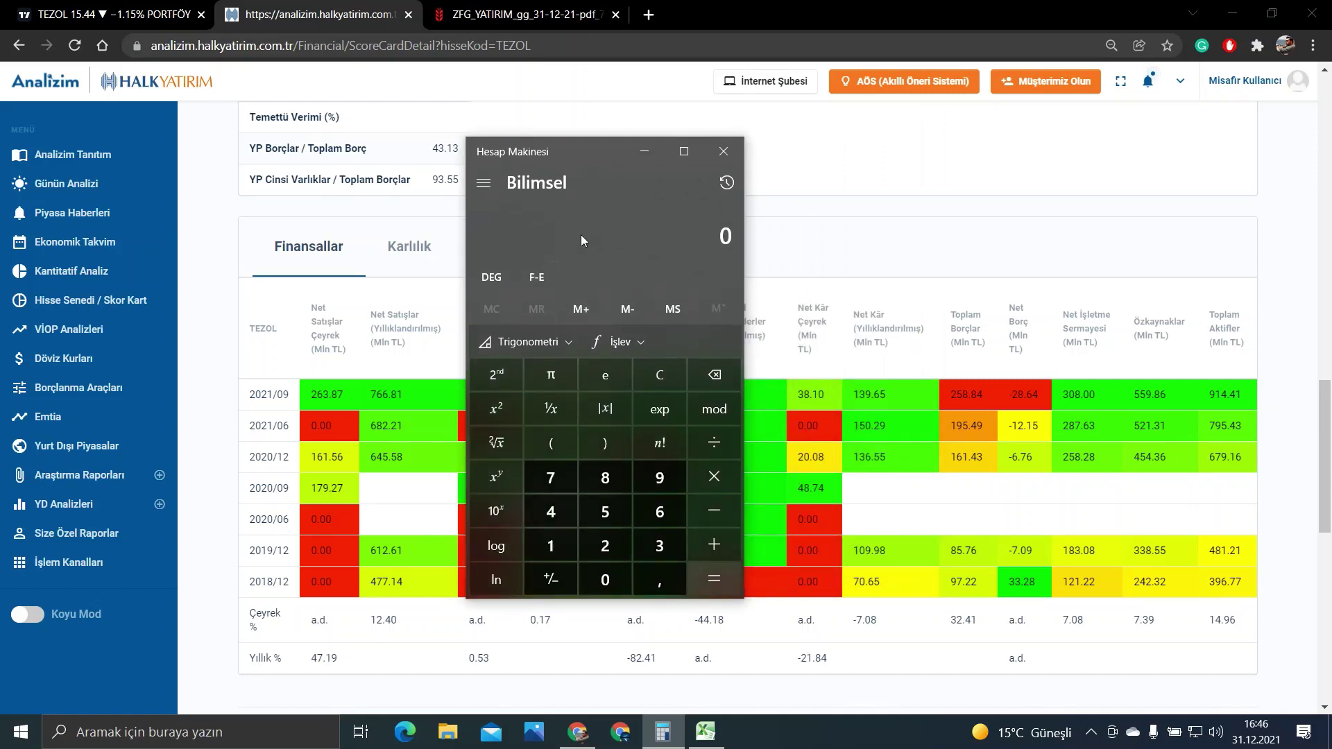
pyautogui.write('139,')
pyautogui.write('65')
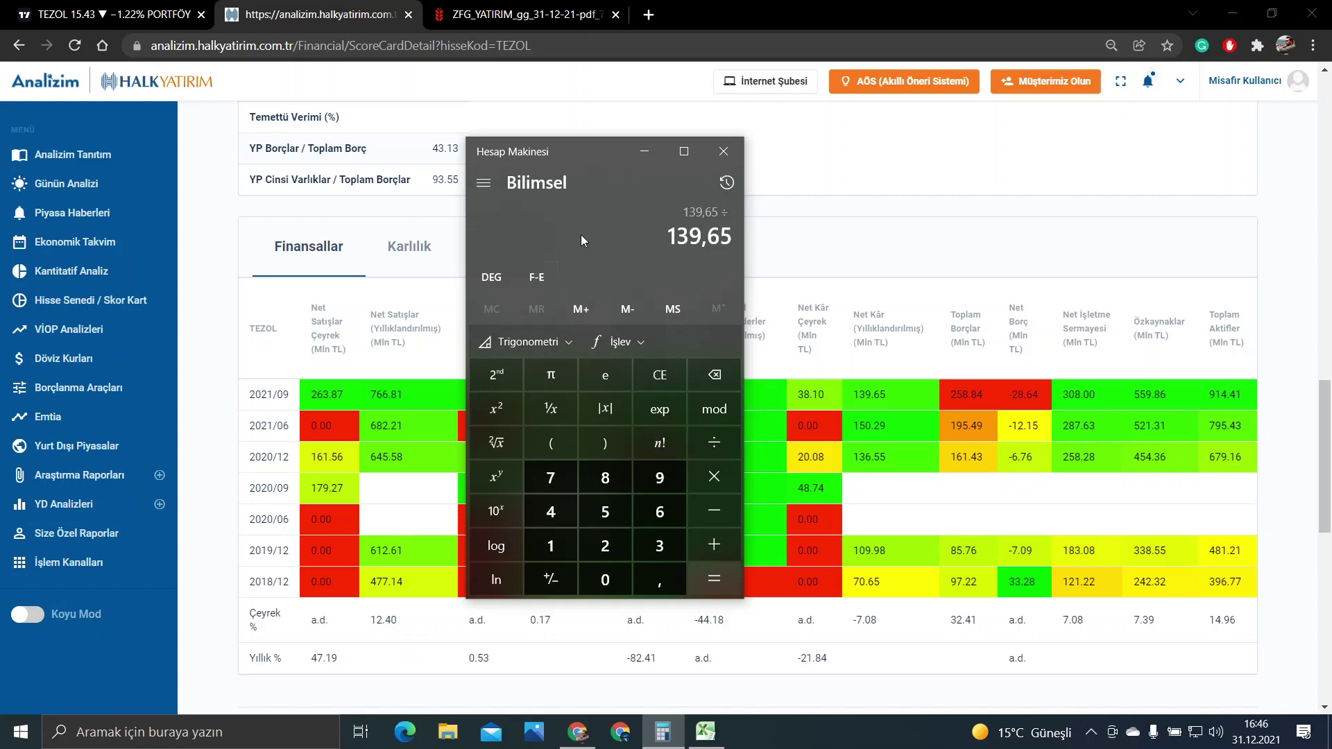
pyautogui.write('/70,')
pyautogui.write('65')
pyautogui.write('*4')
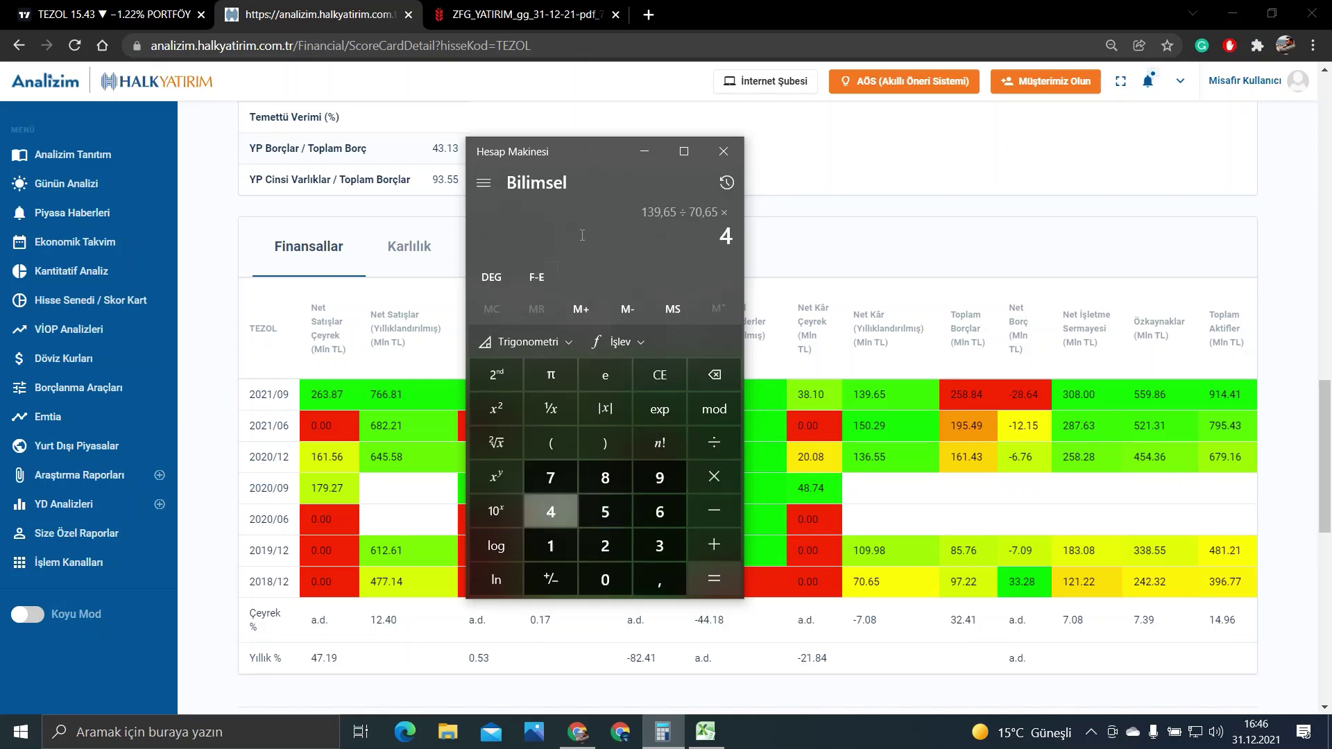
pyautogui.write('/3')
pyautogui.press('Return')
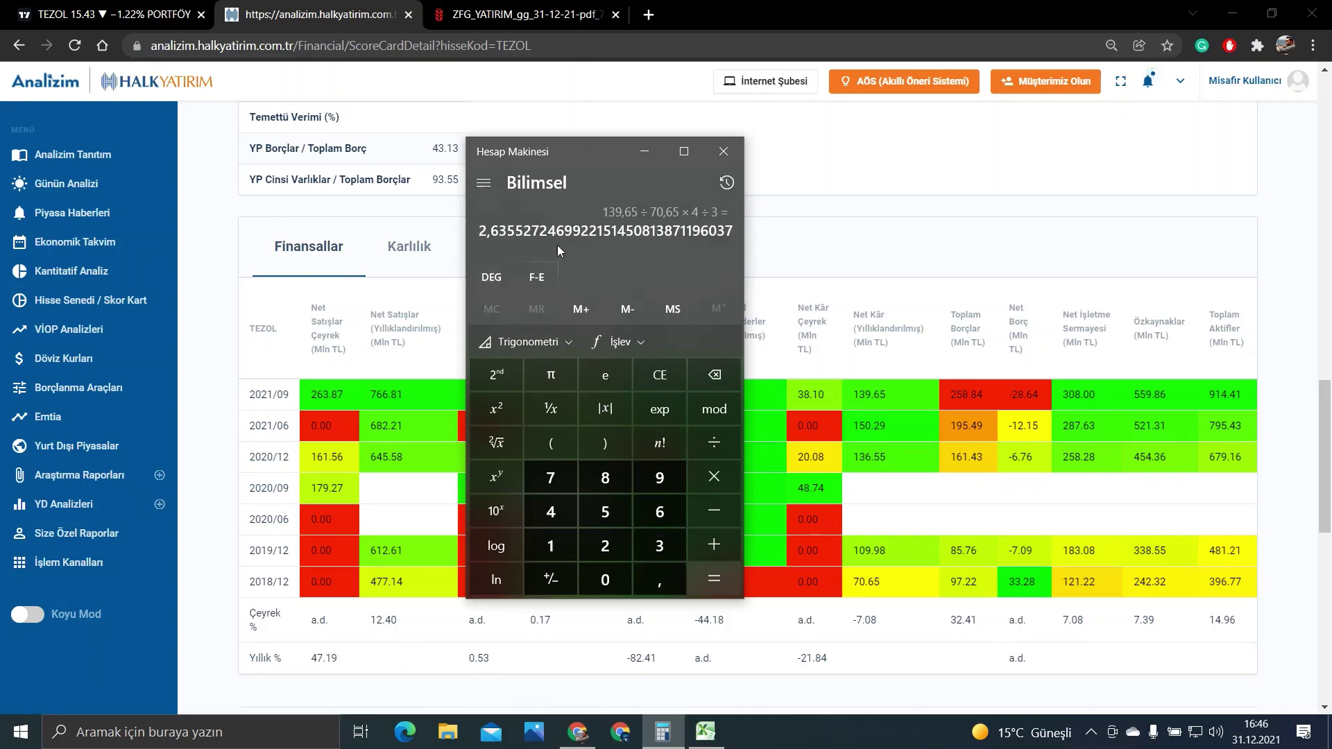
pyautogui.click(664, 372)
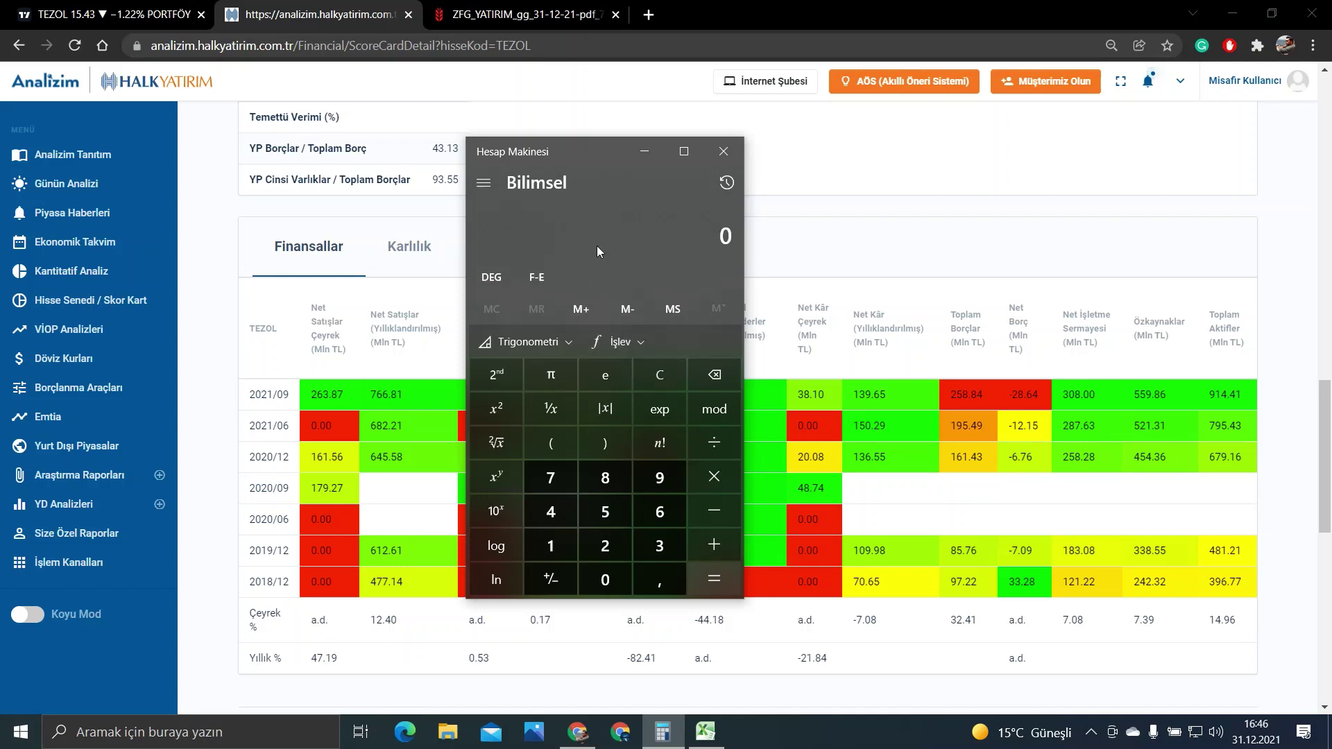
pyautogui.write('559')
pyautogui.write(',86')
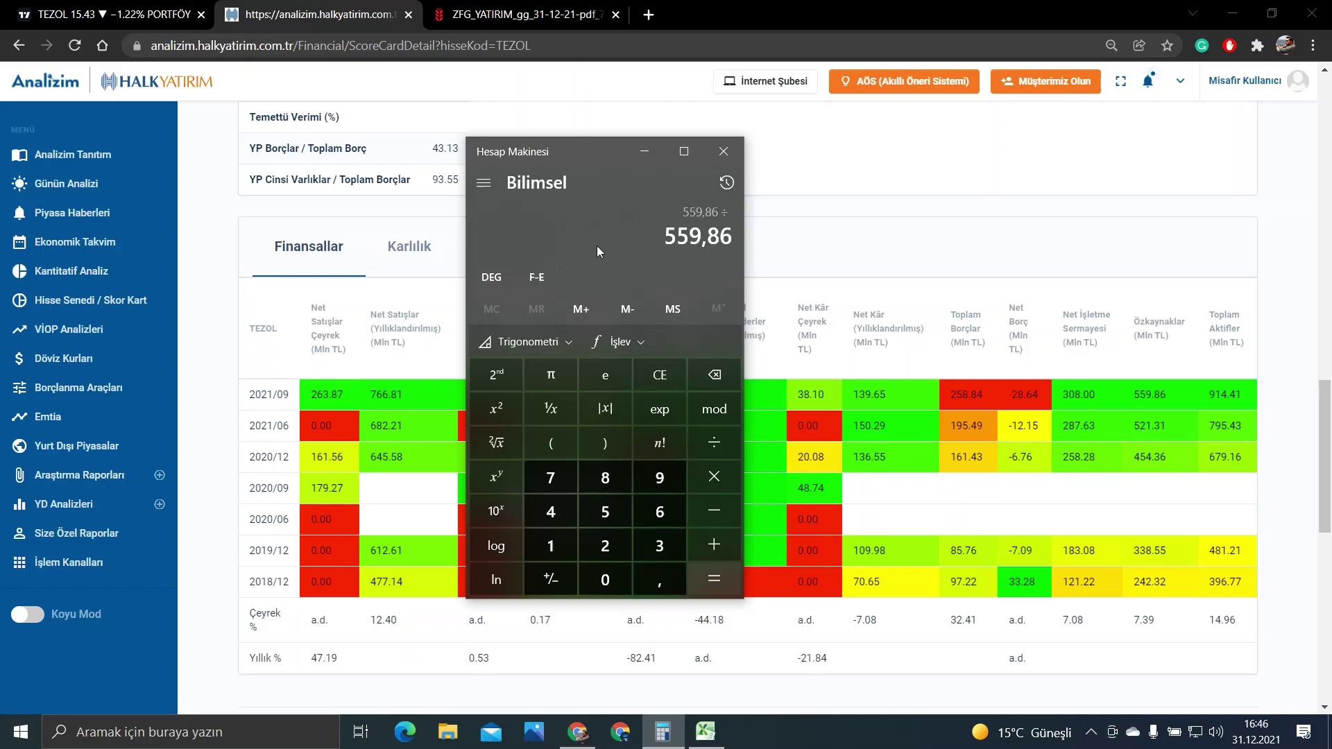
pyautogui.write('/242')
pyautogui.write(',3')
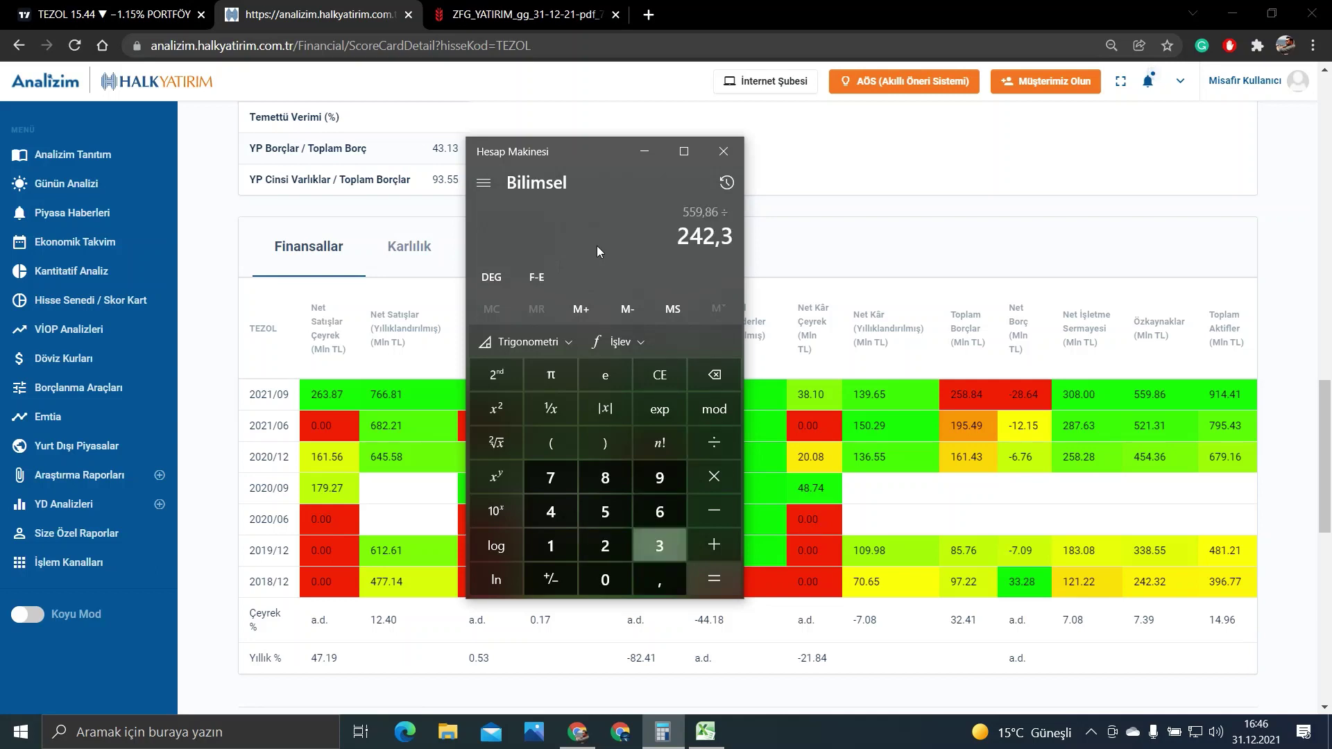
pyautogui.write('2')
# Compute 559,86 ÷ 242,32 × 4 ÷ 3 and review the calculation history.
pyautogui.press('Return')
pyautogui.write('*')
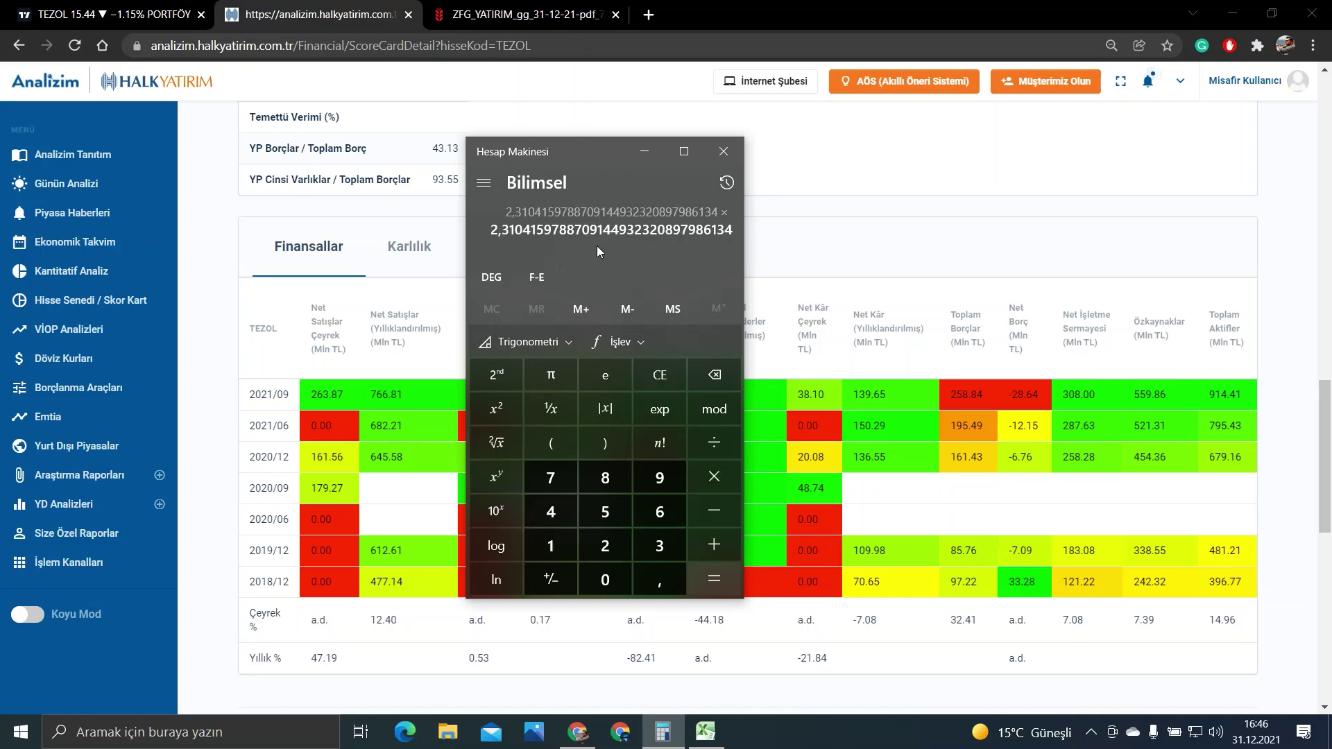
pyautogui.write('4')
pyautogui.write('/3')
pyautogui.press('Return')
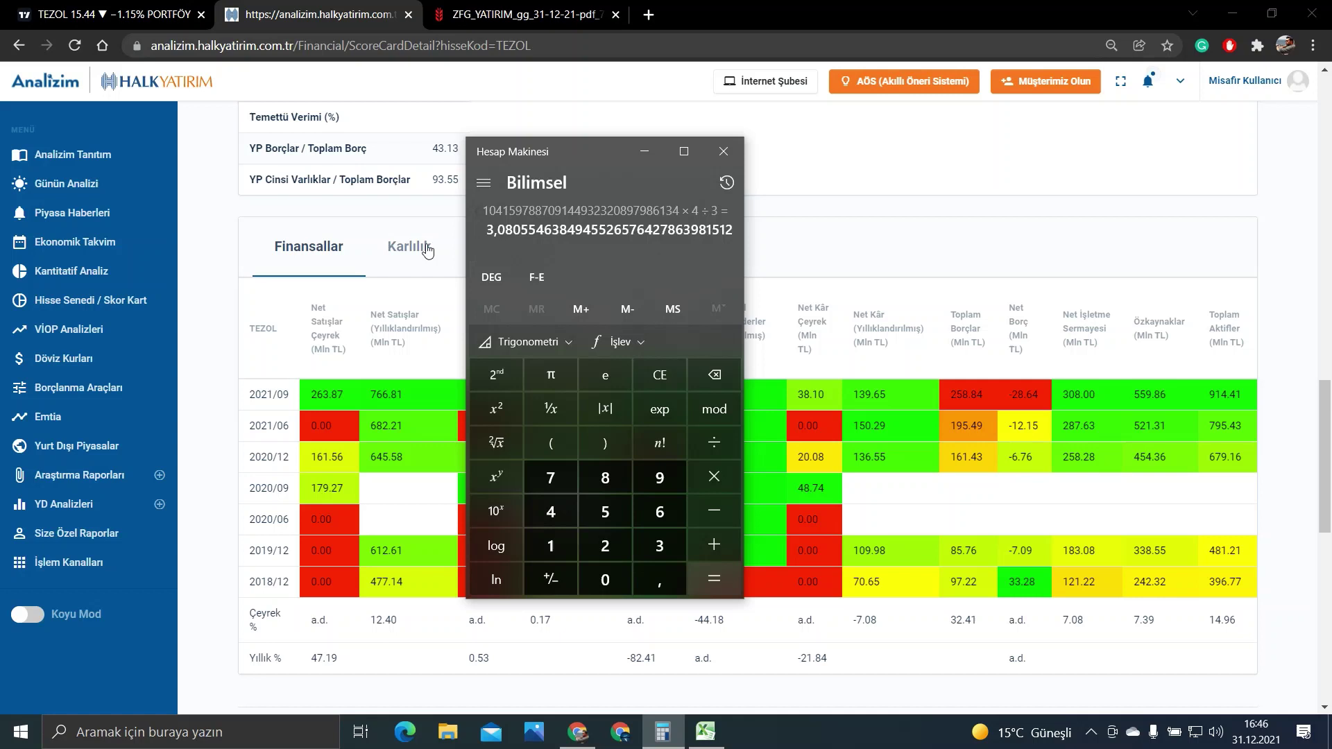
pyautogui.click(728, 185)
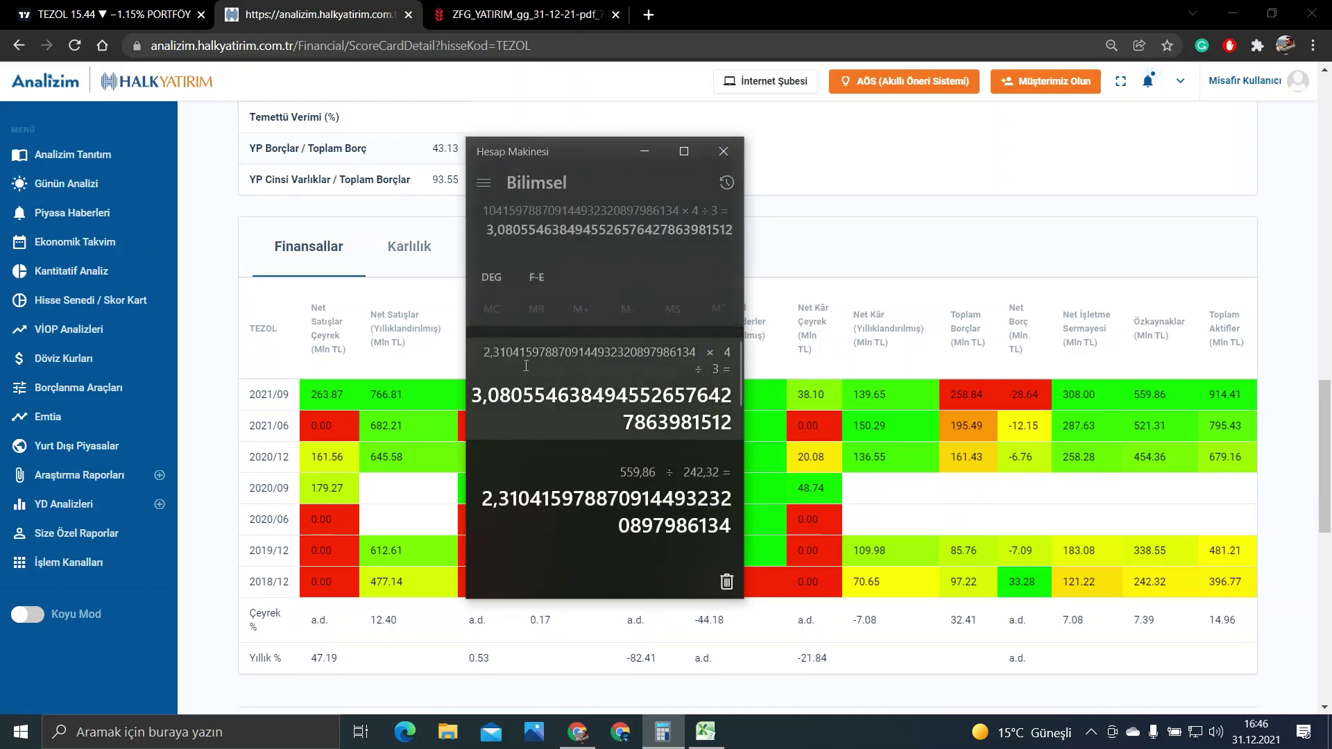
pyautogui.click(494, 379)
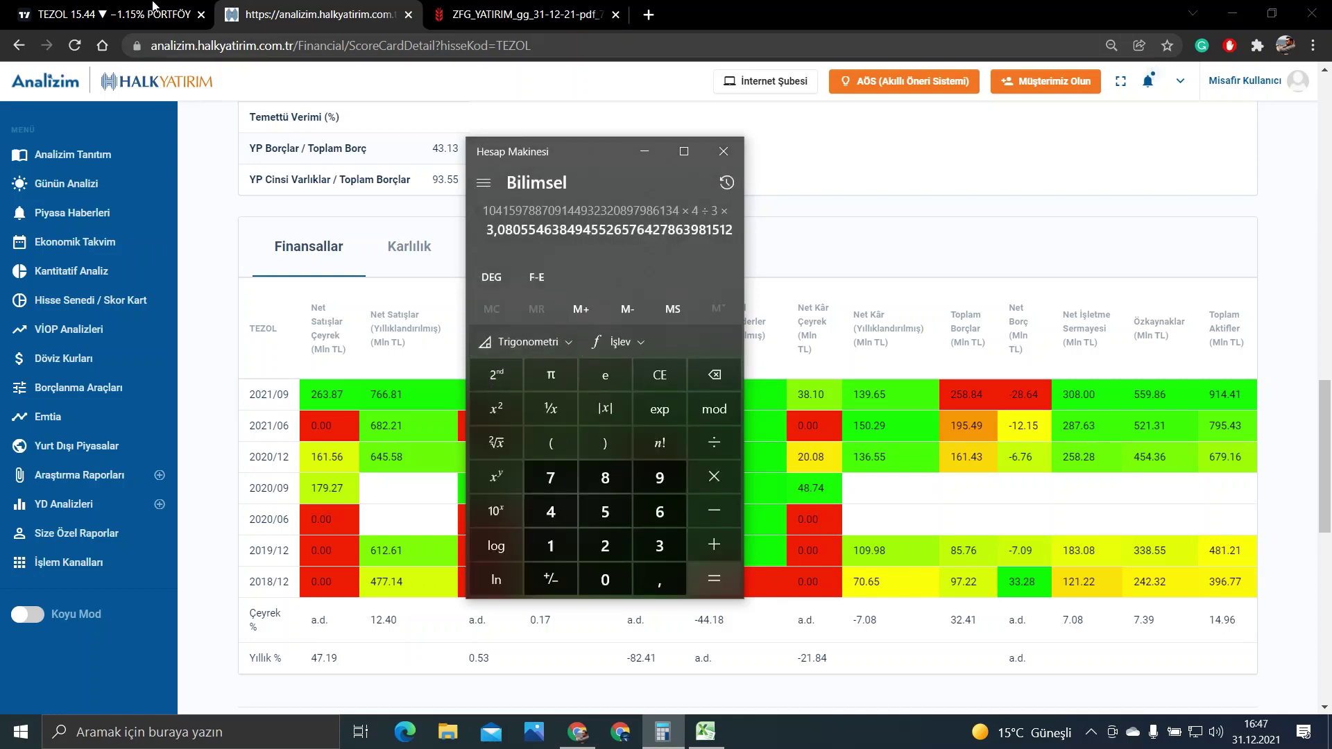
# Multiply that ratio by the chart's 13,53 low, giving about 41,68.
pyautogui.click(127, 10)
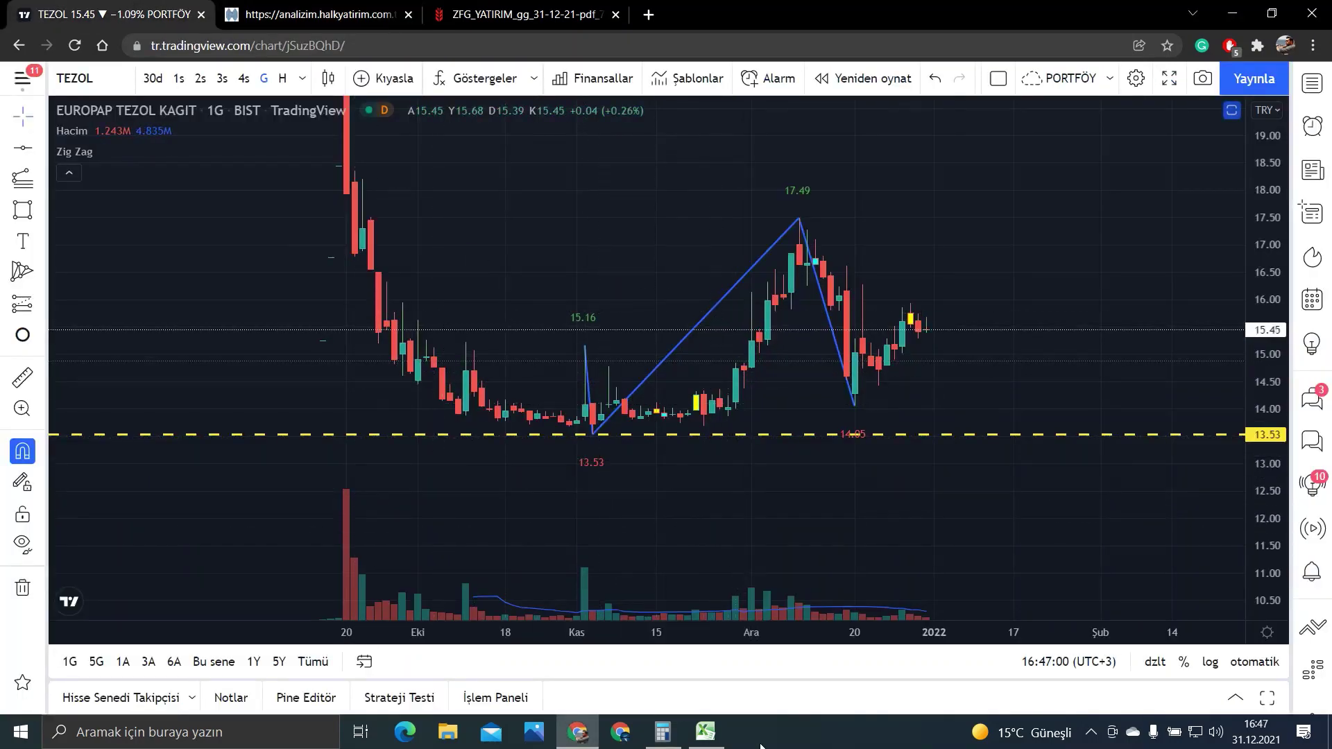
pyautogui.click(661, 736)
pyautogui.write('13')
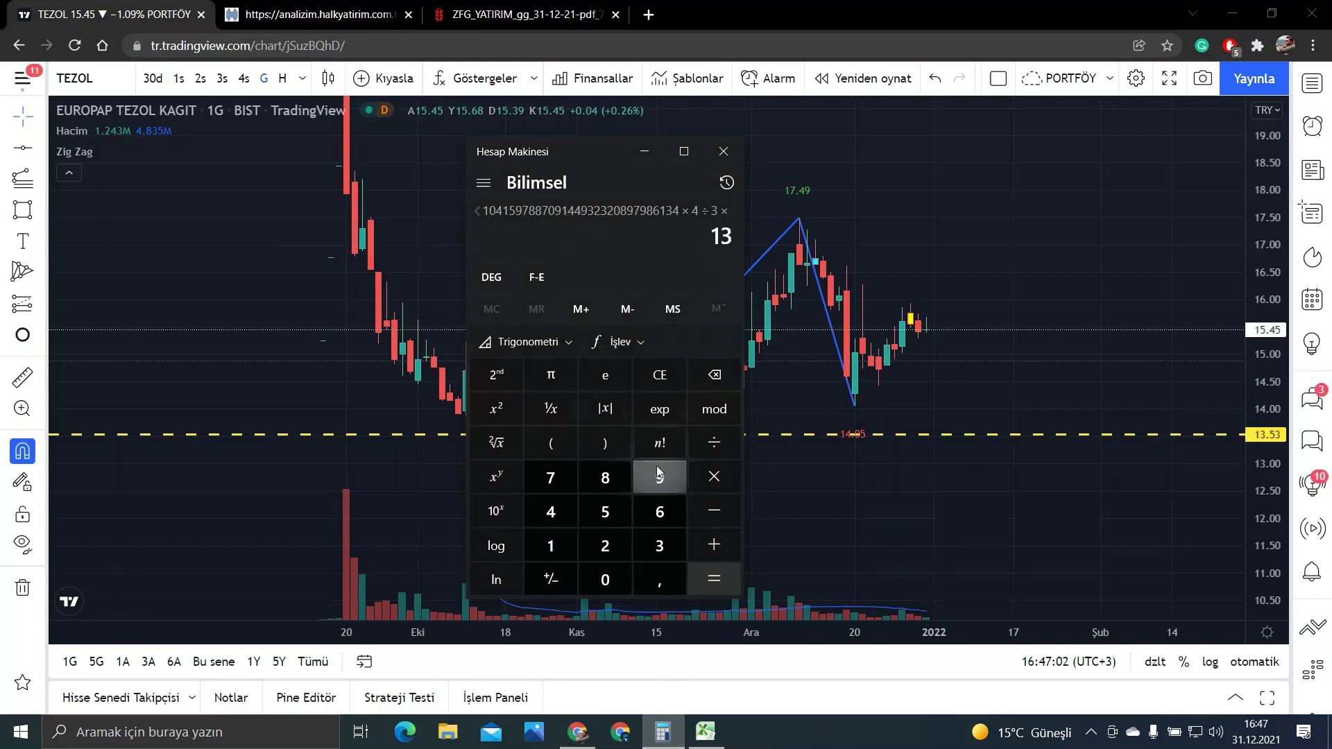
pyautogui.write(',53')
pyautogui.press('Return')
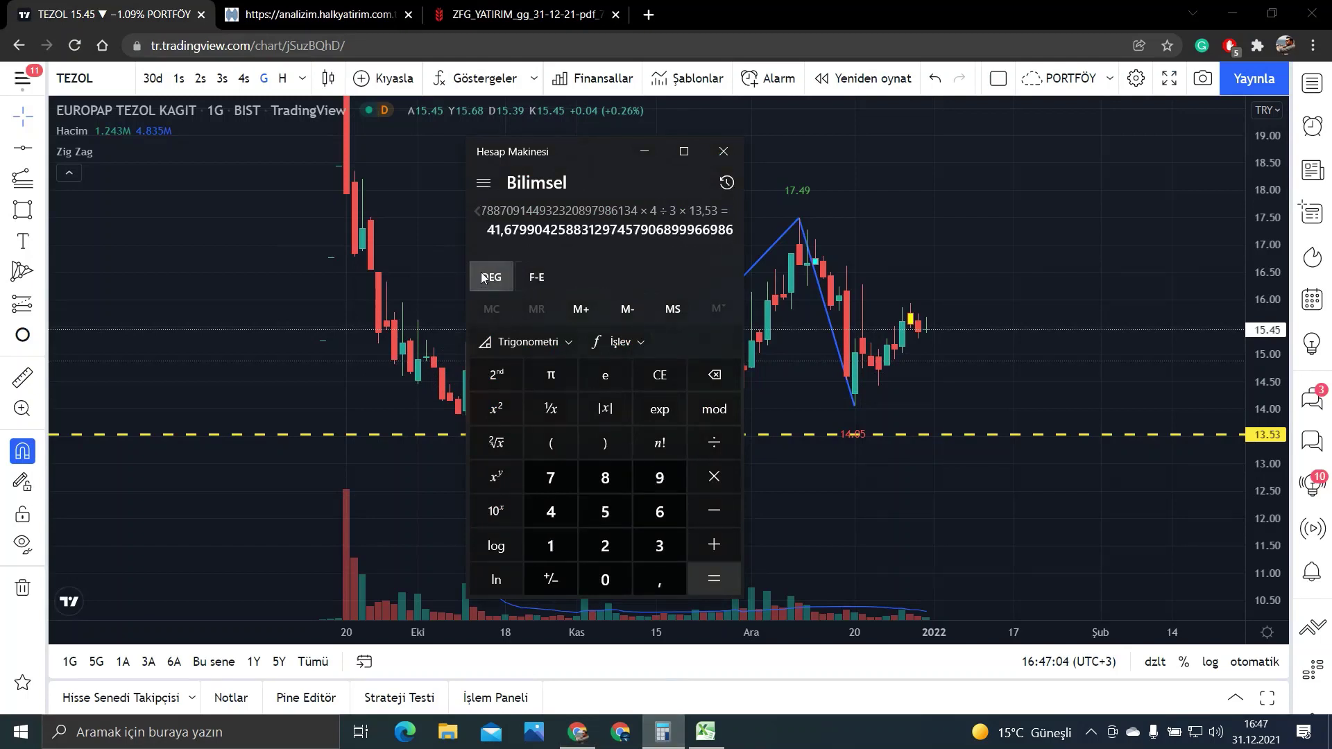
# Select TEZOL's M29 cell and recall the 133,31 ÷ 120,44 × 4 ÷ 3 result.
pyautogui.click(706, 731)
pyautogui.click(575, 531)
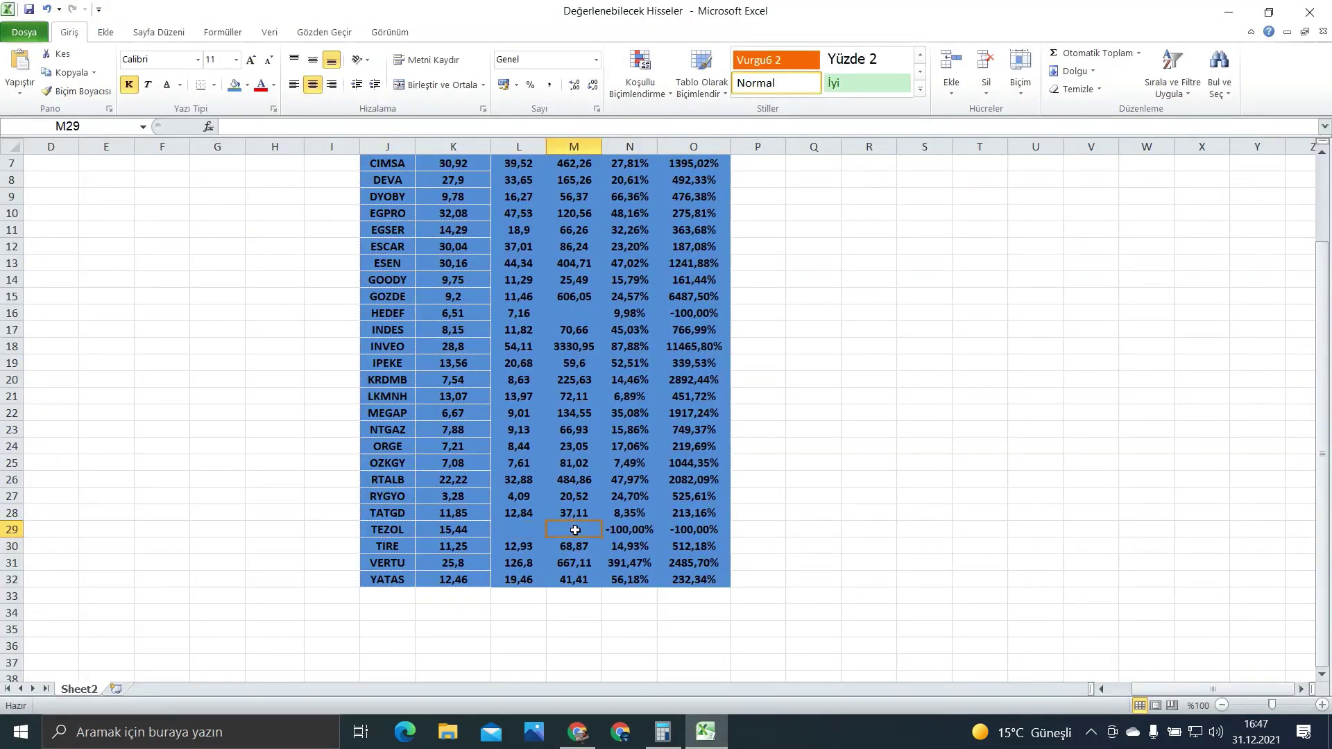
pyautogui.write('41,67')
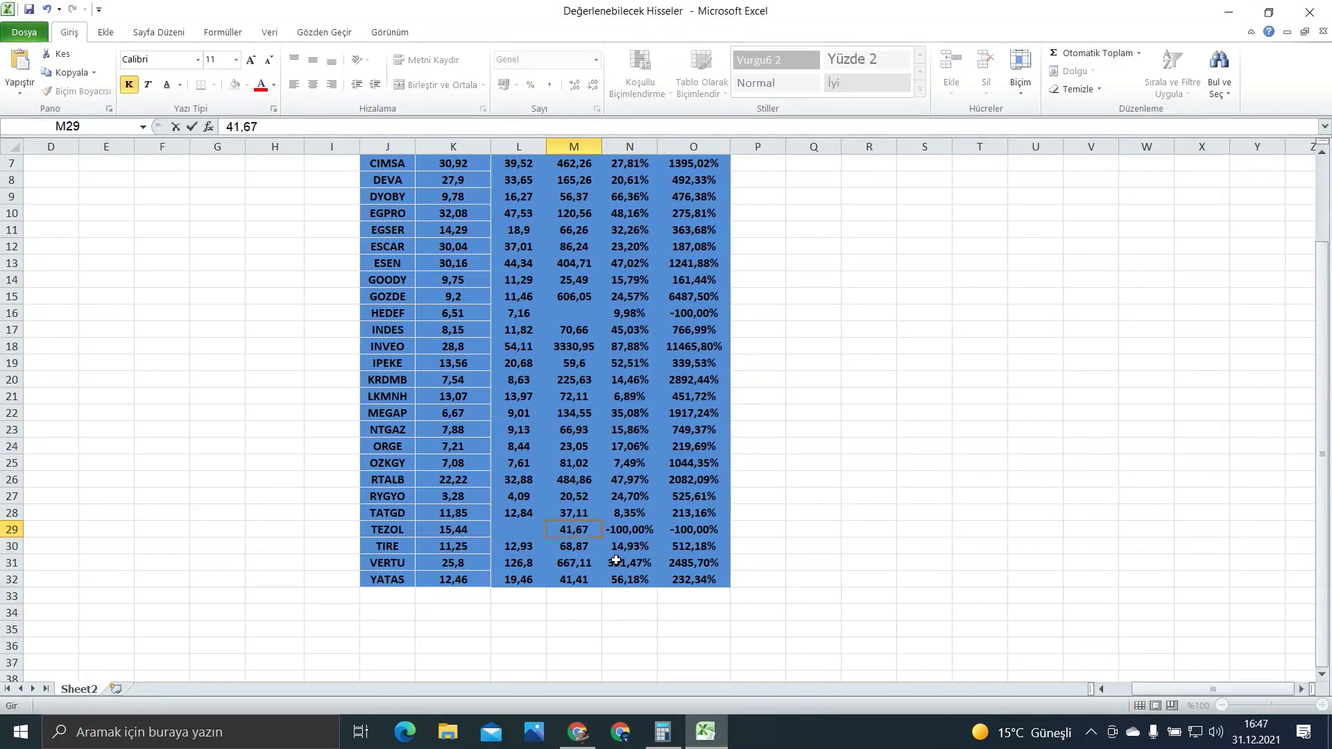
pyautogui.click(663, 732)
pyautogui.click(720, 194)
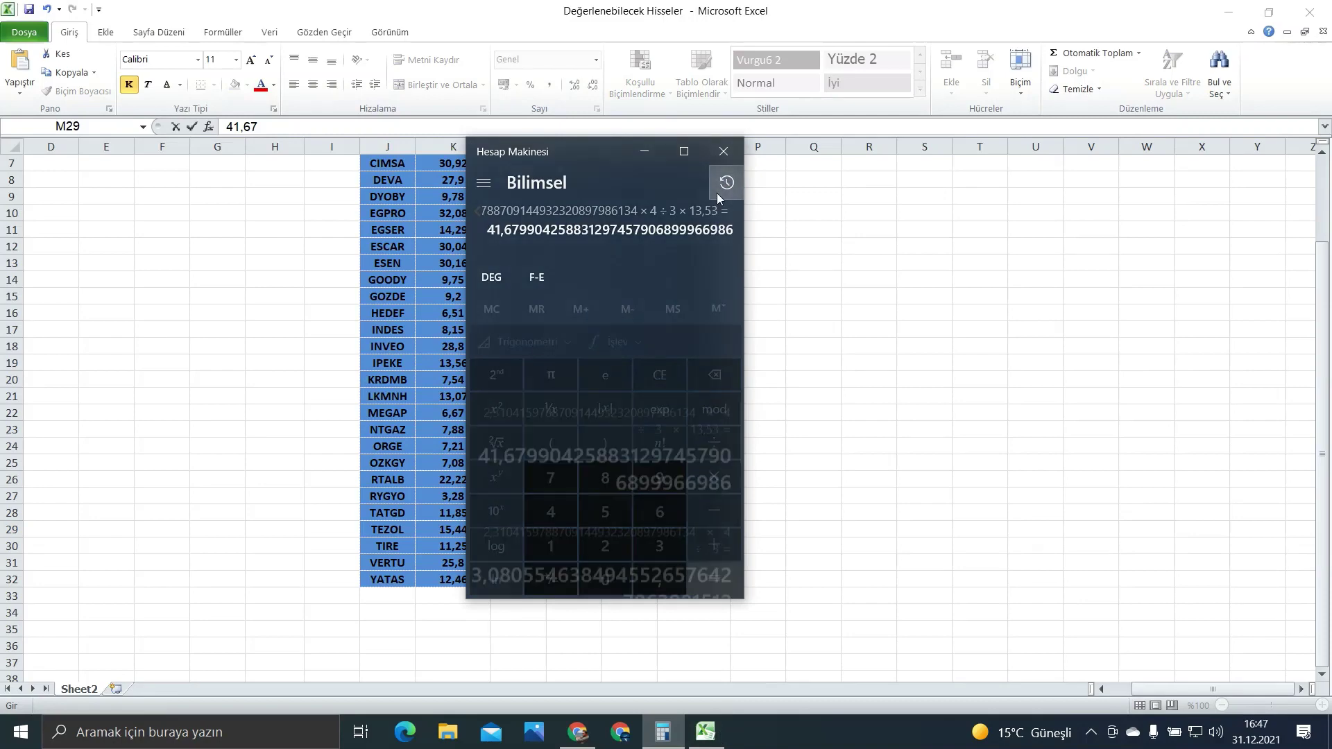
pyautogui.scroll(-2, 489, 449)
pyautogui.scroll(-2, 488, 448)
pyautogui.scroll(-1, 488, 449)
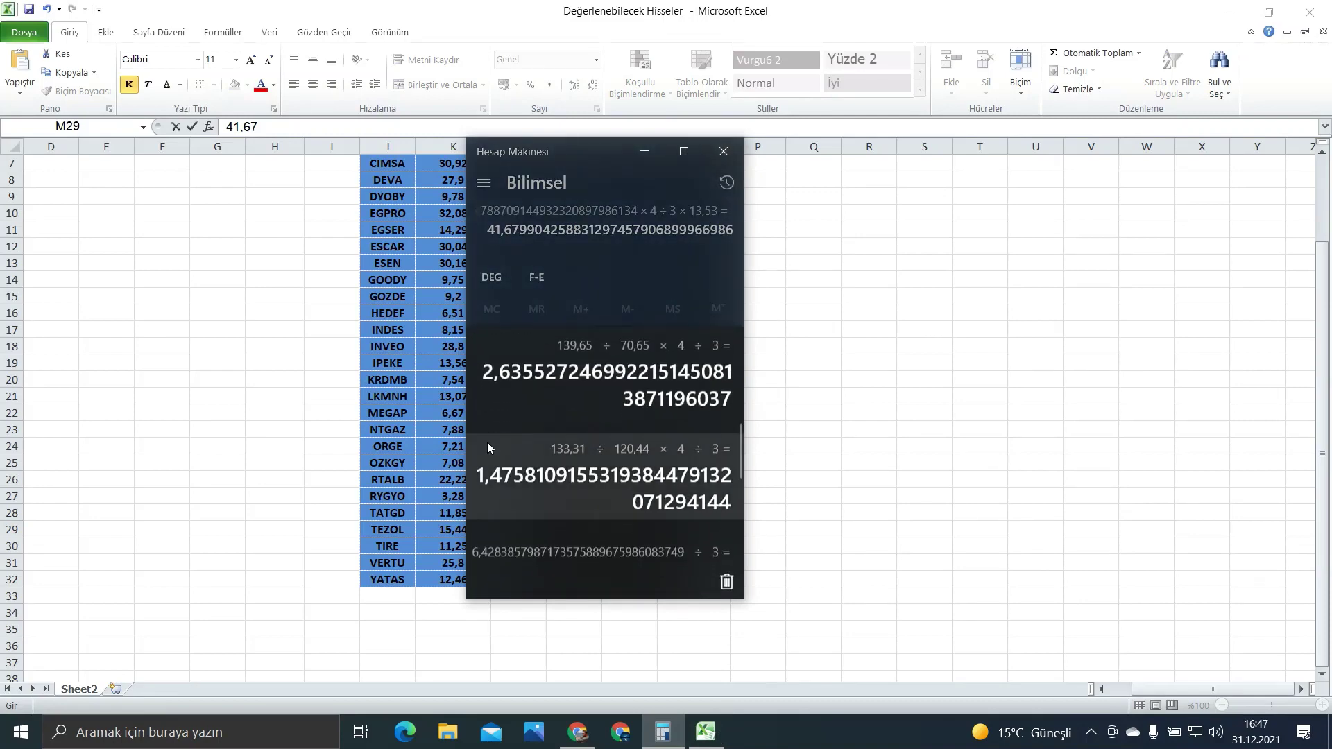
pyautogui.click(489, 448)
# Multiply the recalled EBITDA ratio by 13,53, giving about 19,96.
pyautogui.click(715, 476)
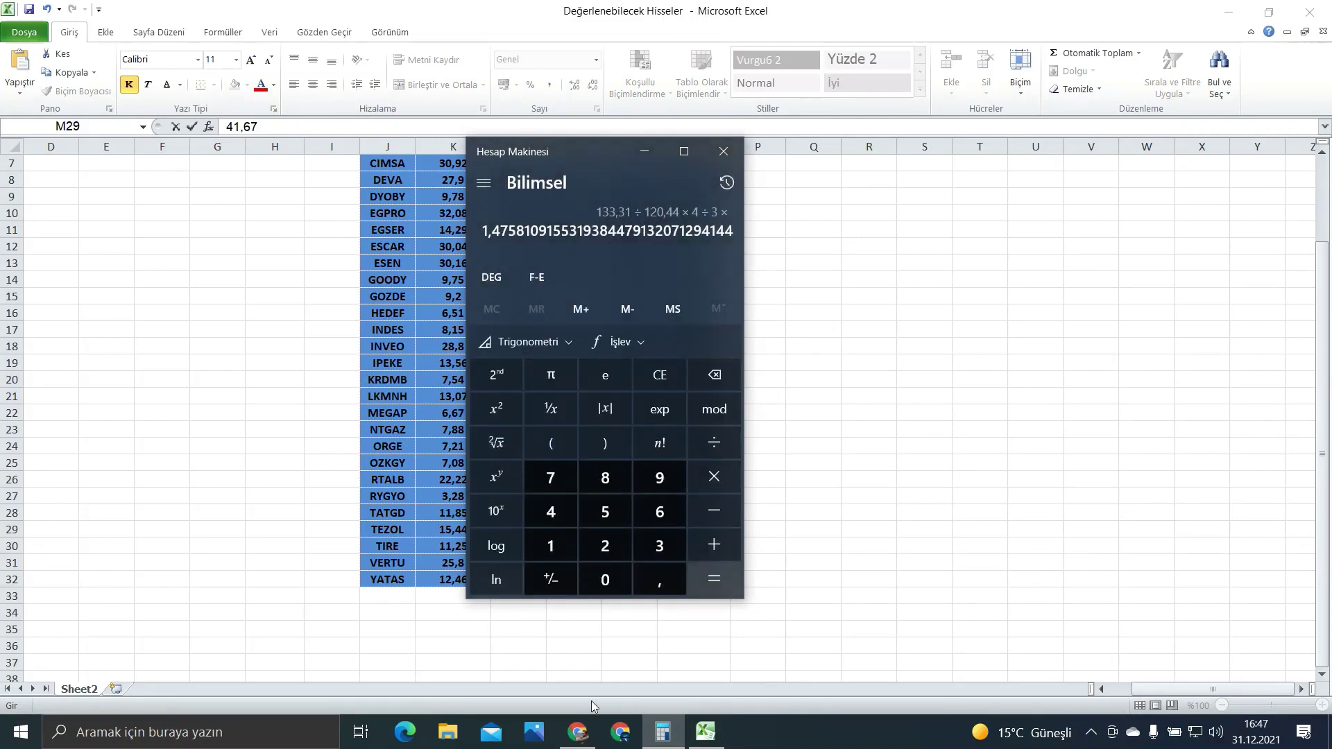
pyautogui.click(662, 732)
pyautogui.click(578, 731)
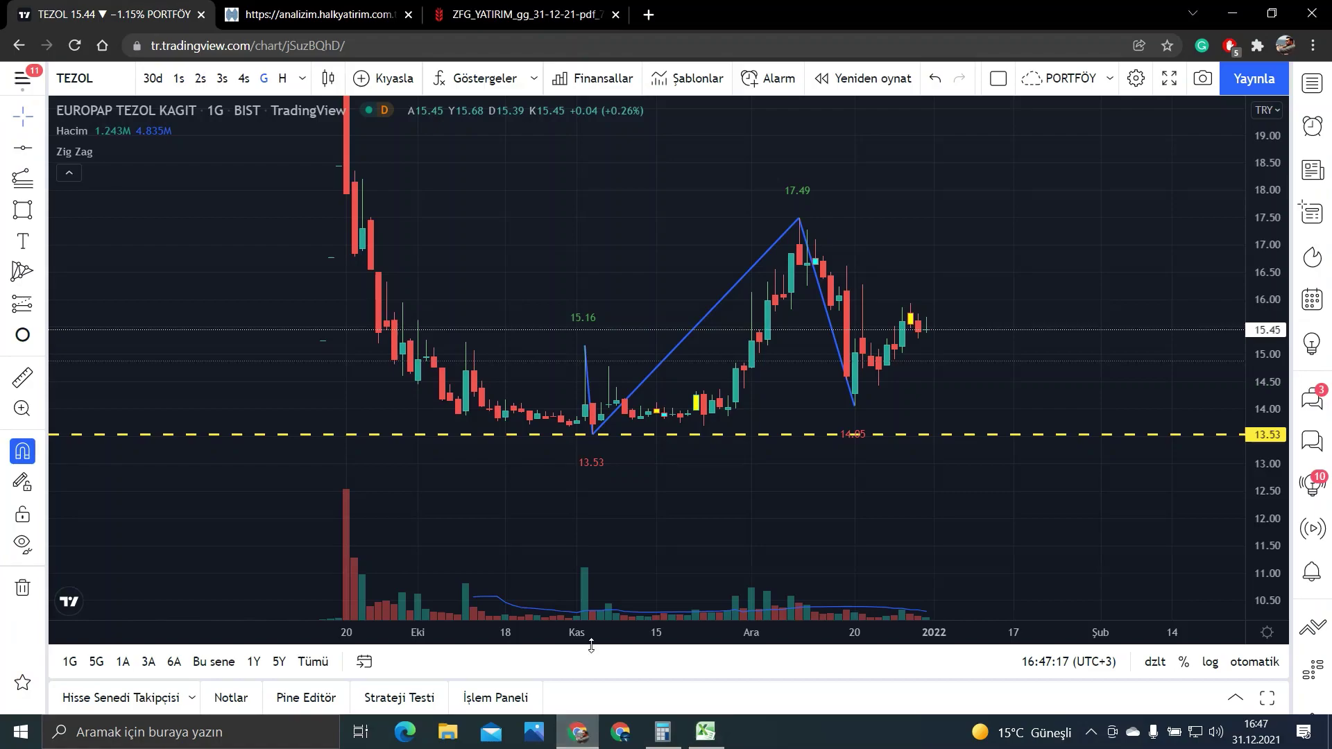
pyautogui.click(715, 742)
pyautogui.click(662, 732)
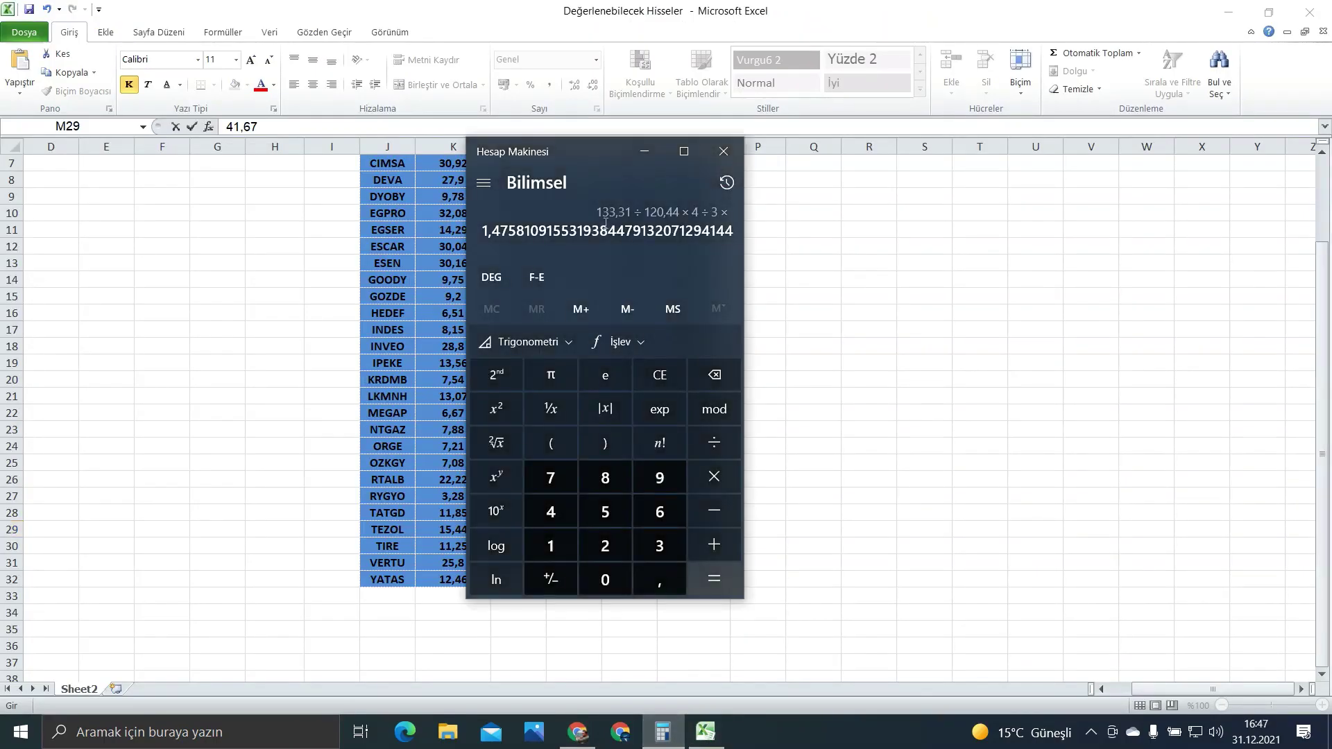
pyautogui.write('13,53')
pyautogui.press('Return')
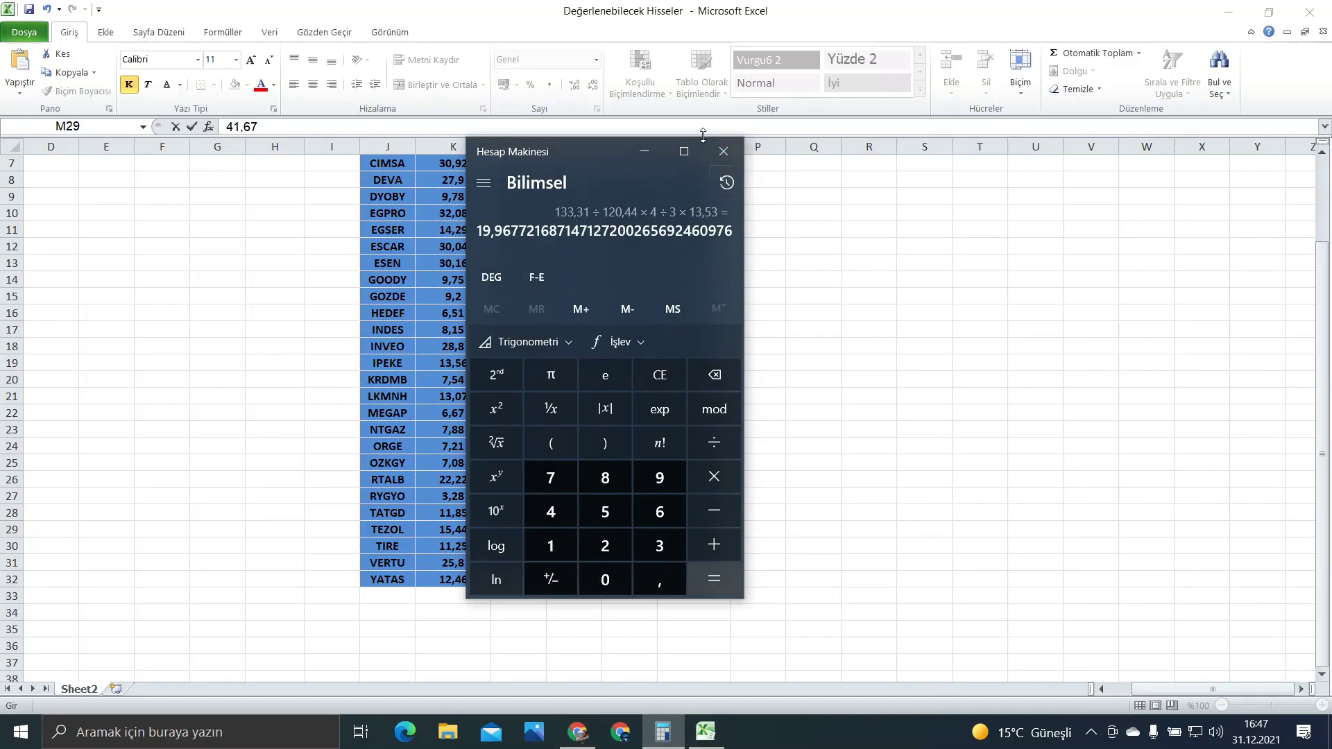
# Commit 41,67 in M29 and enter 19,96 in L29.
pyautogui.click(650, 149)
pyautogui.click(522, 524)
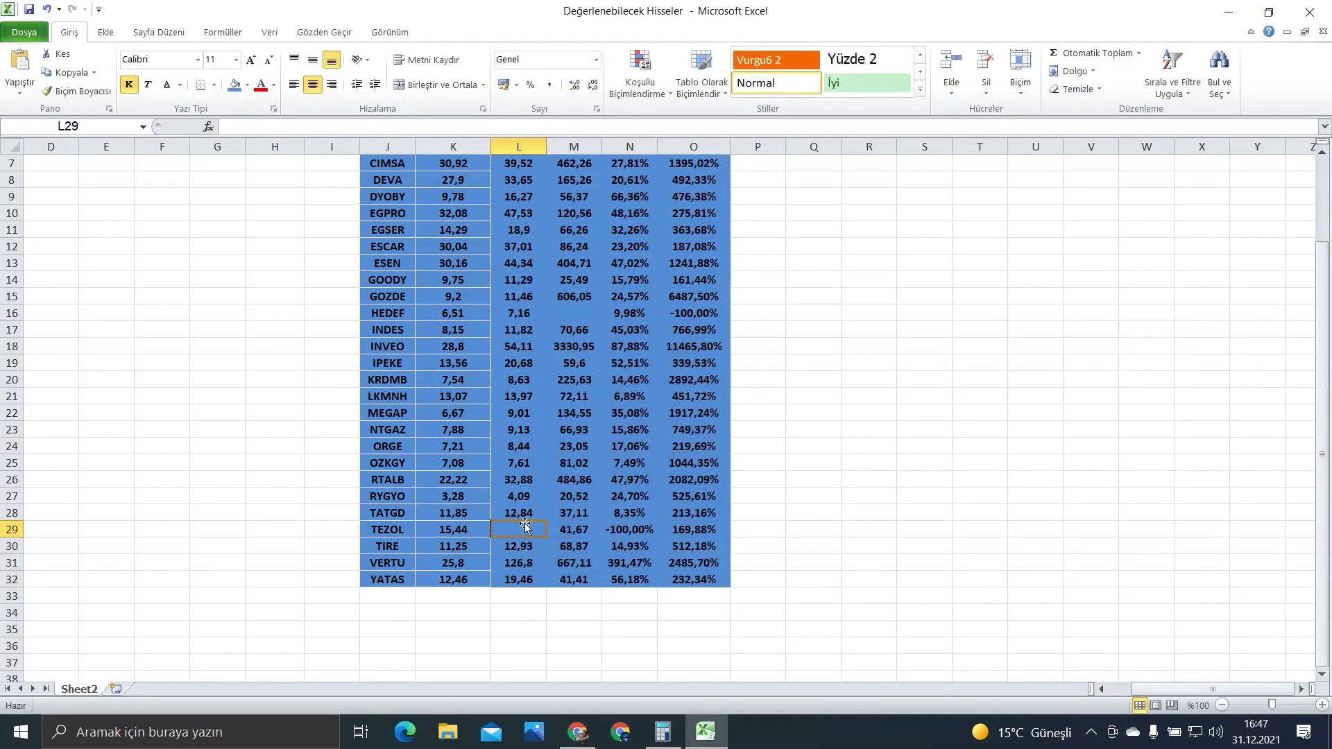
pyautogui.write('19,9')
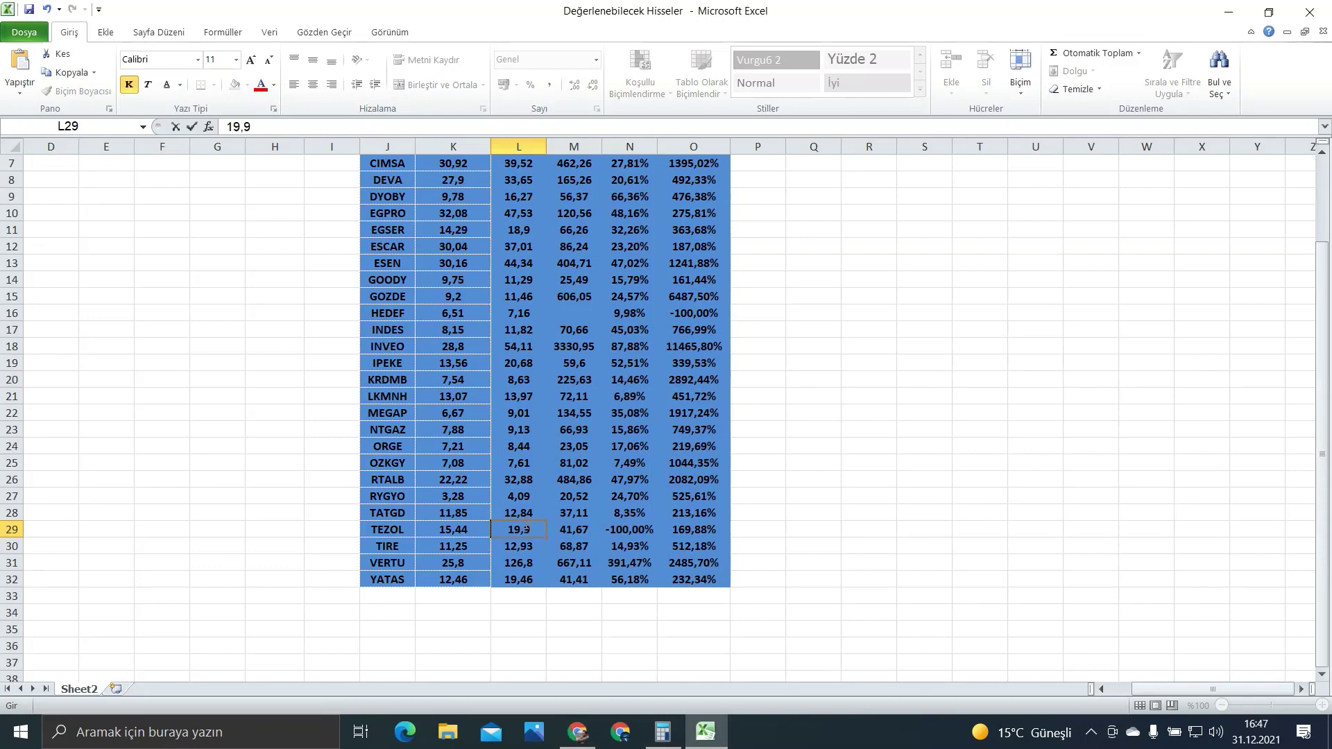
pyautogui.write('6')
pyautogui.click(562, 526)
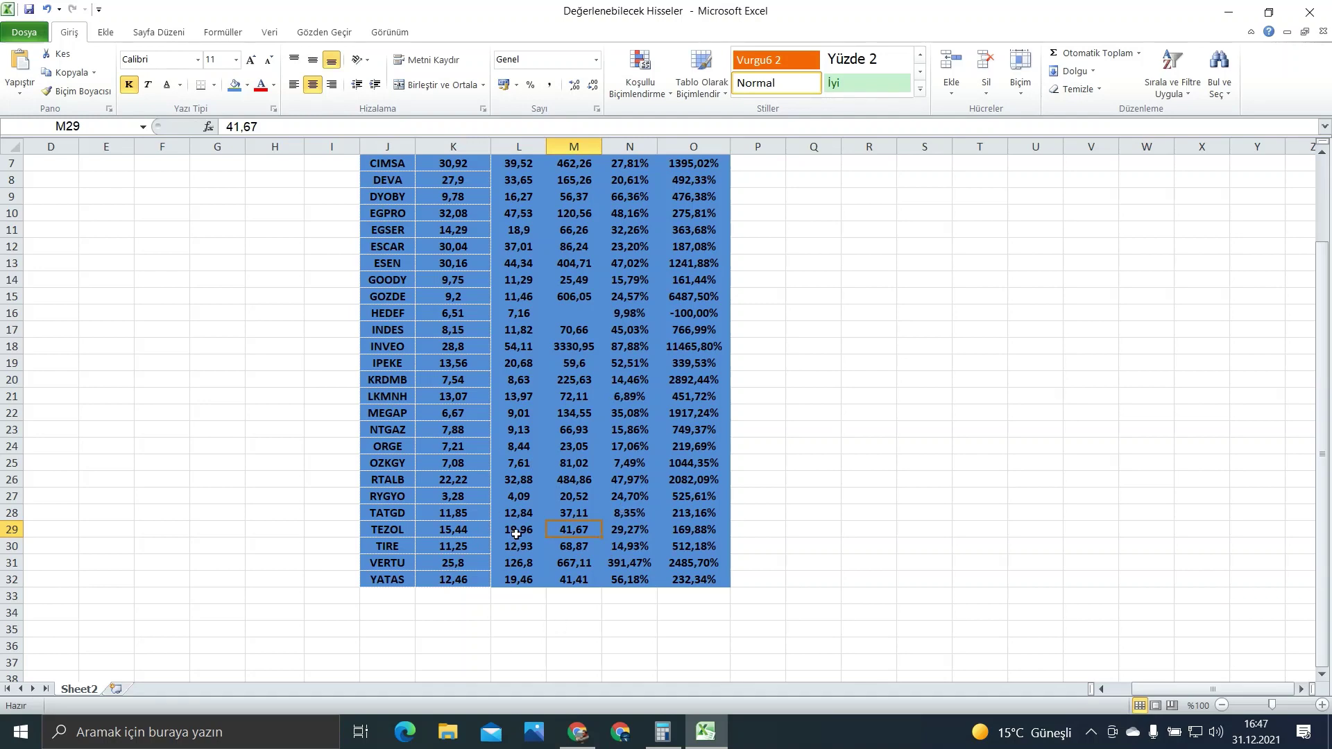
# Check TEZOL's Çarpanlar multiples on Halk Yatırım, then close that page.
pyautogui.click(578, 731)
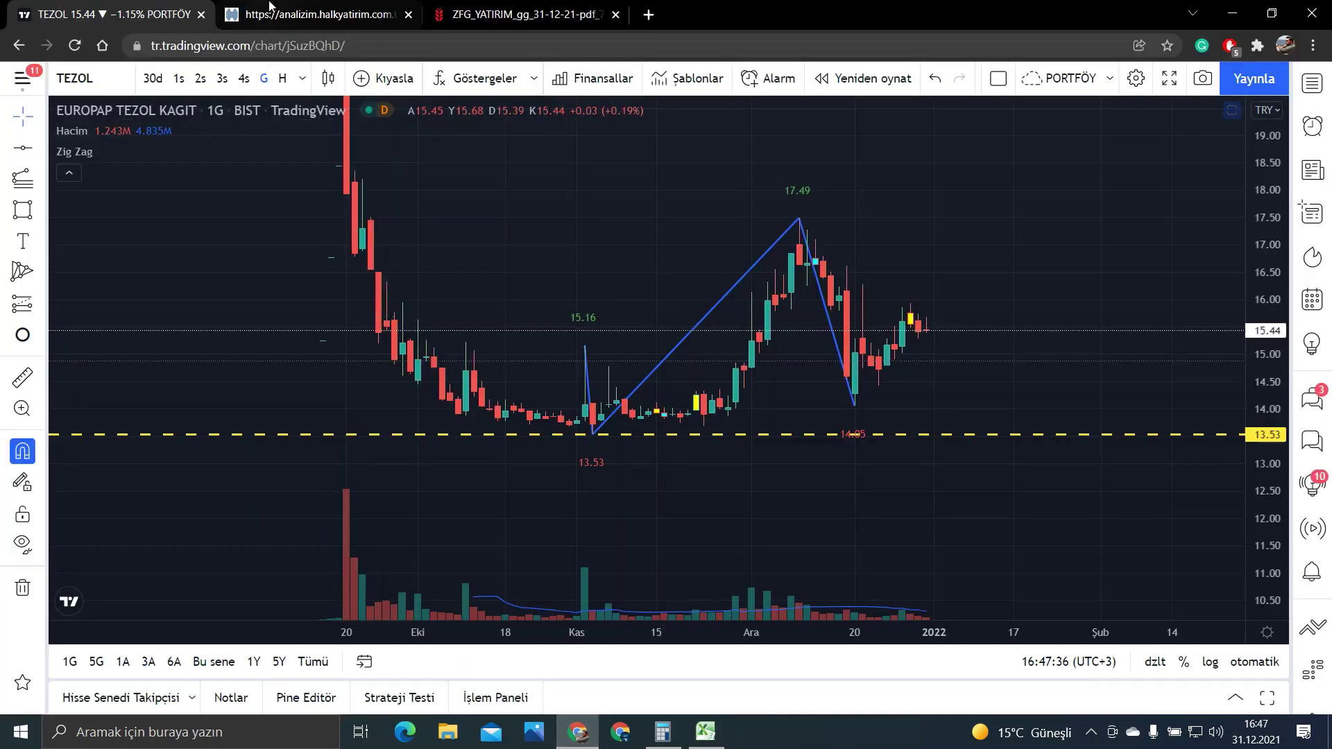
pyautogui.click(310, 16)
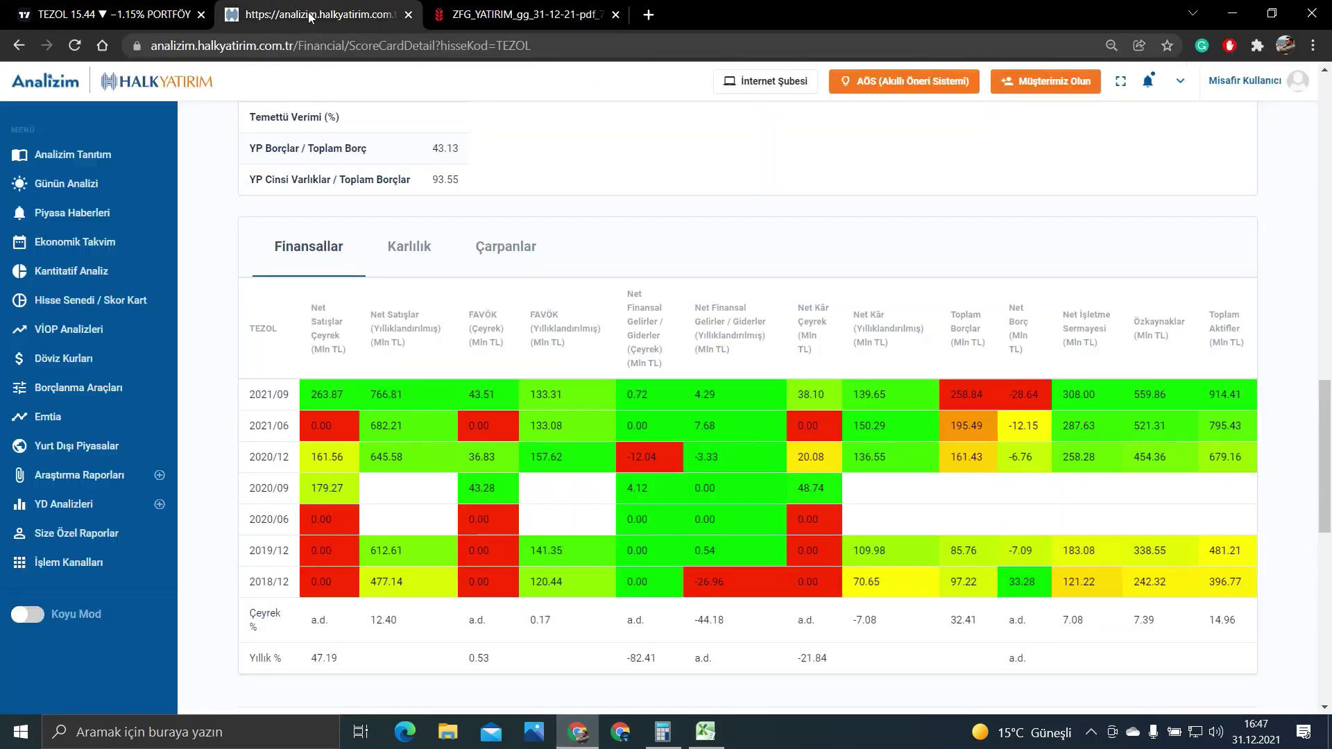
pyautogui.click(494, 241)
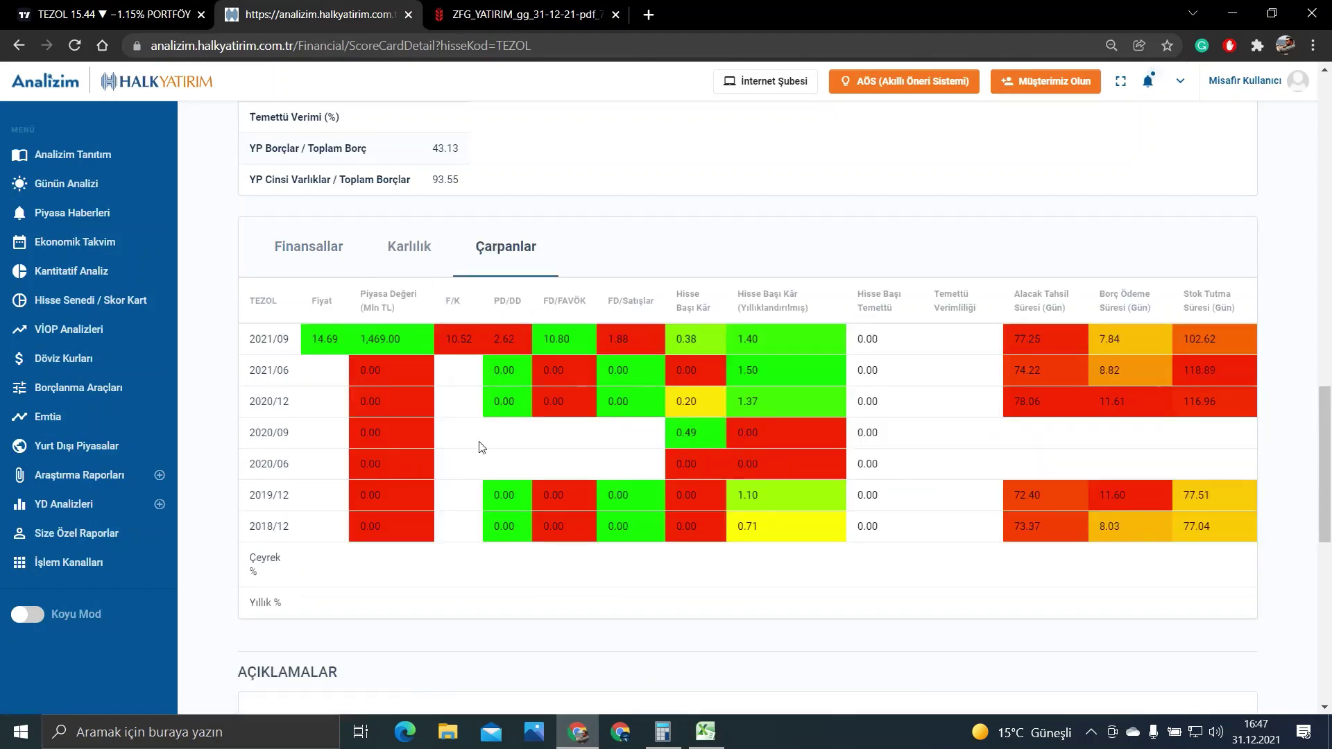
pyautogui.scroll(3, 479, 450)
pyautogui.scroll(4, 476, 449)
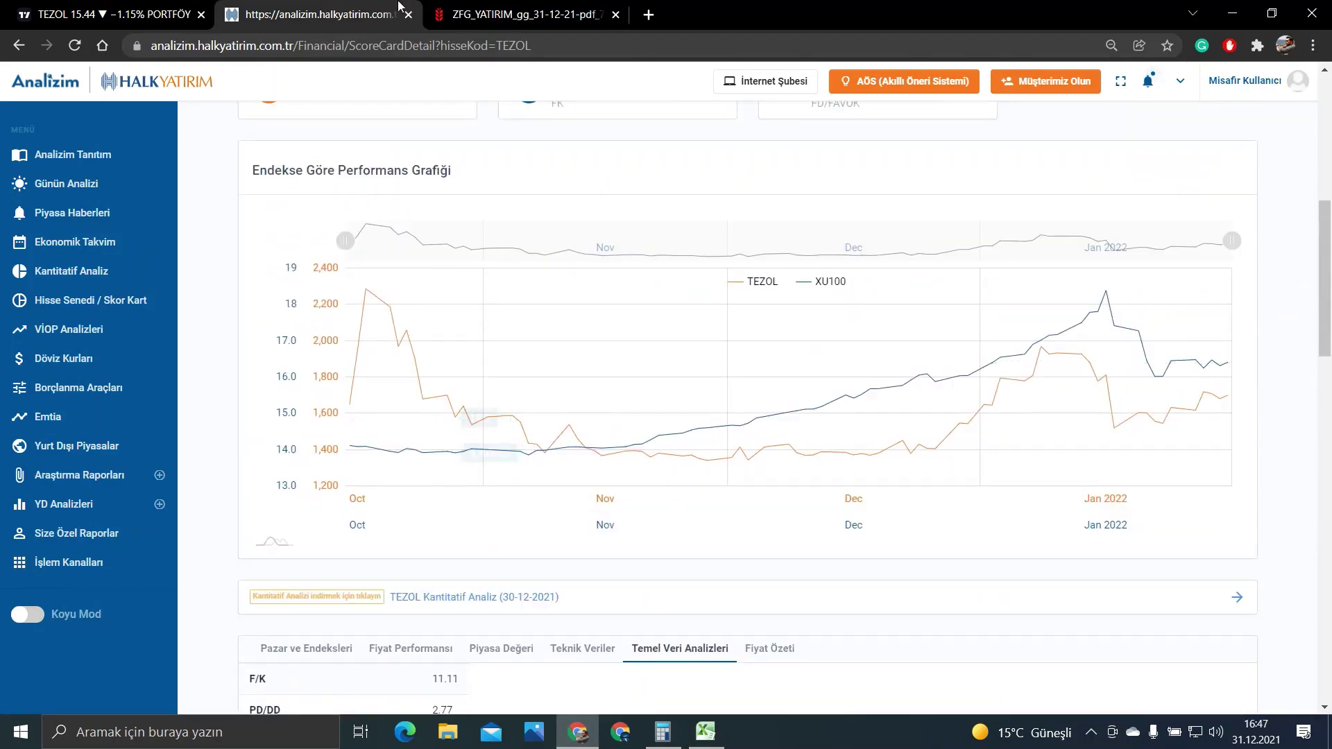
pyautogui.click(408, 20)
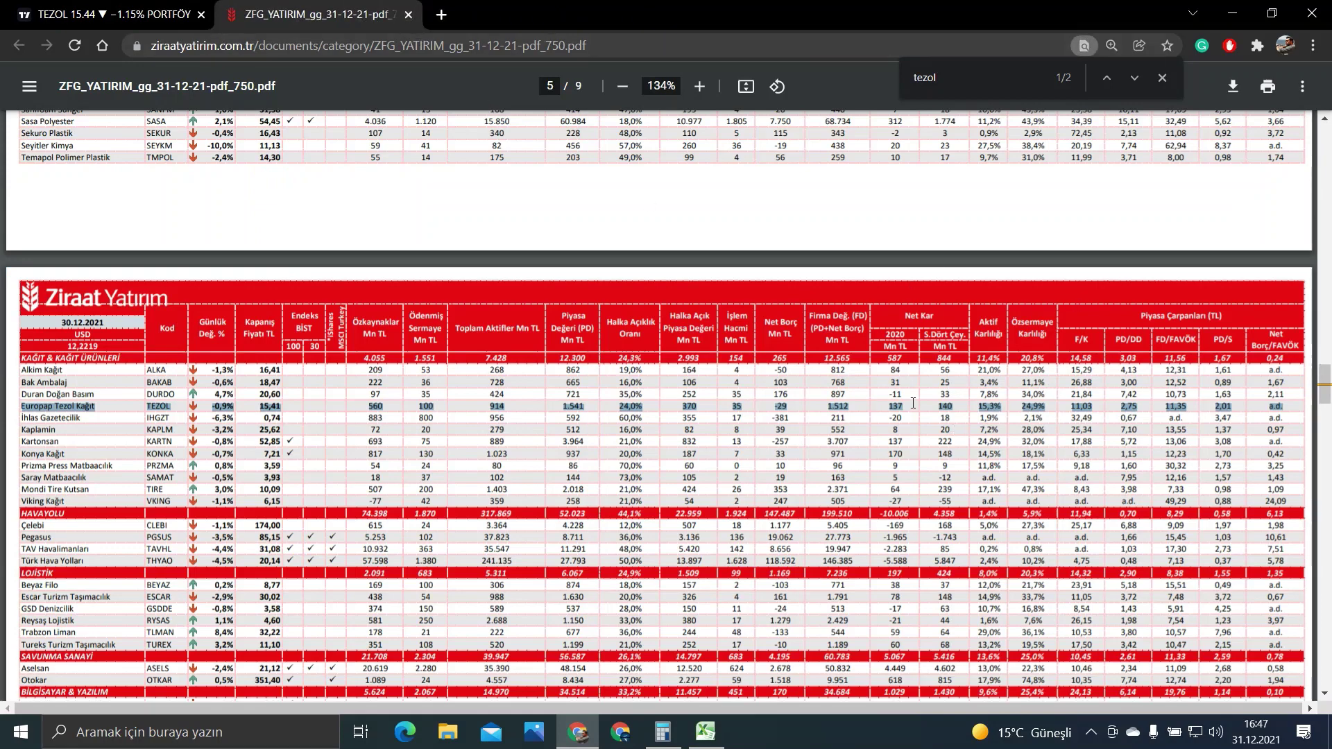
# Clear Calculator and compute 24,9 ÷ 20,8.
pyautogui.click(662, 731)
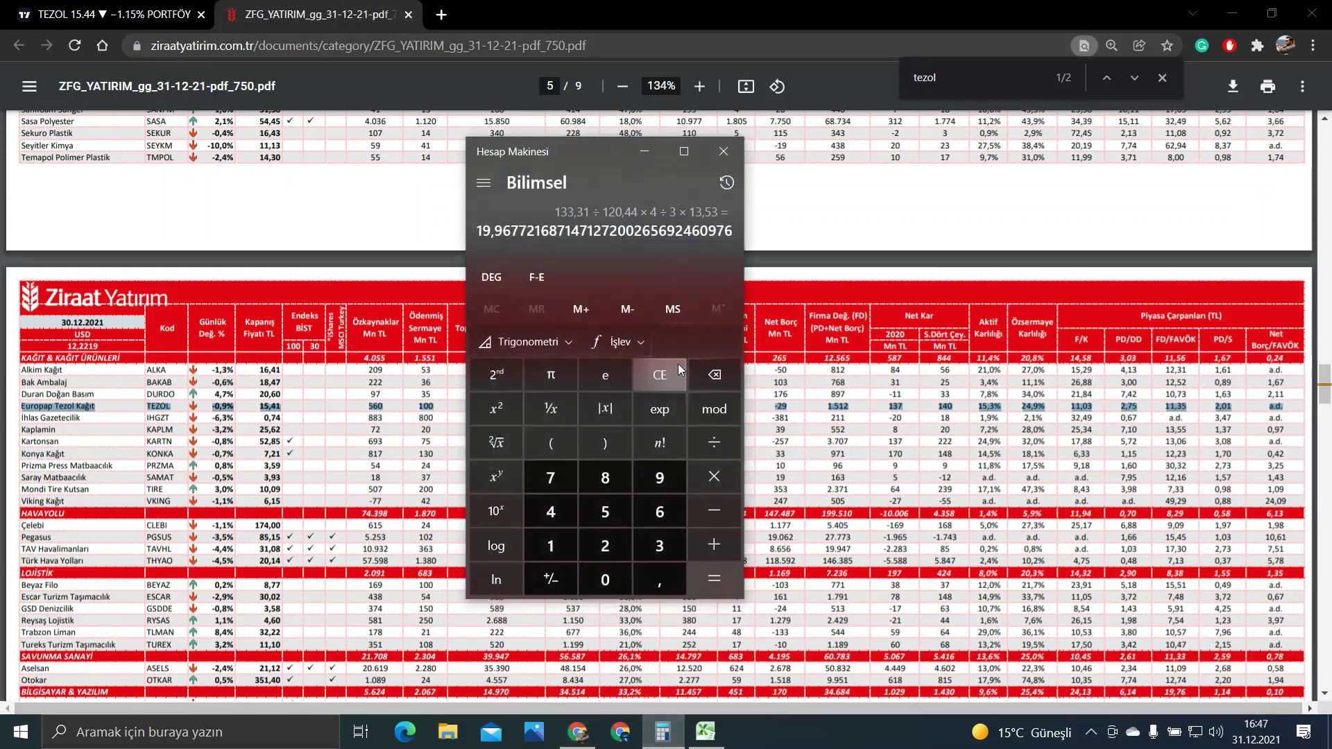
pyautogui.click(677, 363)
pyautogui.moveTo(582, 149); pyautogui.dragTo(523, 167)
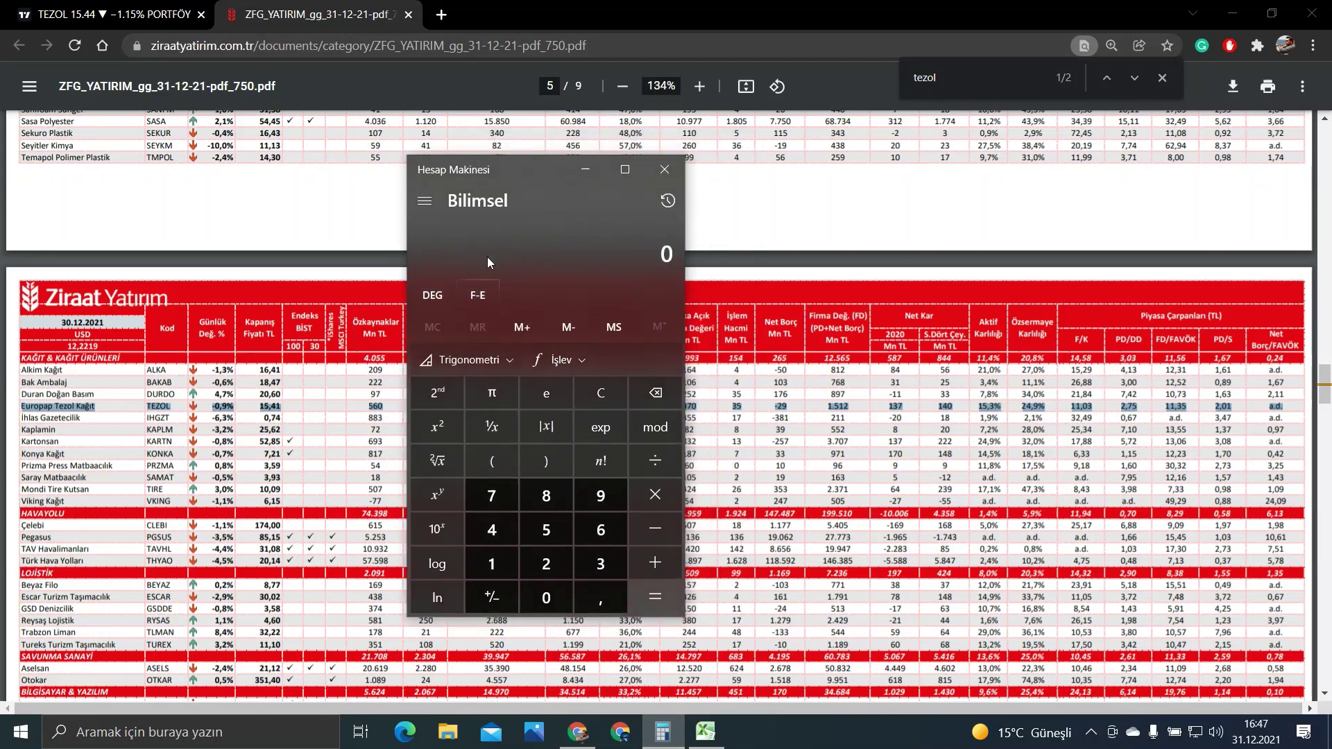
pyautogui.write('24,9')
pyautogui.press('/')
pyautogui.write('20,')
pyautogui.write('8')
pyautogui.press('Return')
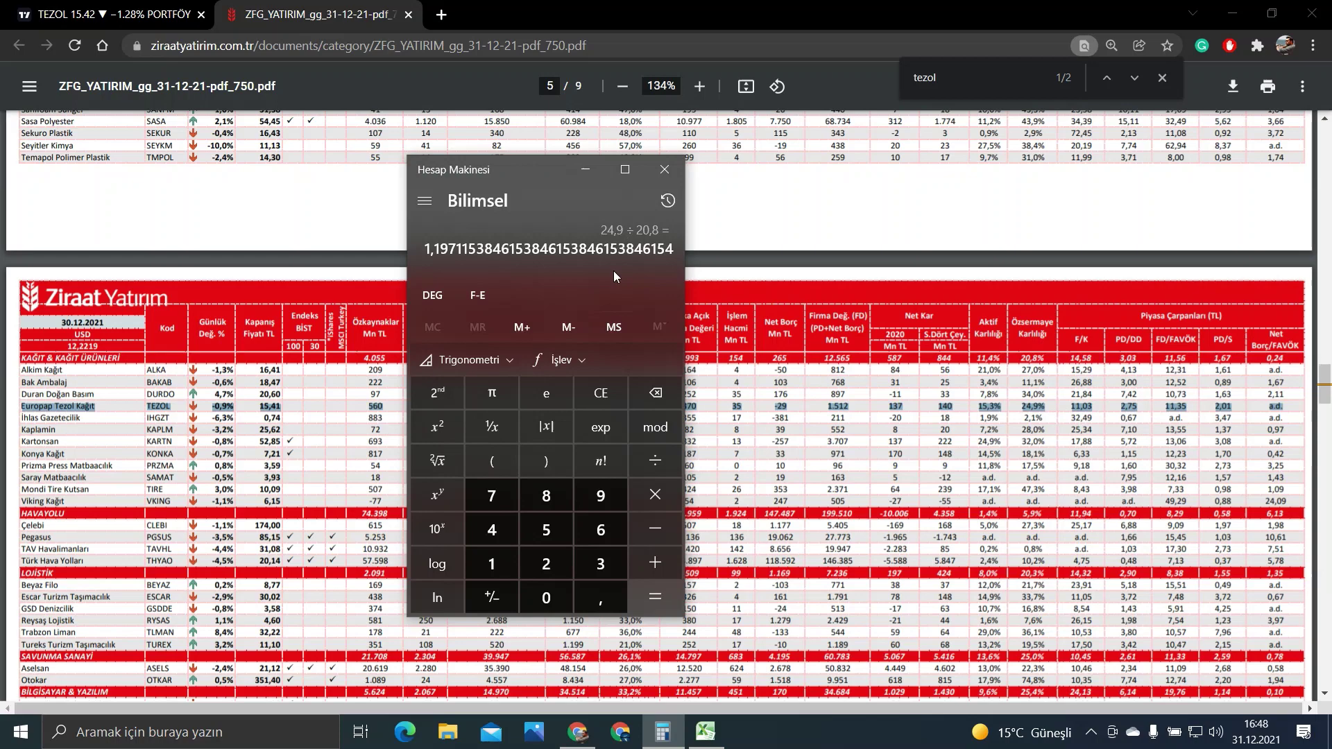
# Scale that result by 14,58 ÷ 11,03 and multiply by 15,41 (≈24,38).
pyautogui.click(656, 496)
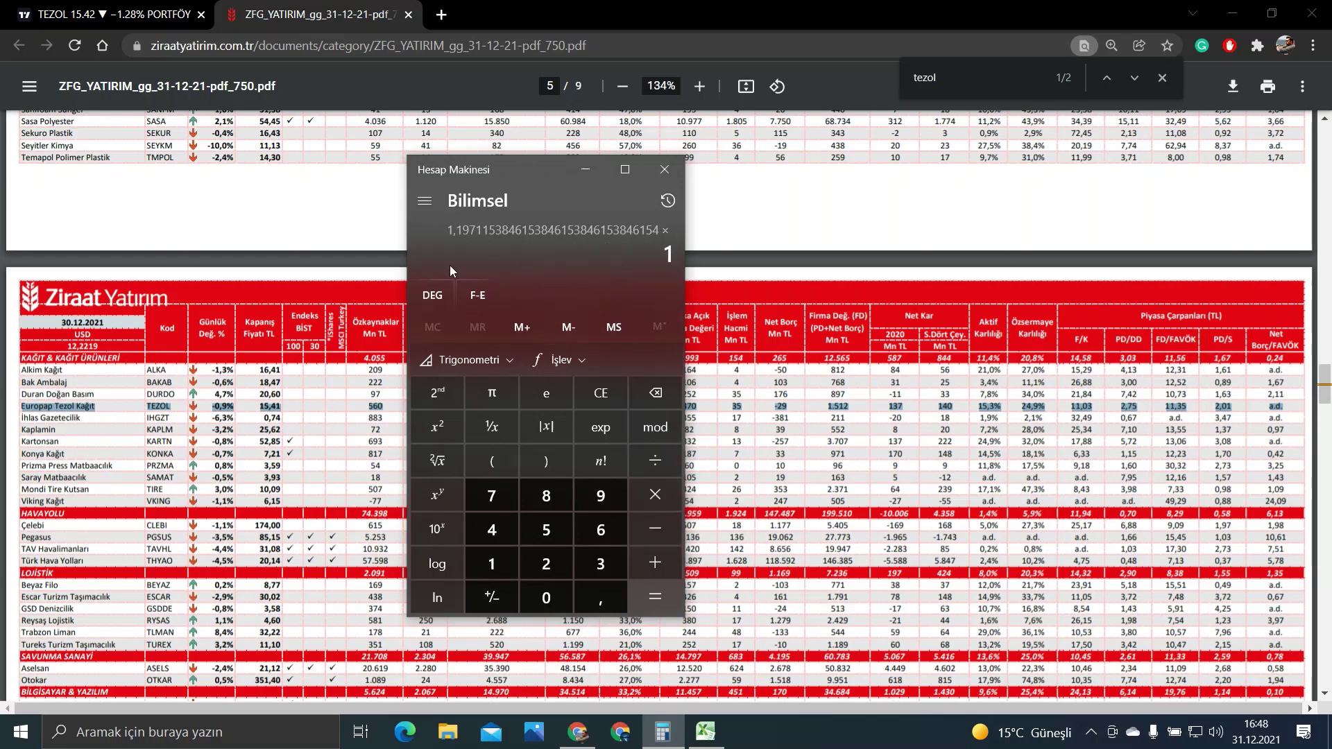
pyautogui.write('14,58')
pyautogui.press('Return')
pyautogui.press('/')
pyautogui.write('11,')
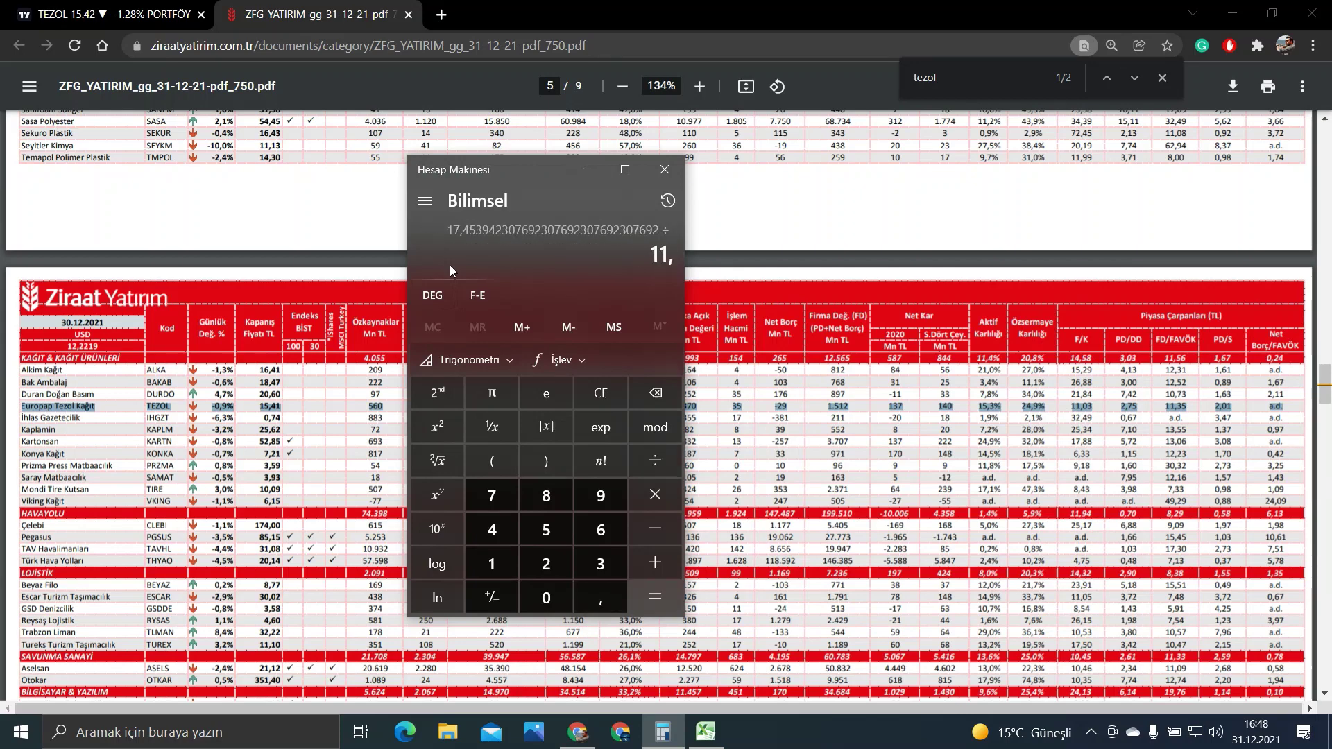
pyautogui.write('03')
pyautogui.press('Return')
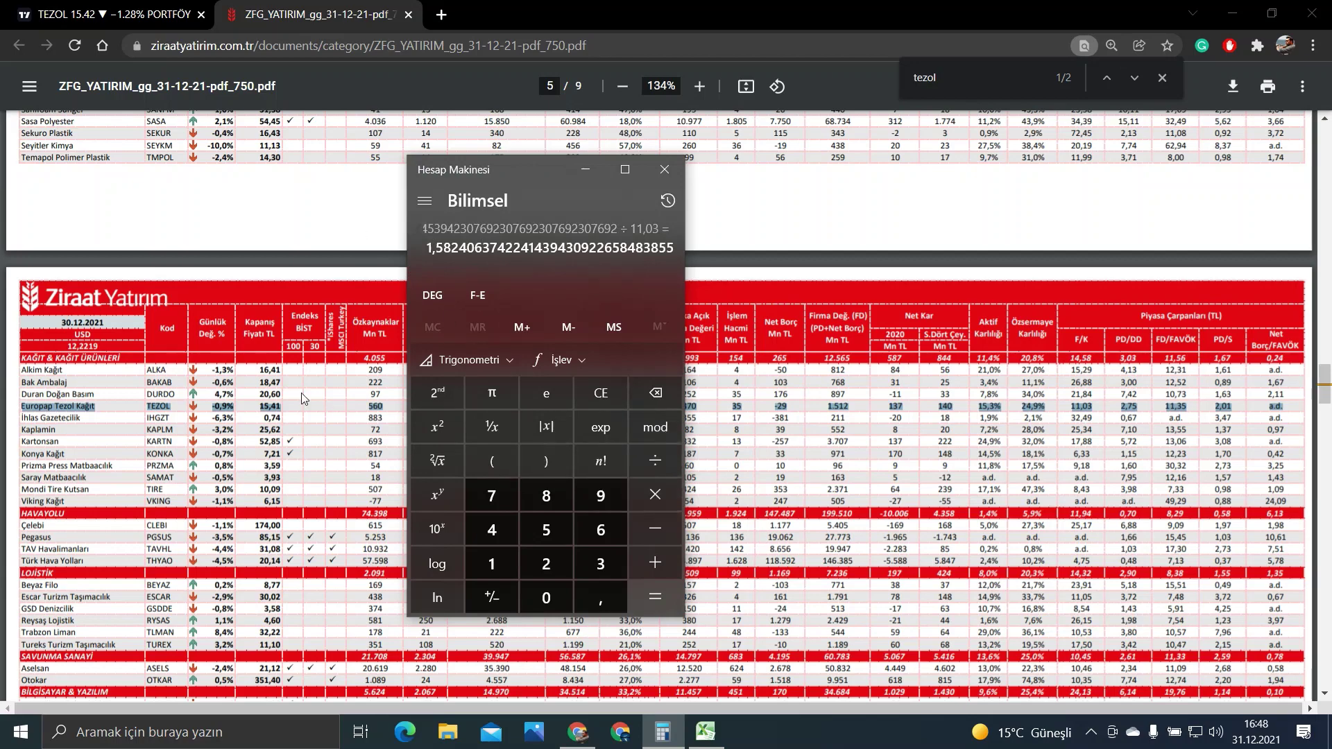
pyautogui.click(656, 504)
pyautogui.write('15,41')
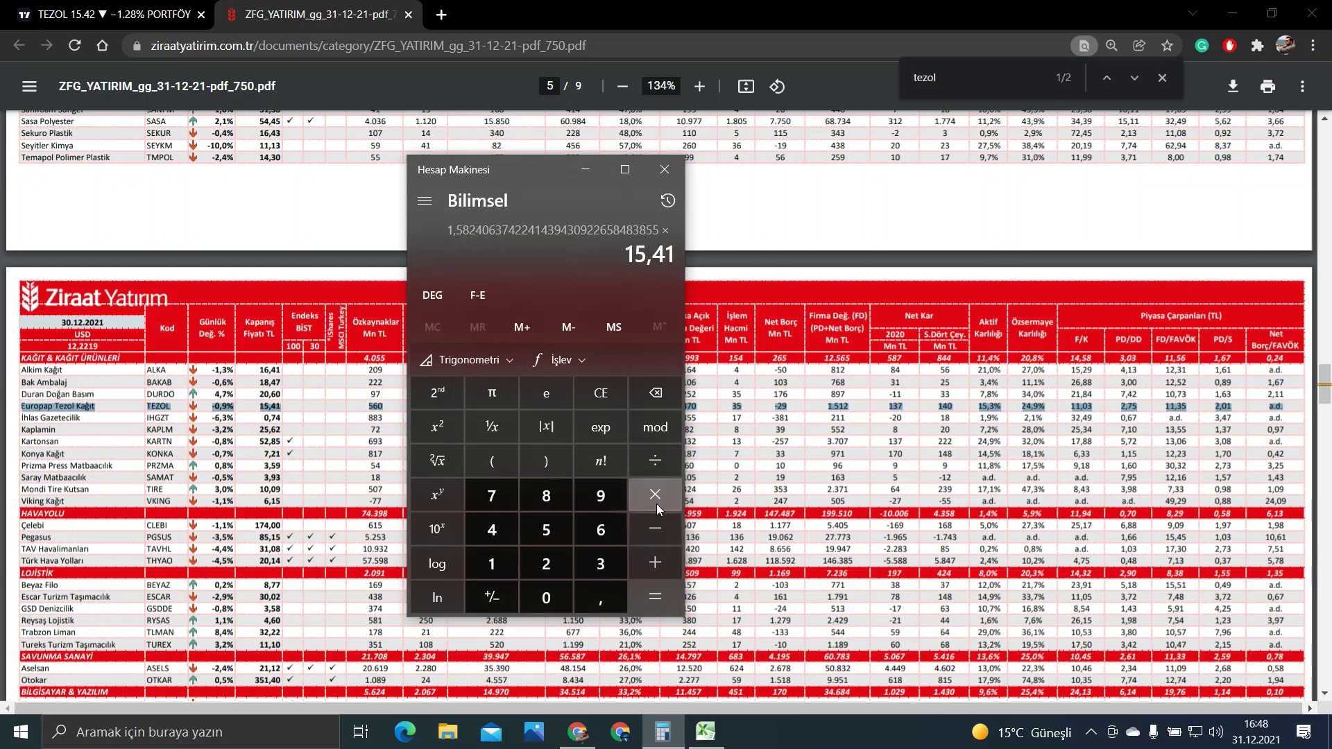
pyautogui.press('Return')
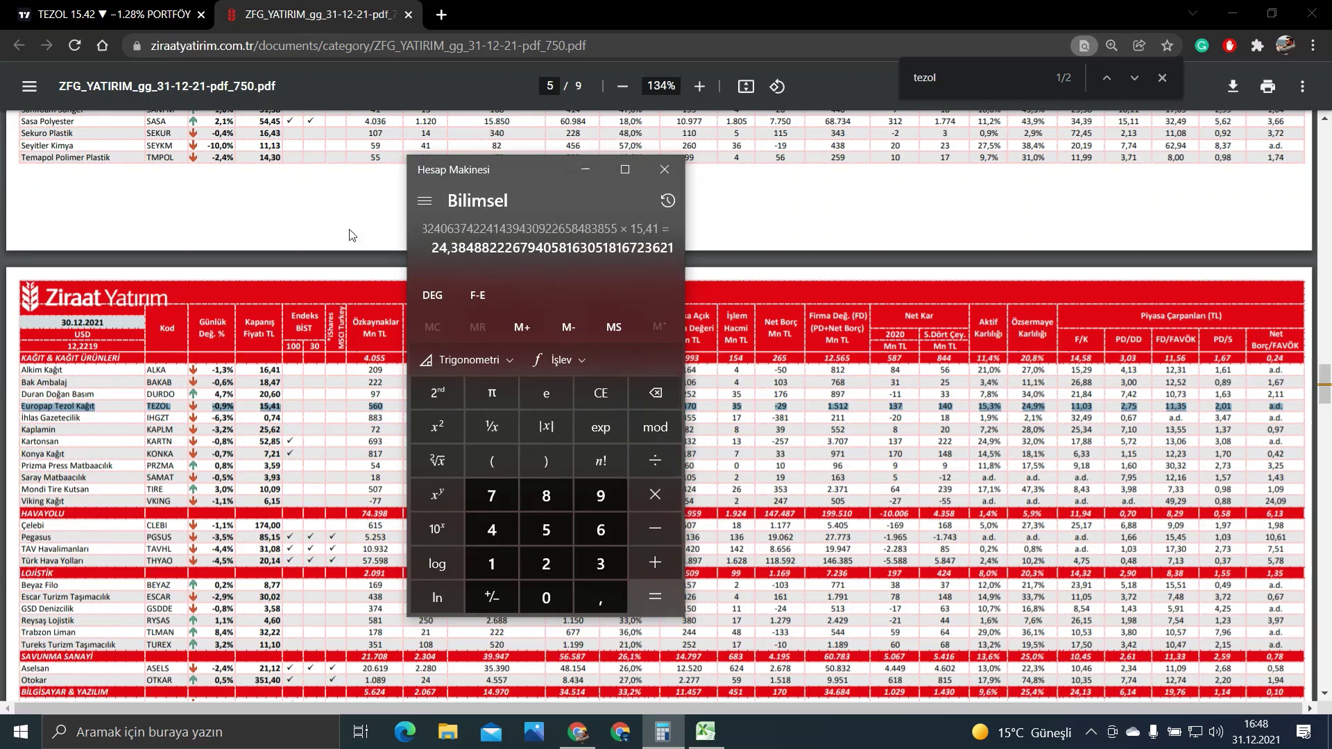
# Glance at the Excel table, then recall 24,9 ÷ 20,8 from Calculator history.
pyautogui.click(706, 732)
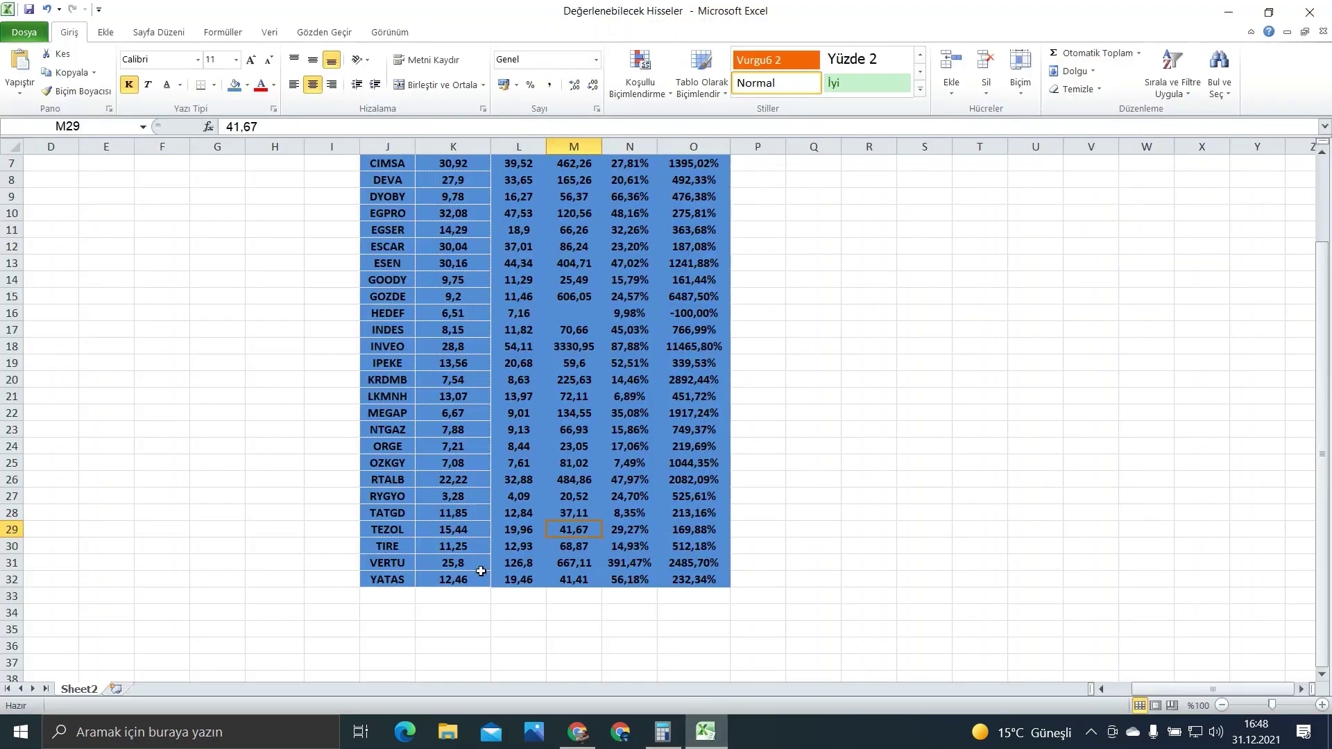
pyautogui.click(578, 730)
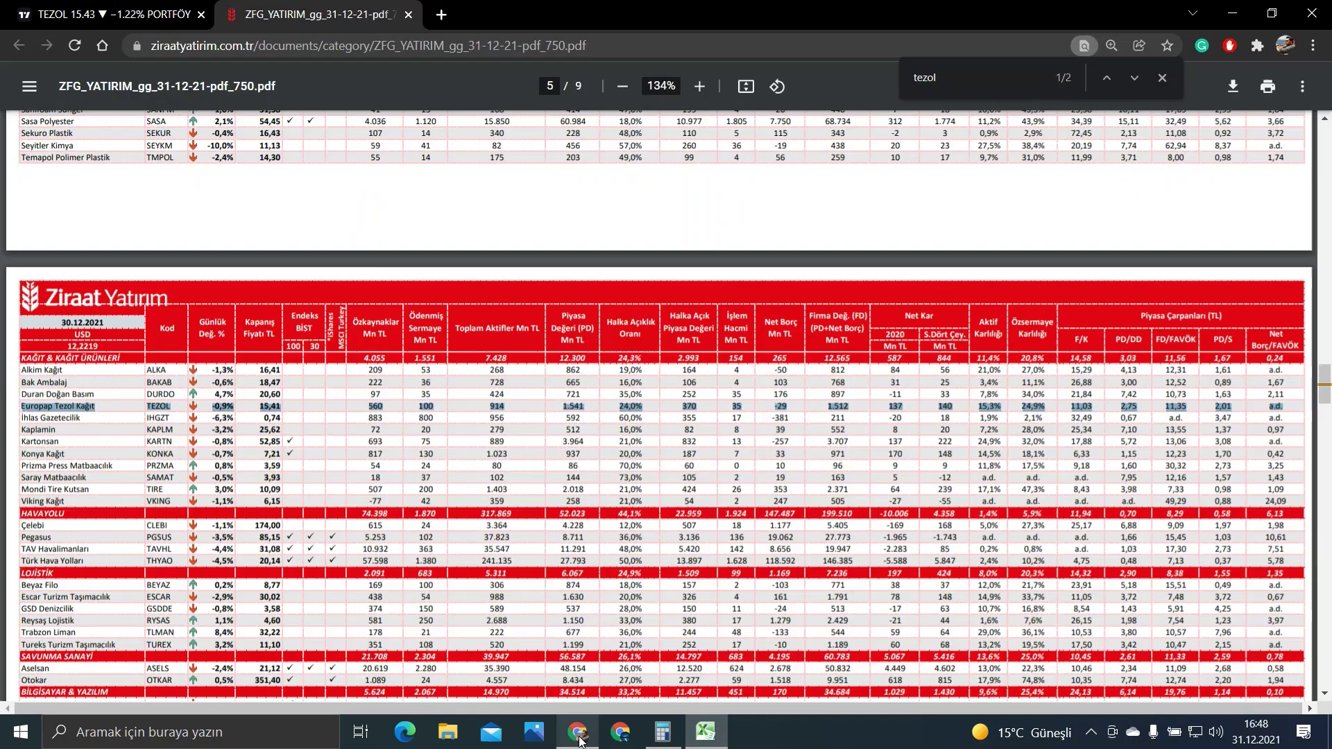
pyautogui.click(662, 730)
pyautogui.click(668, 201)
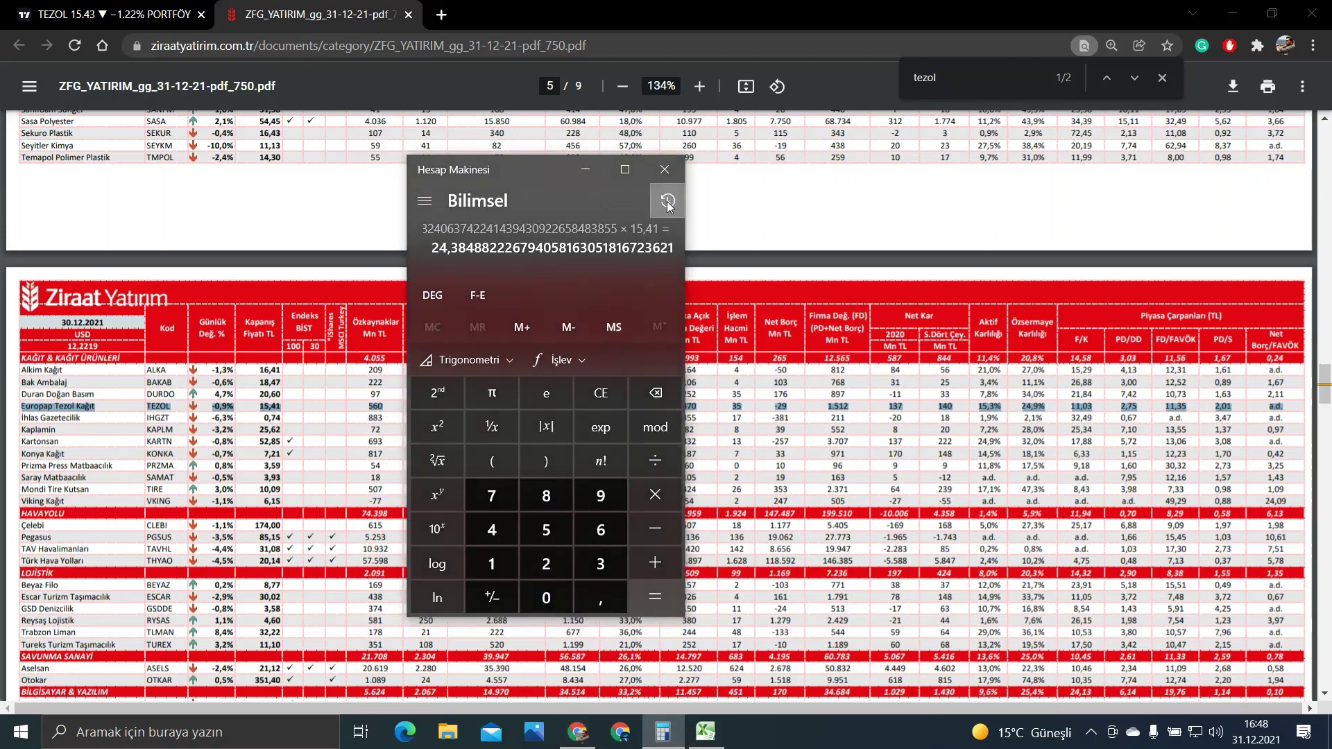
pyautogui.scroll(2, 638, 459)
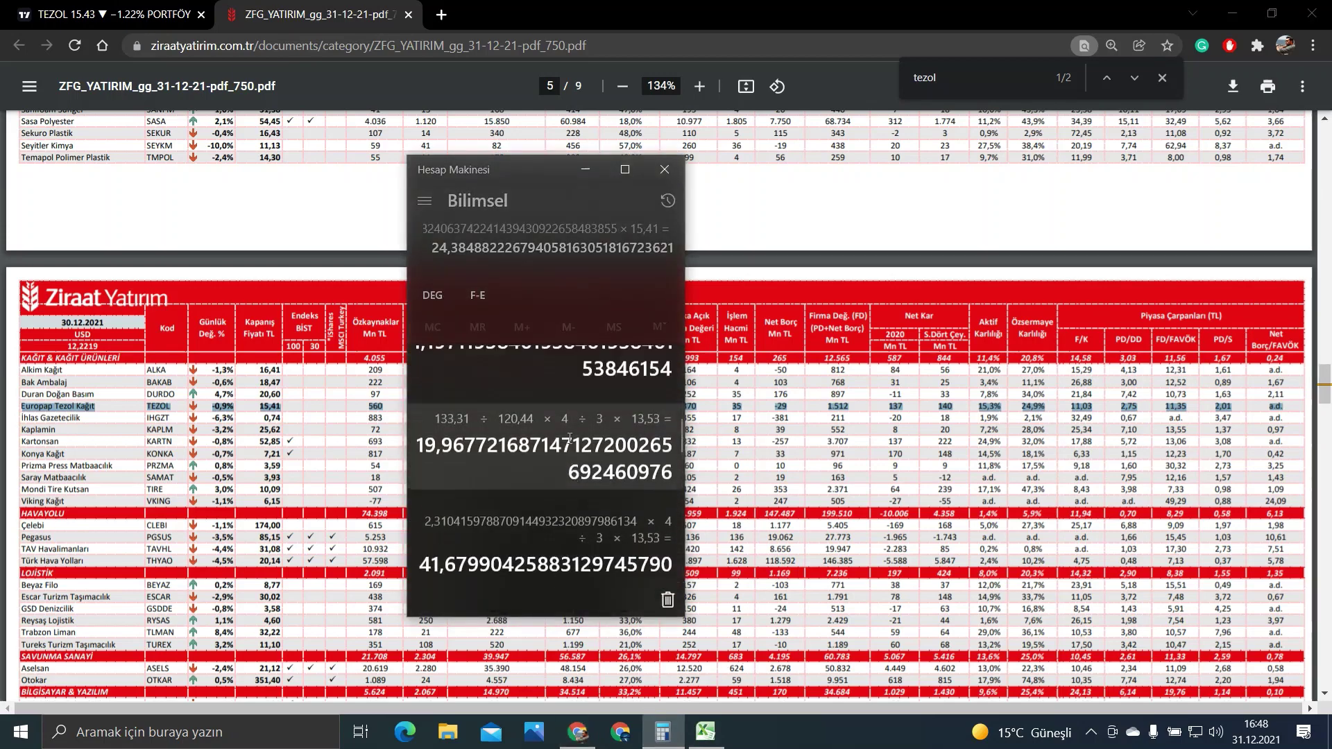
pyautogui.scroll(2, 638, 461)
pyautogui.click(643, 458)
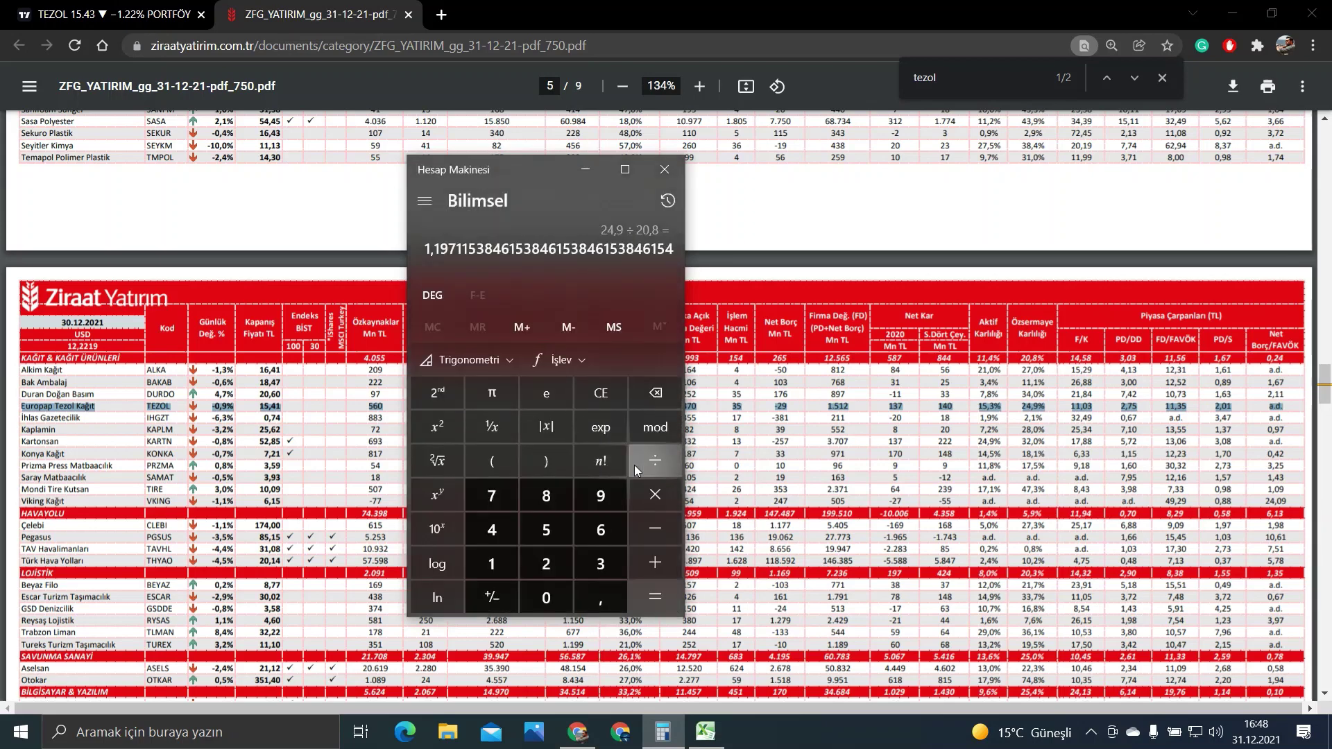
# Compute × 3,03 ÷ 2,75 × 15,41 (≈20,33), check Excel, and return to the PDF.
pyautogui.click(655, 494)
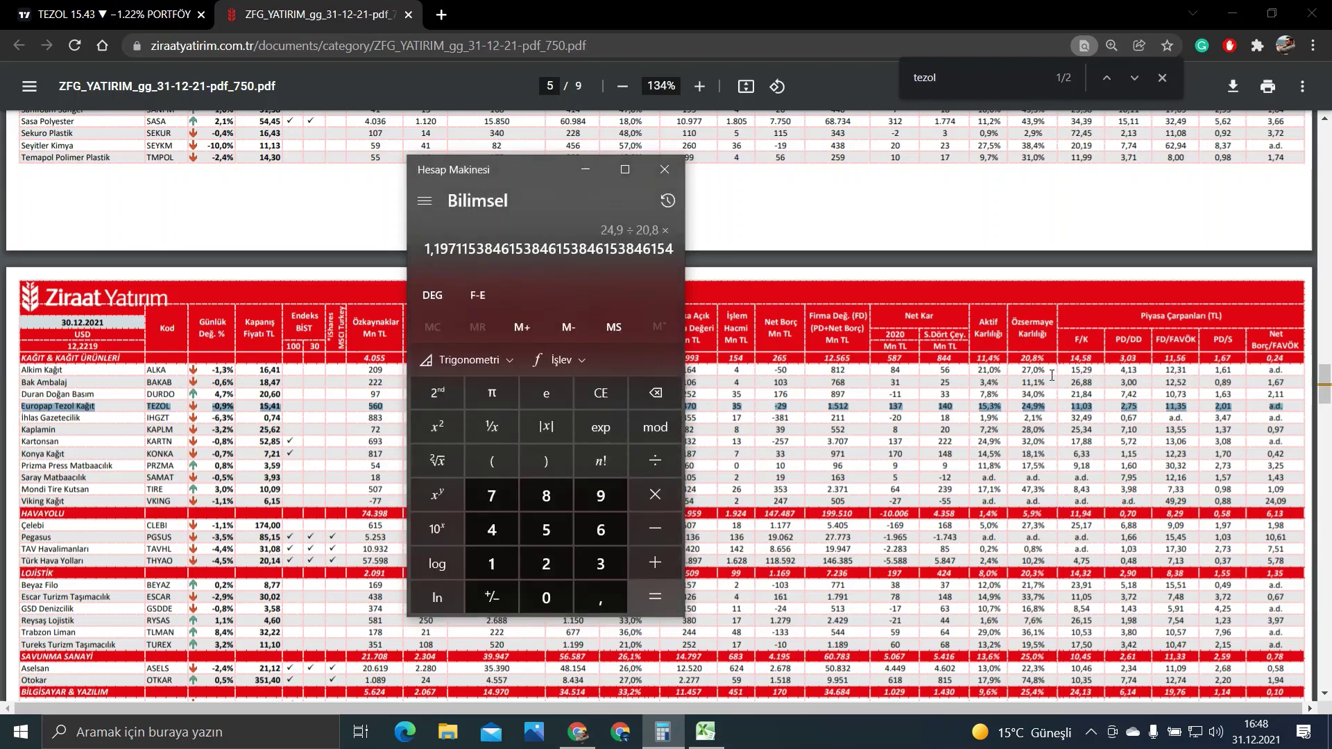
pyautogui.write('3,03')
pyautogui.press('Return')
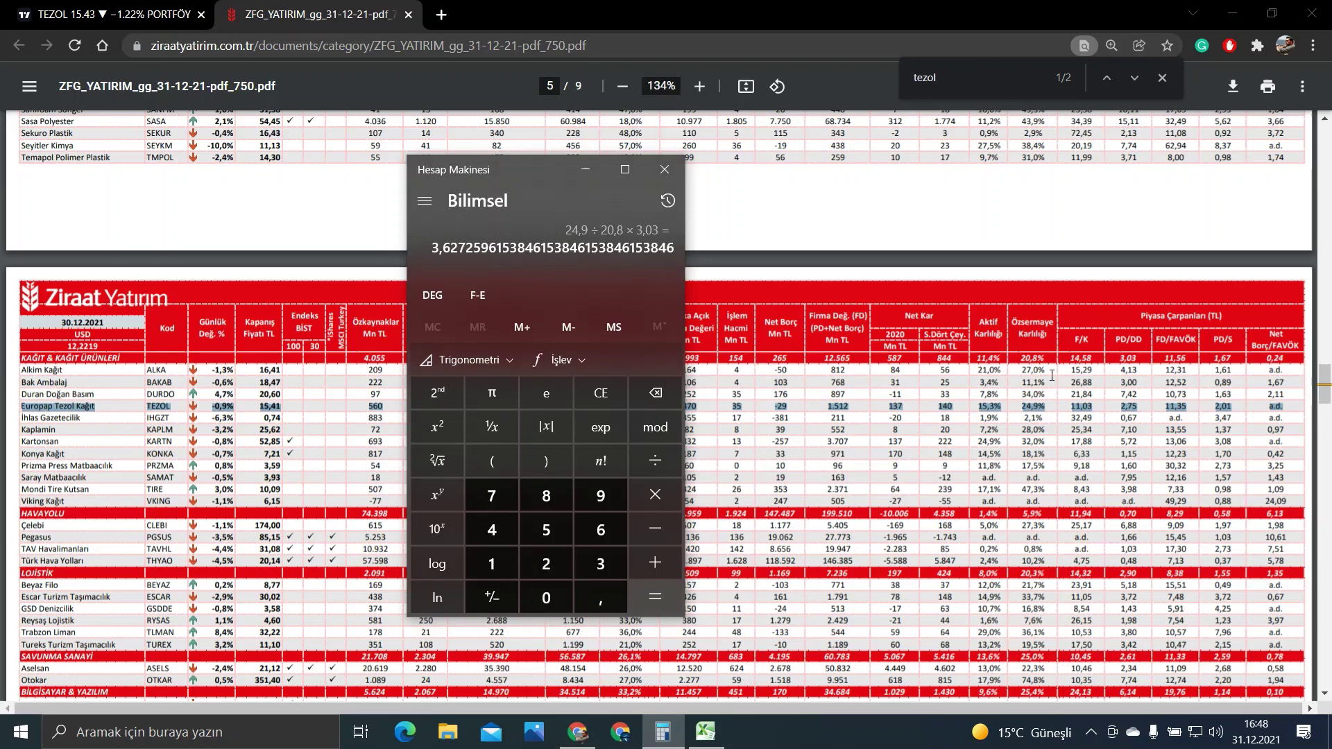
pyautogui.press('/')
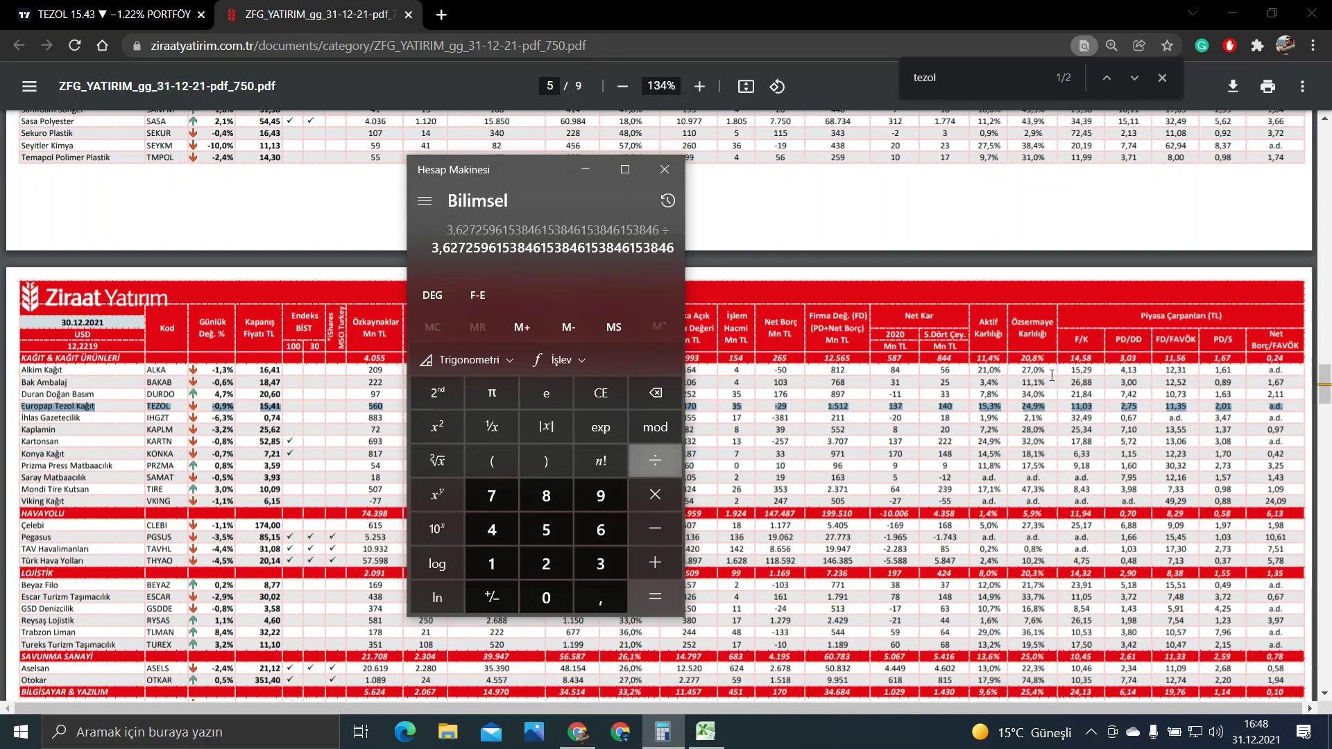
pyautogui.write('2,')
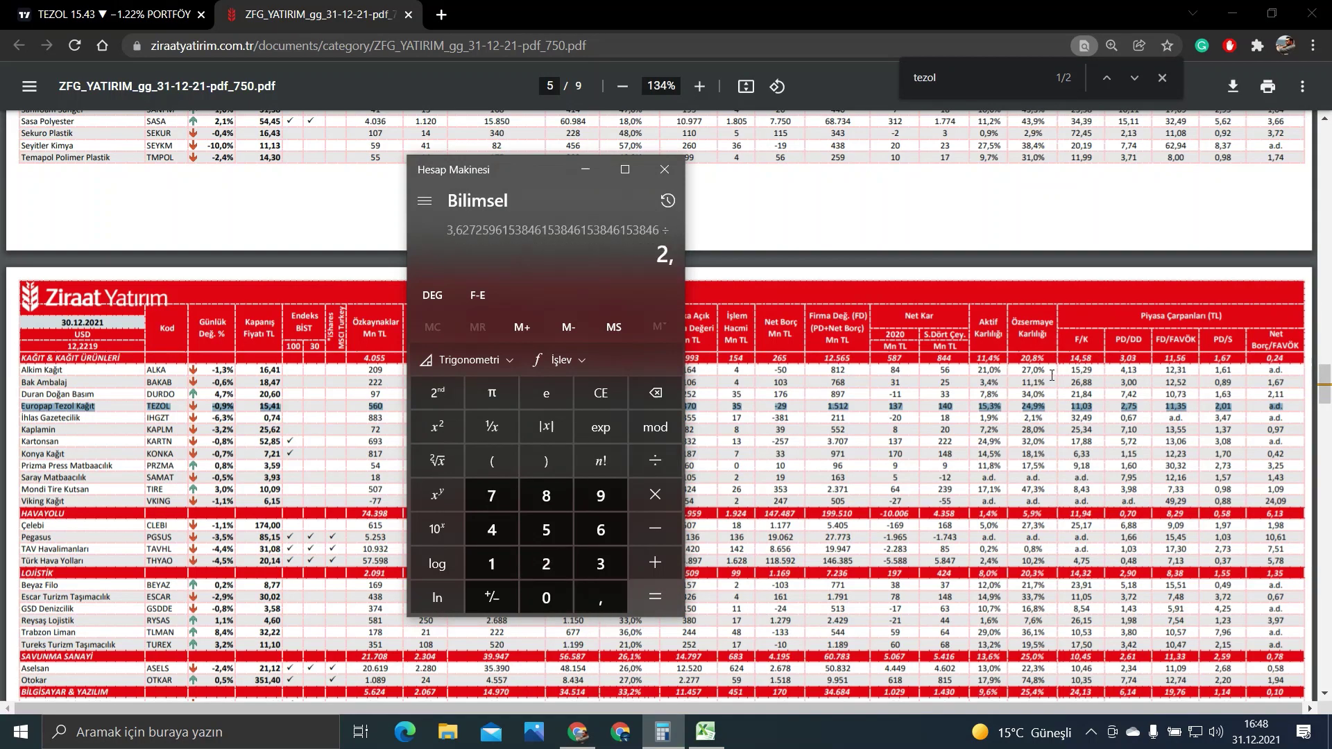
pyautogui.write('75')
pyautogui.press('Return')
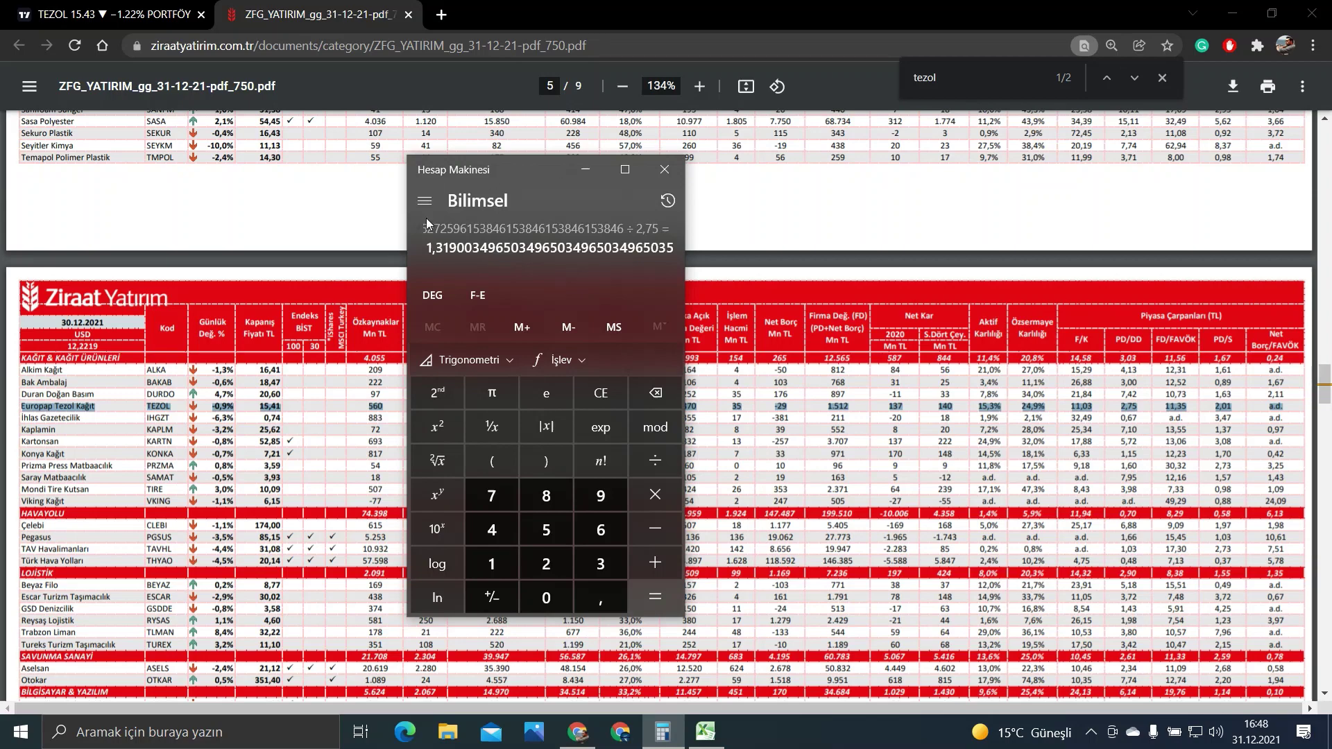
pyautogui.click(660, 501)
pyautogui.write('15,')
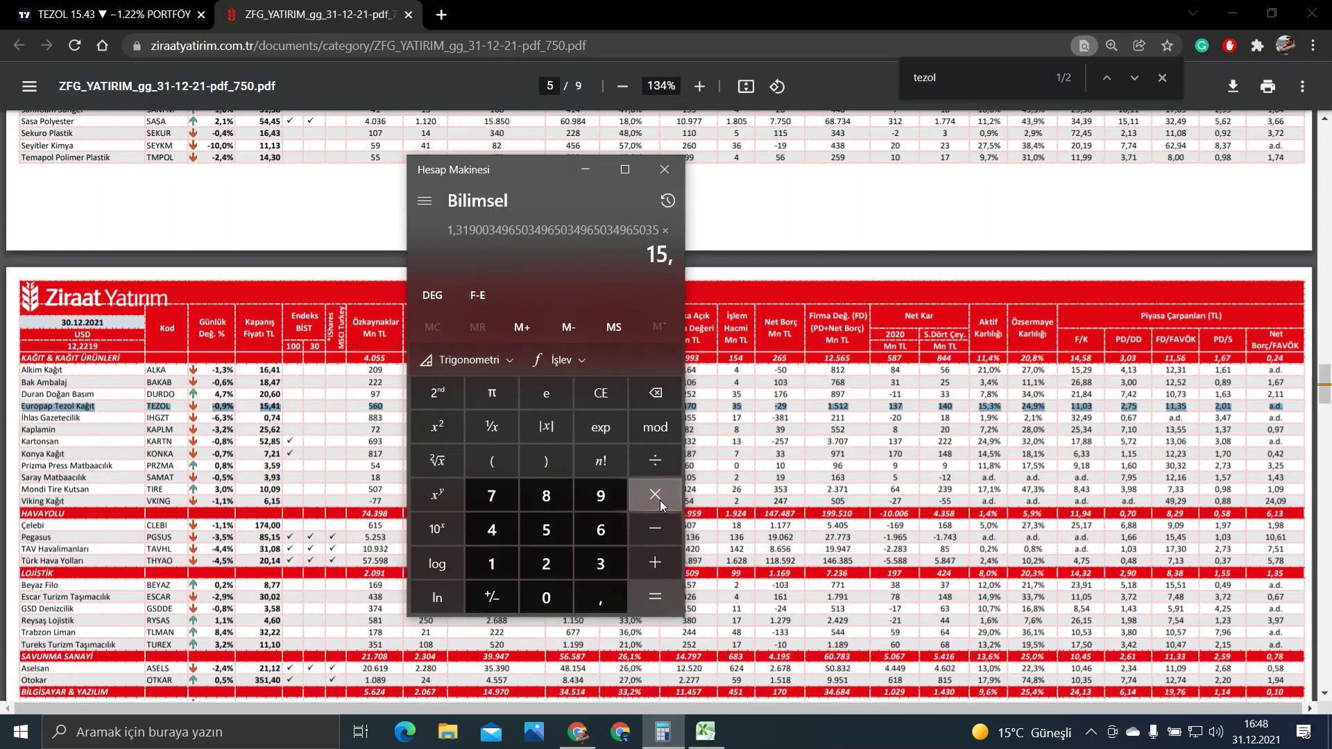
pyautogui.write('41')
pyautogui.press('Return')
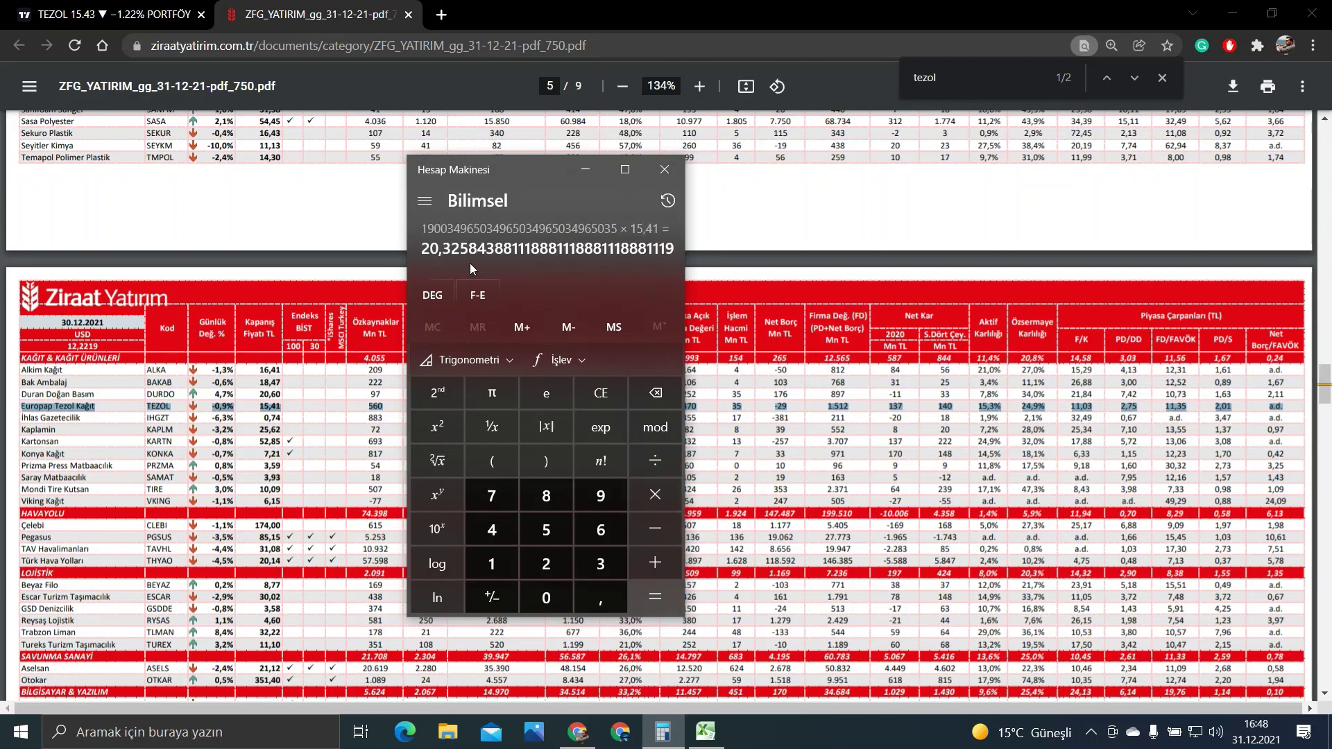
pyautogui.click(706, 731)
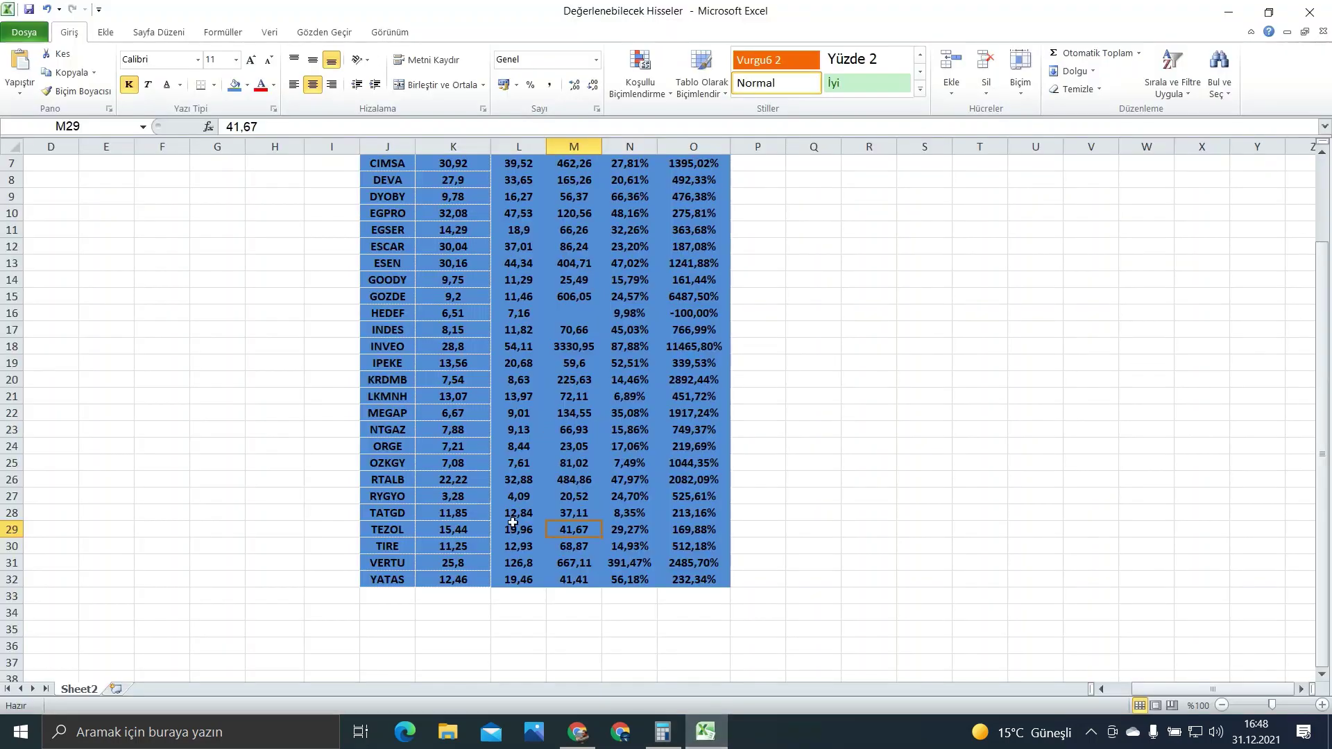
pyautogui.click(578, 732)
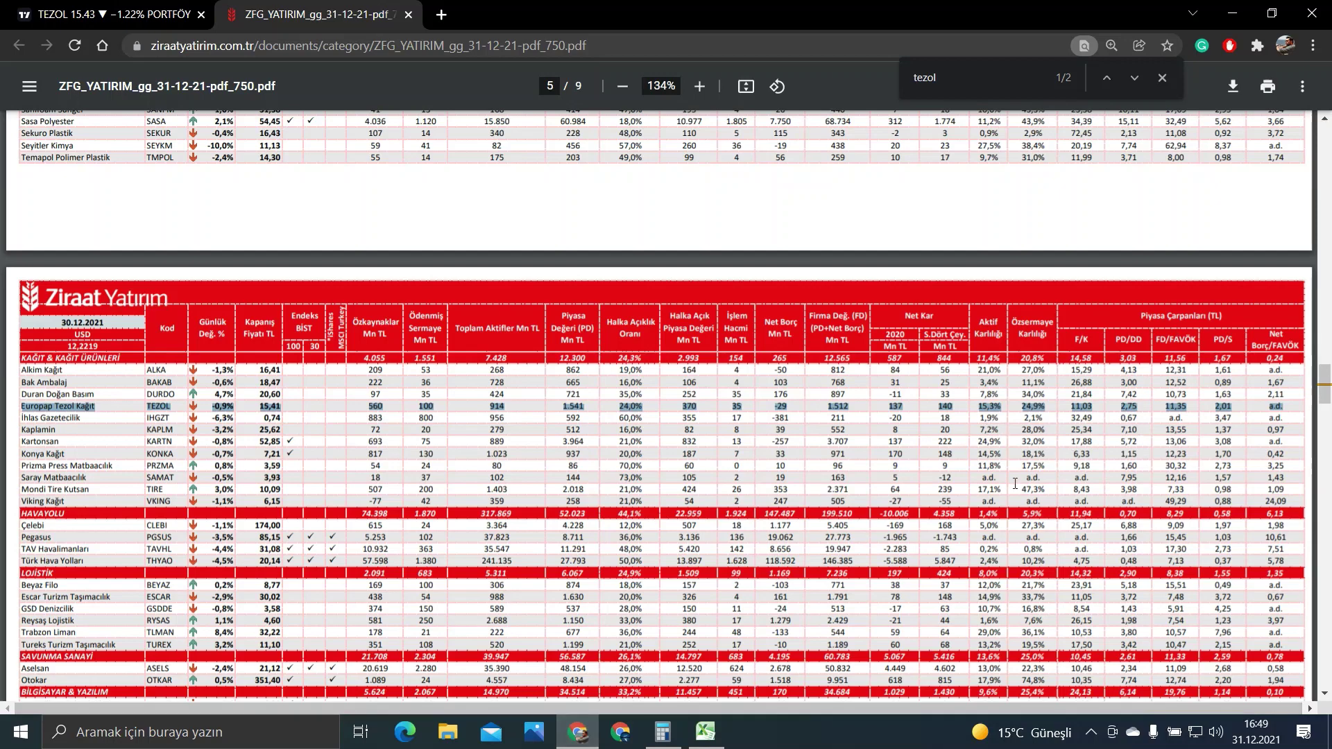
# Clear Calculator and recall the 24,9 ÷ 20,8 result from history.
pyautogui.click(662, 732)
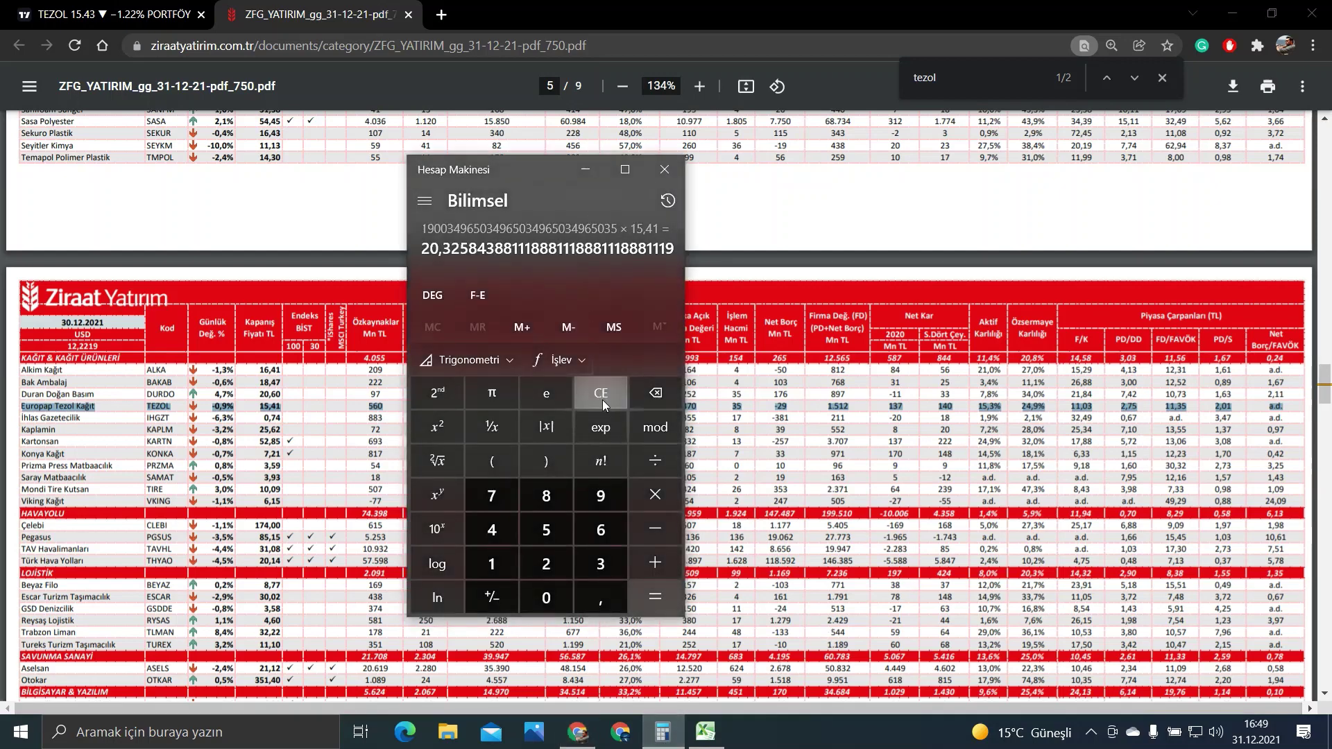
pyautogui.click(600, 393)
pyautogui.click(667, 199)
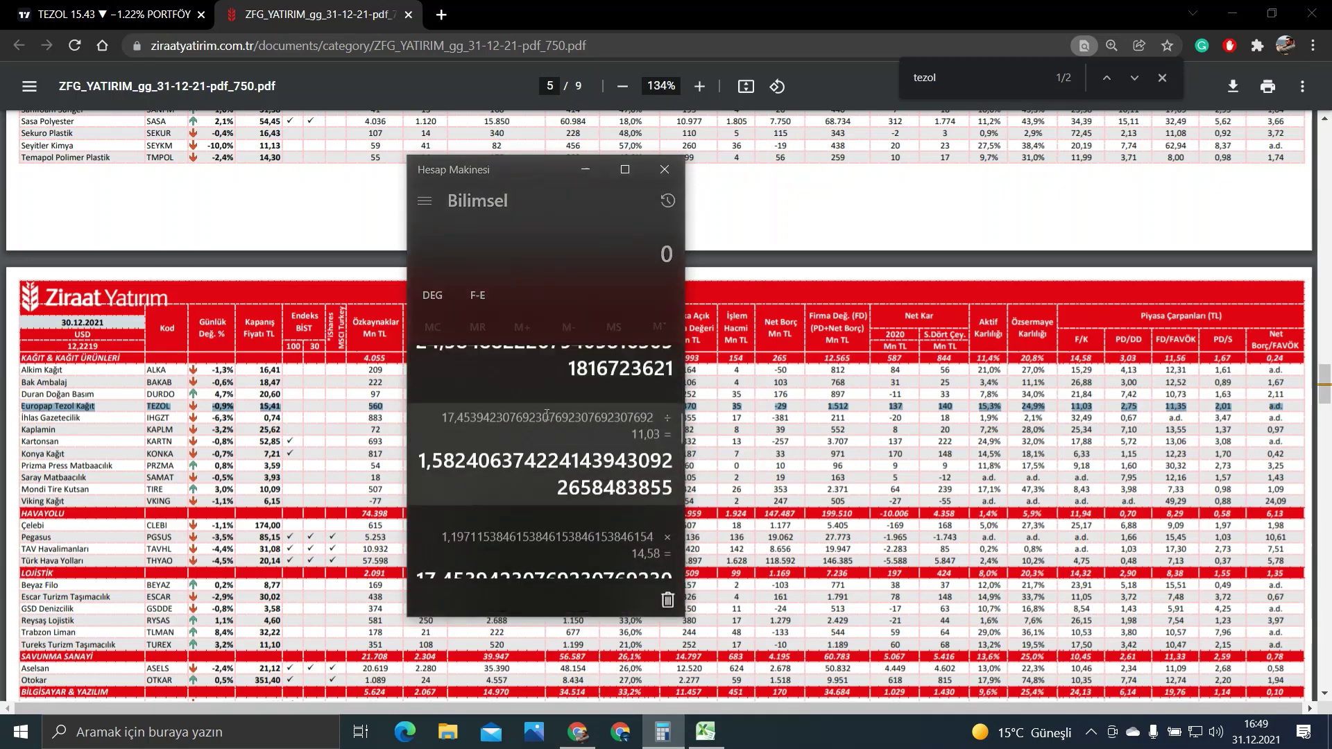
pyautogui.scroll(-2, 511, 449)
pyautogui.scroll(1, 510, 449)
pyautogui.scroll(1, 494, 446)
pyautogui.scroll(1, 479, 442)
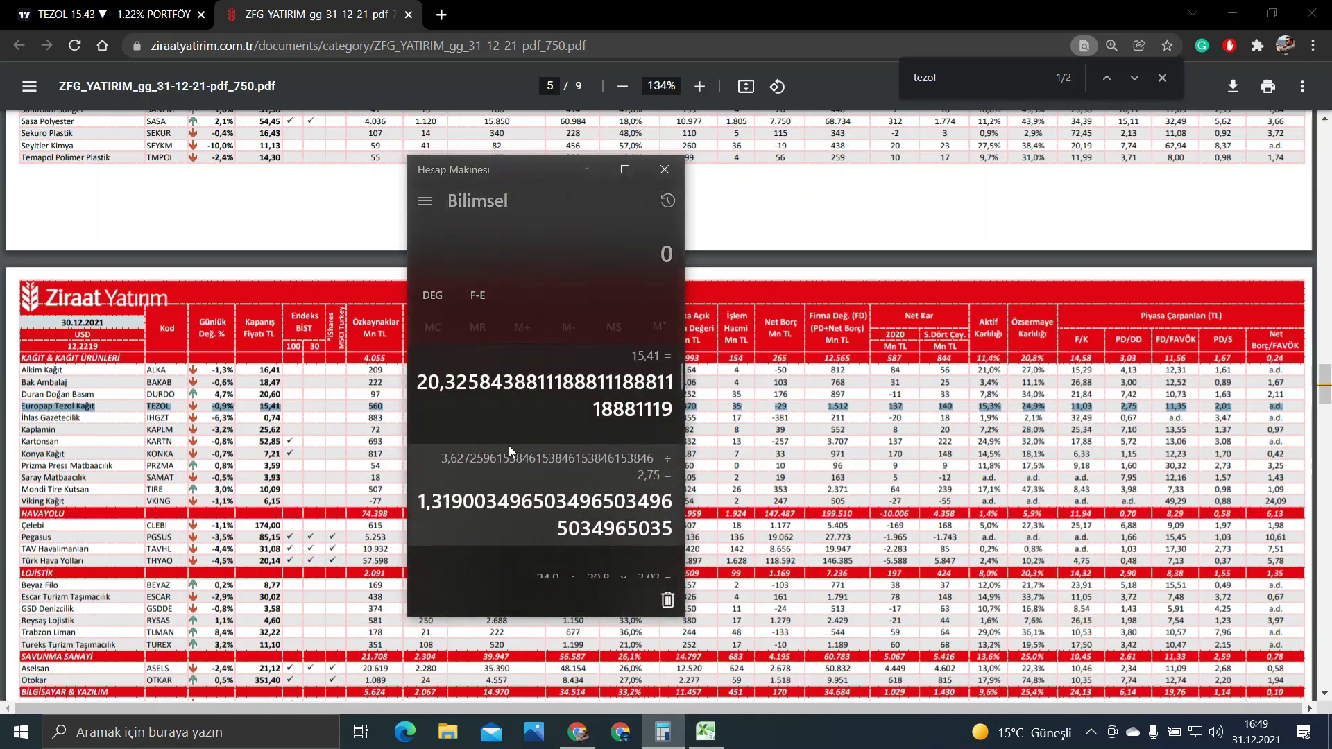
pyautogui.scroll(-1, 466, 435)
pyautogui.scroll(-1, 466, 427)
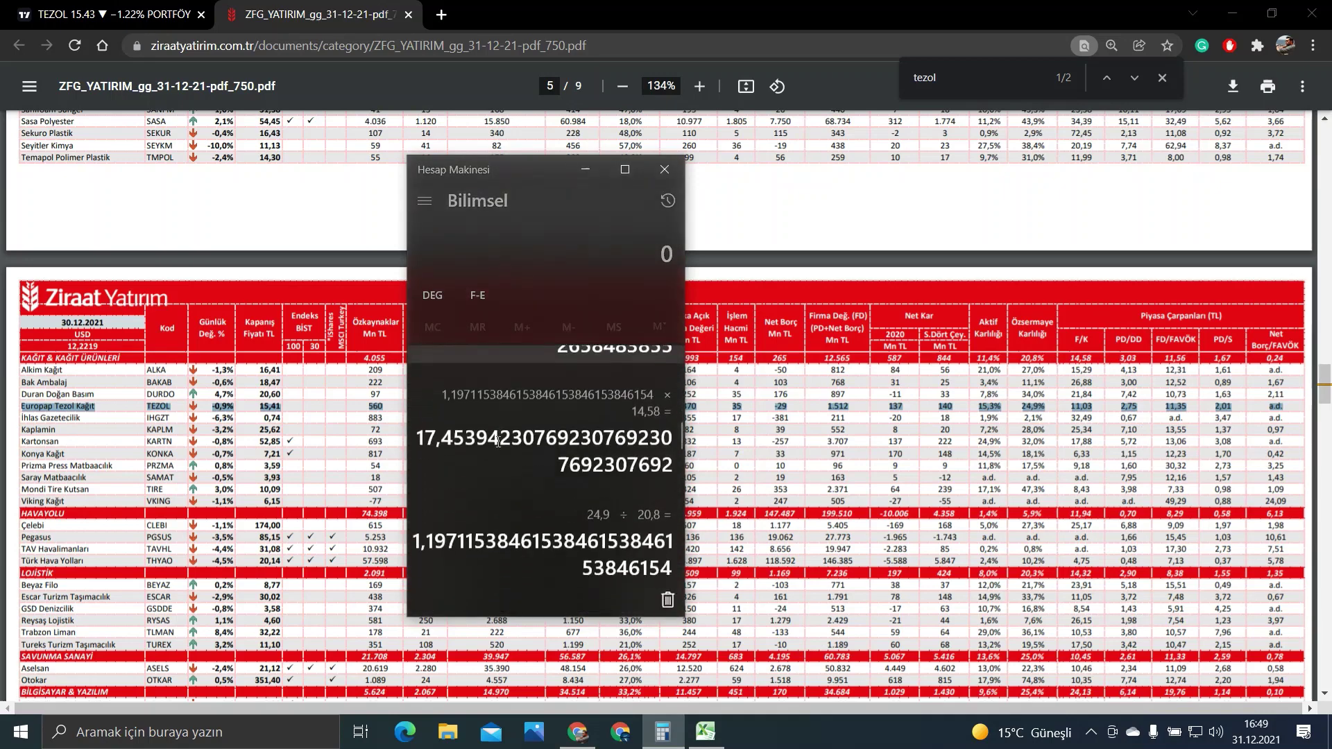
pyautogui.scroll(-1, 468, 418)
pyautogui.click(467, 417)
# Multiply by 11,56, divide by 11,35 and multiply by 15,41, giving about 18,79.
pyautogui.click(669, 489)
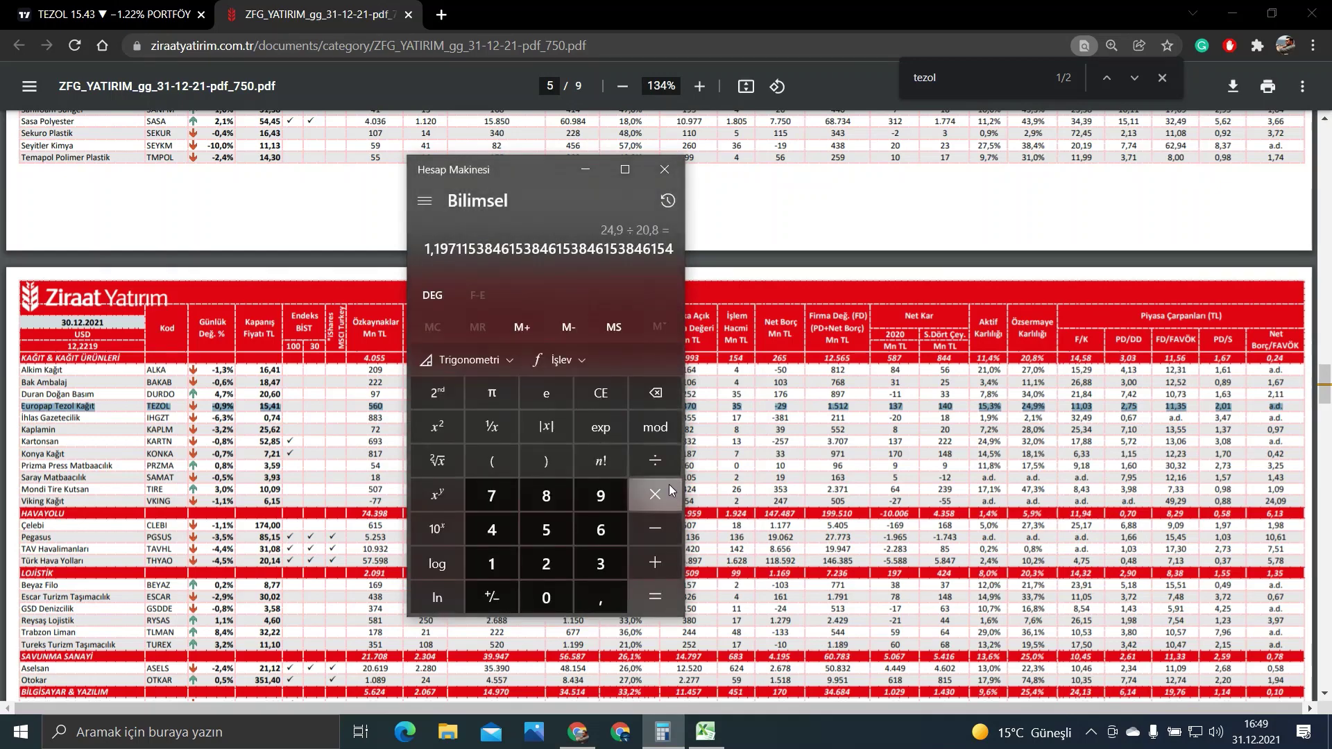
pyautogui.write('11')
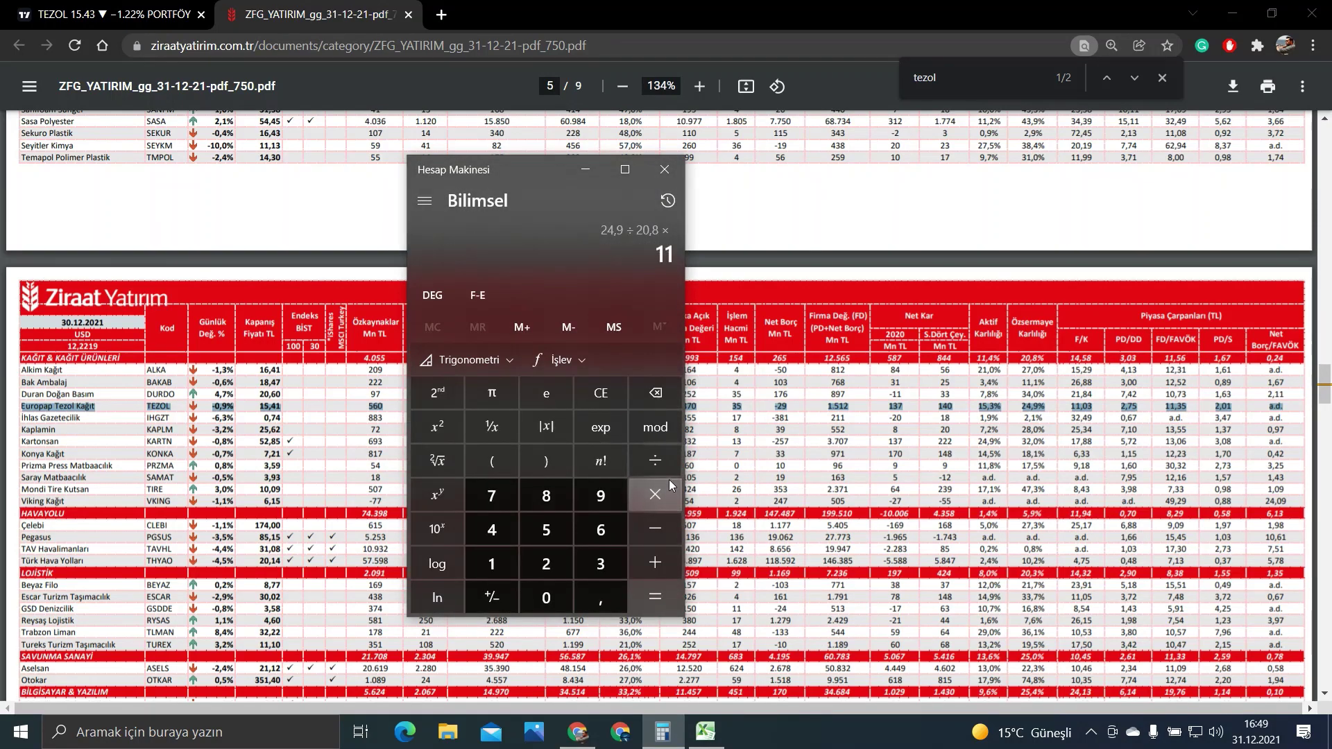
pyautogui.write(',56')
pyautogui.press('Return')
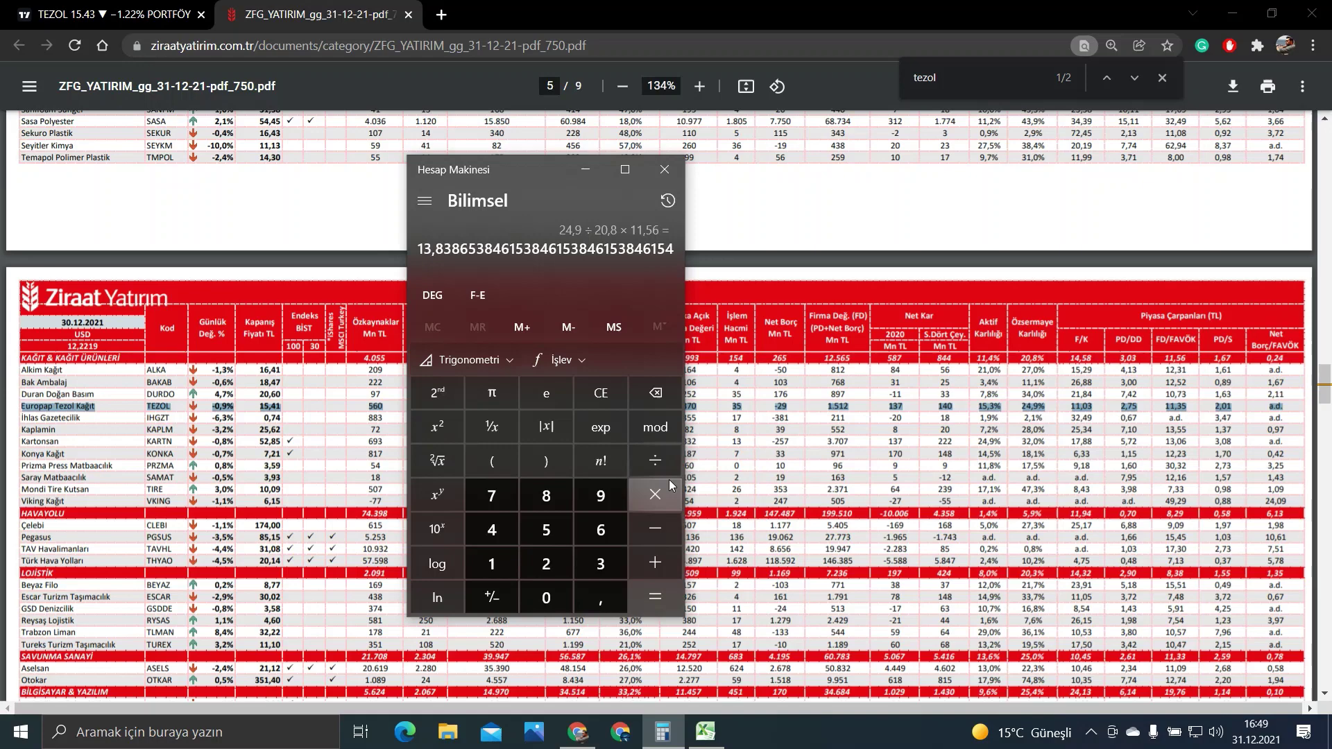
pyautogui.press('/')
pyautogui.write('11,')
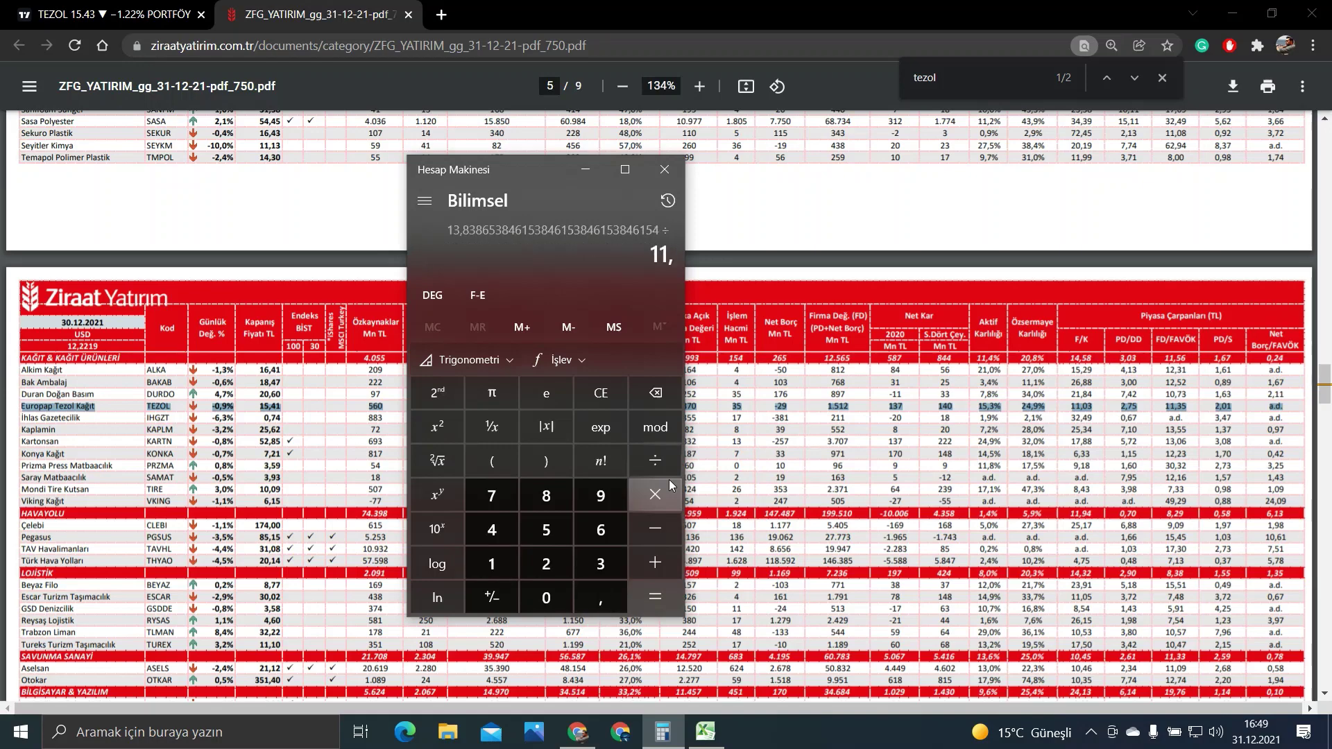
pyautogui.write('35')
pyautogui.press('Return')
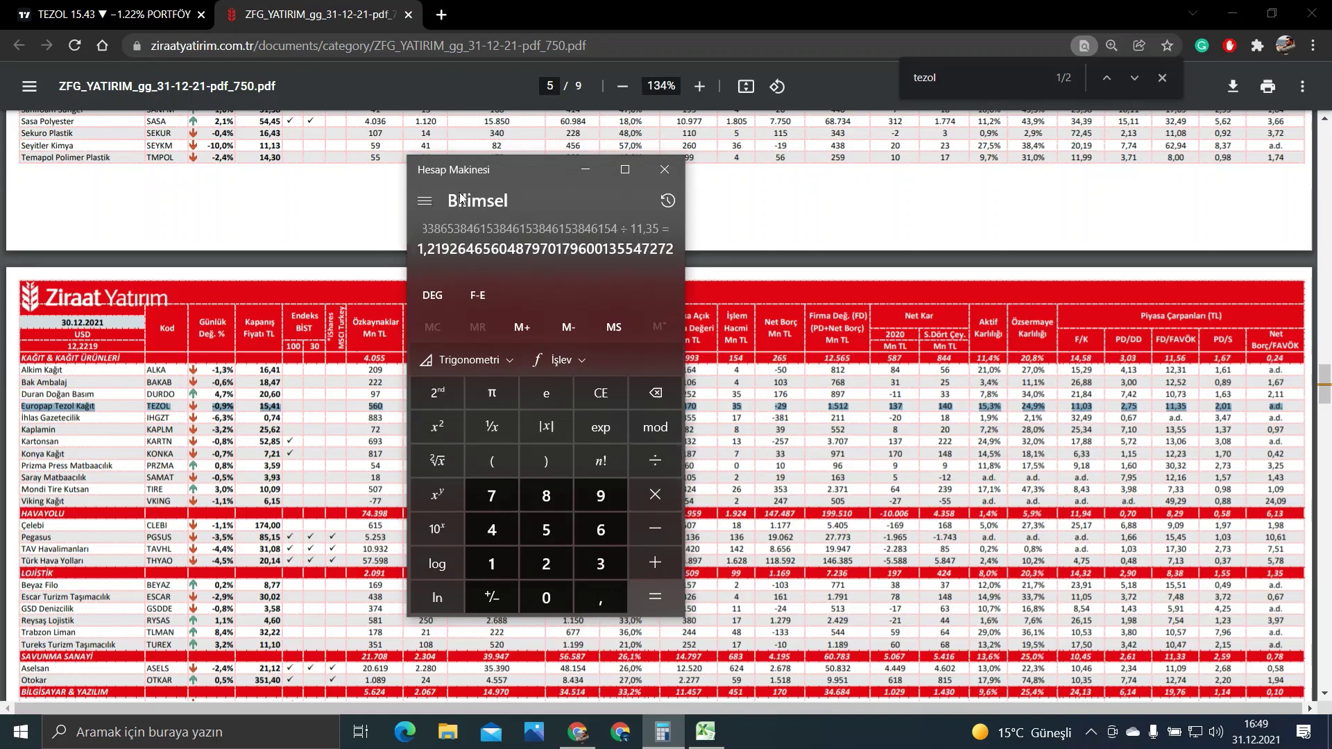
pyautogui.click(653, 497)
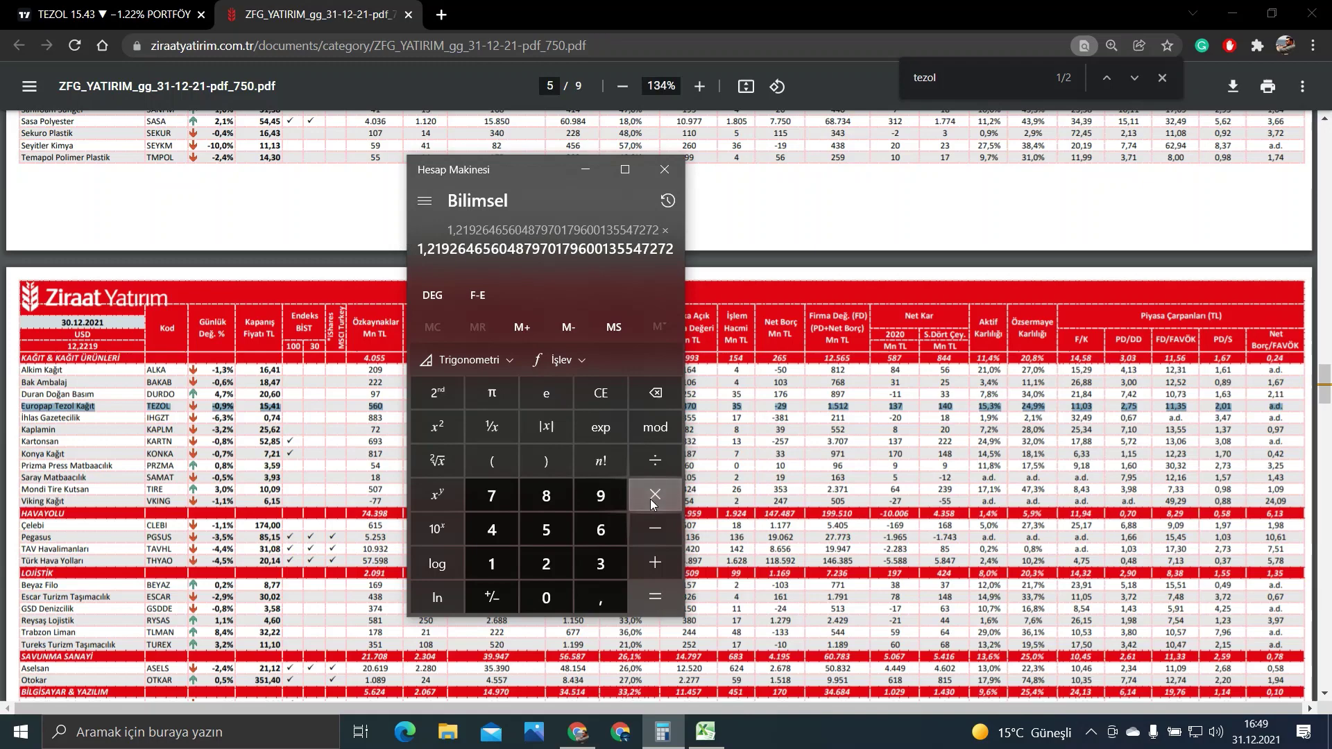
pyautogui.write('15,41')
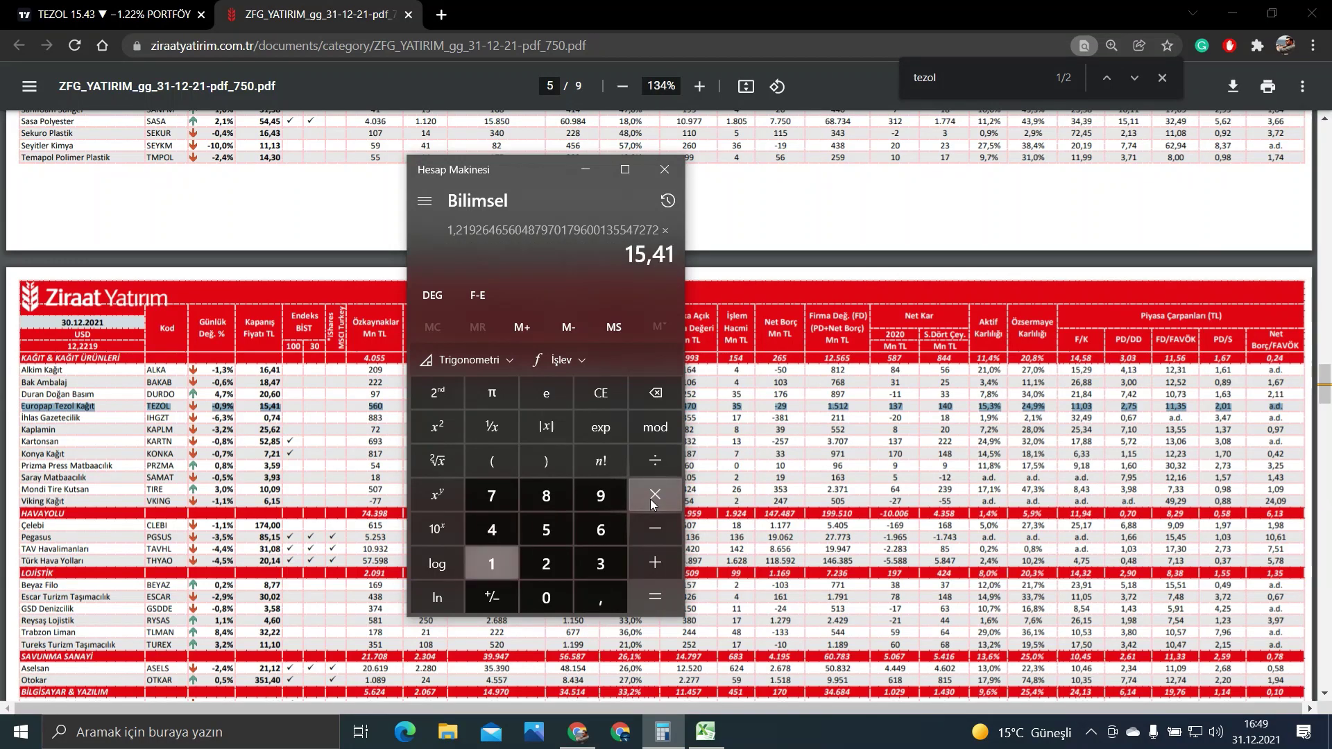
pyautogui.press('Return')
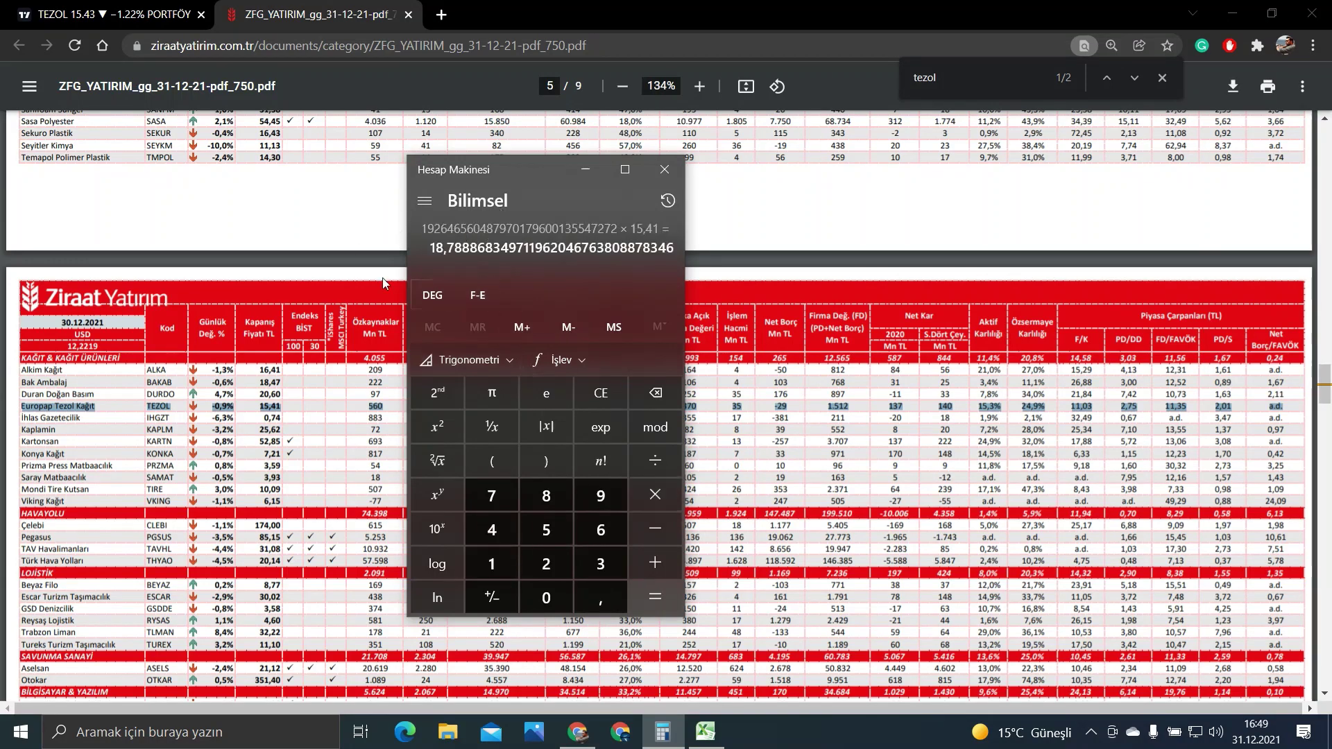
# Replace TEZOL's 19,96 in L29 with 18,78, dropping its percentage to 21,63%.
pyautogui.click(705, 732)
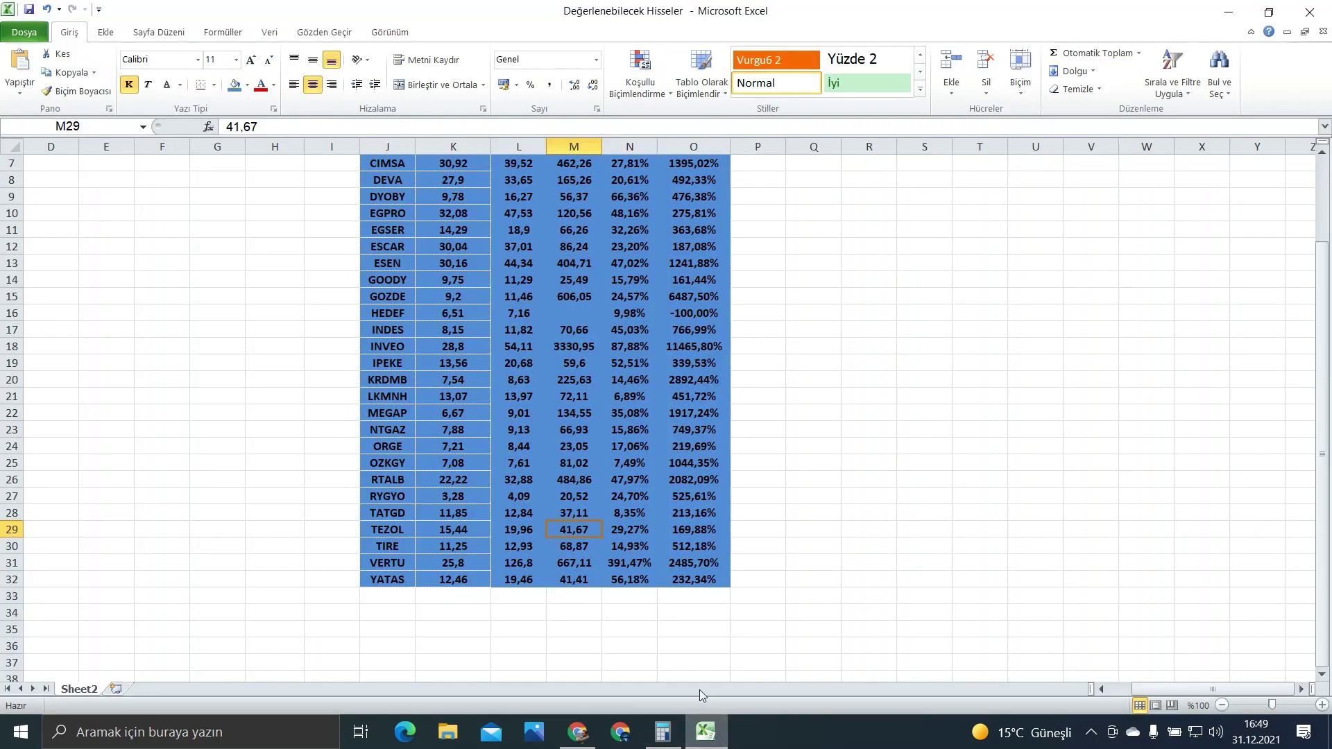
pyautogui.click(522, 531)
pyautogui.write('18,')
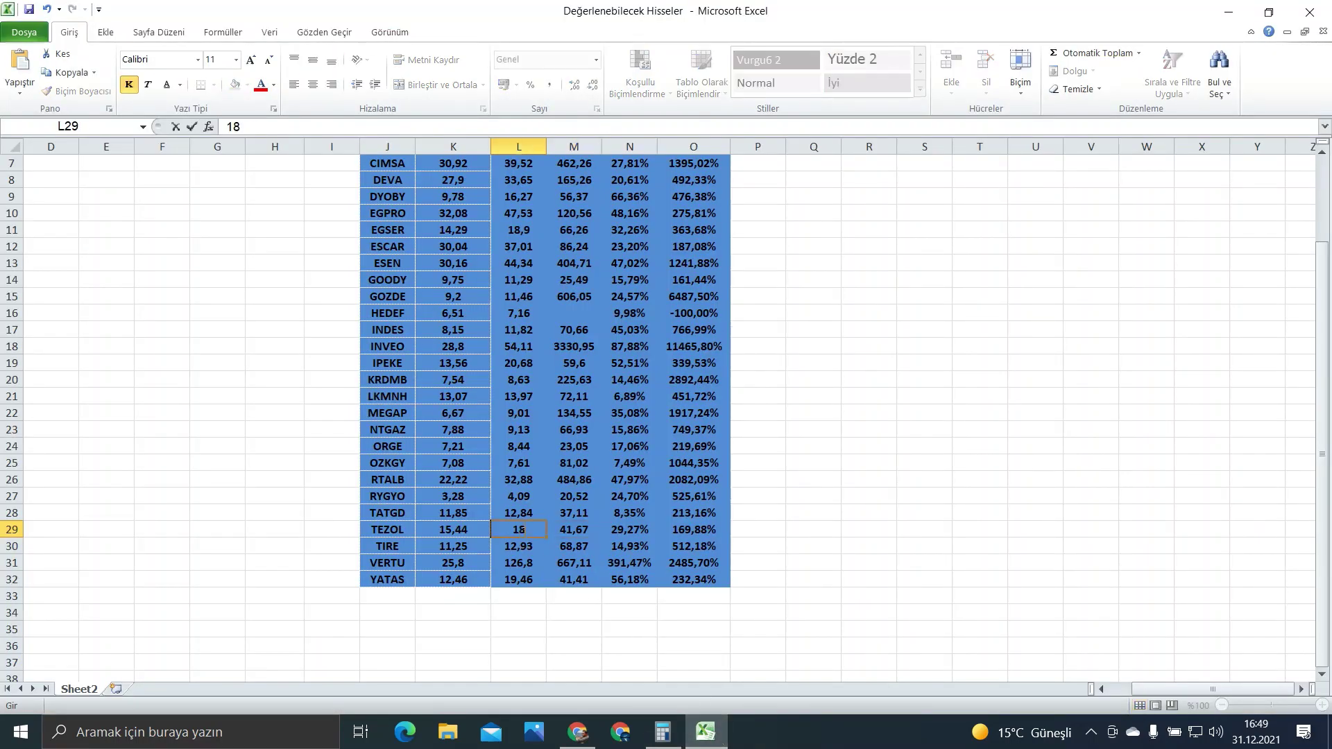
pyautogui.write('78')
pyautogui.click(562, 536)
pyautogui.click(526, 526)
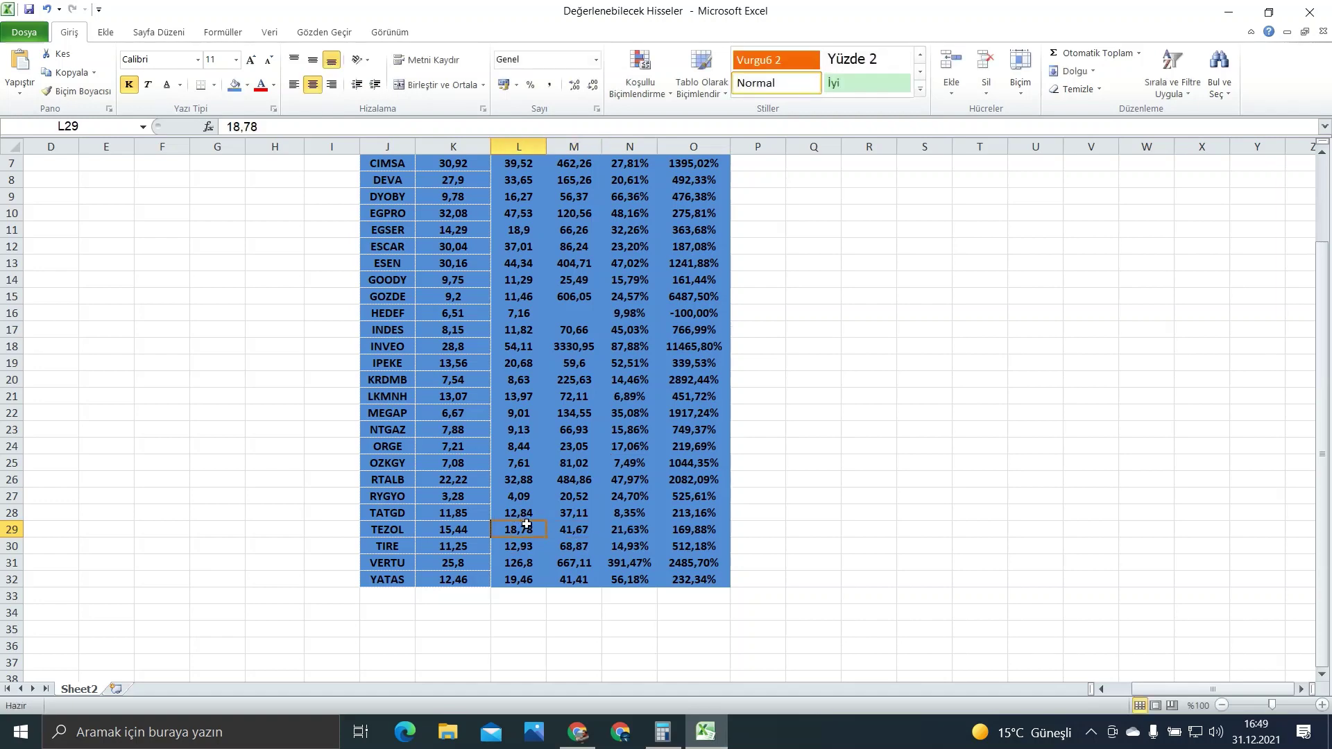
pyautogui.click(578, 731)
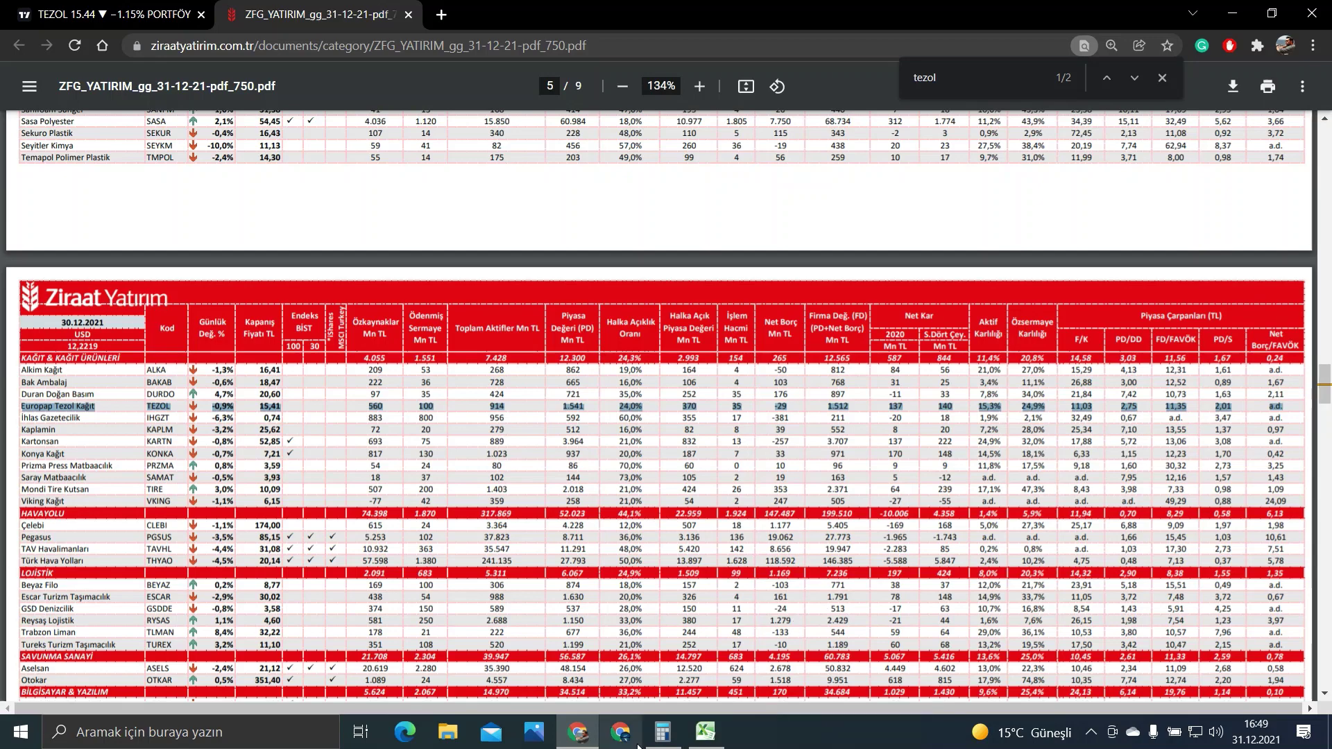
# Multiply the recalled 24,9 ÷ 20,8 result by 1,67 in Calculator, giving about 1,9992.
pyautogui.click(660, 735)
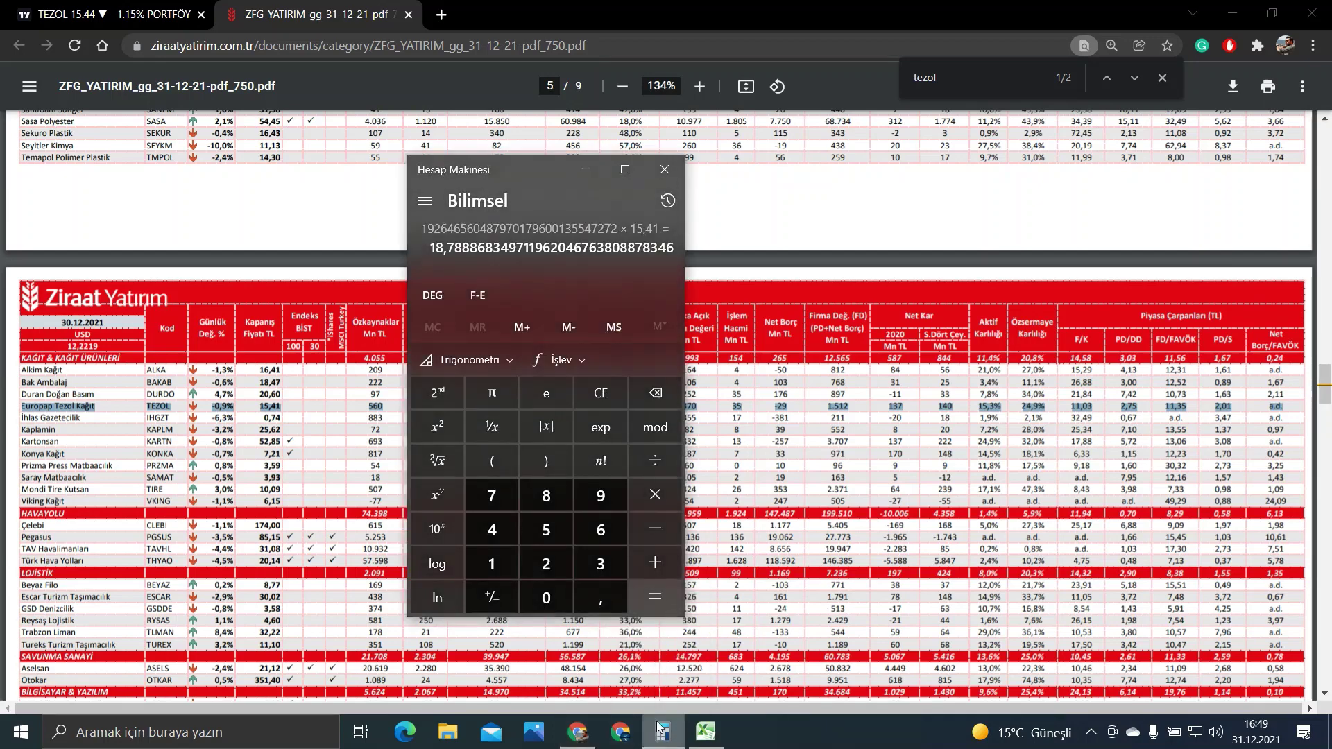
pyautogui.click(669, 201)
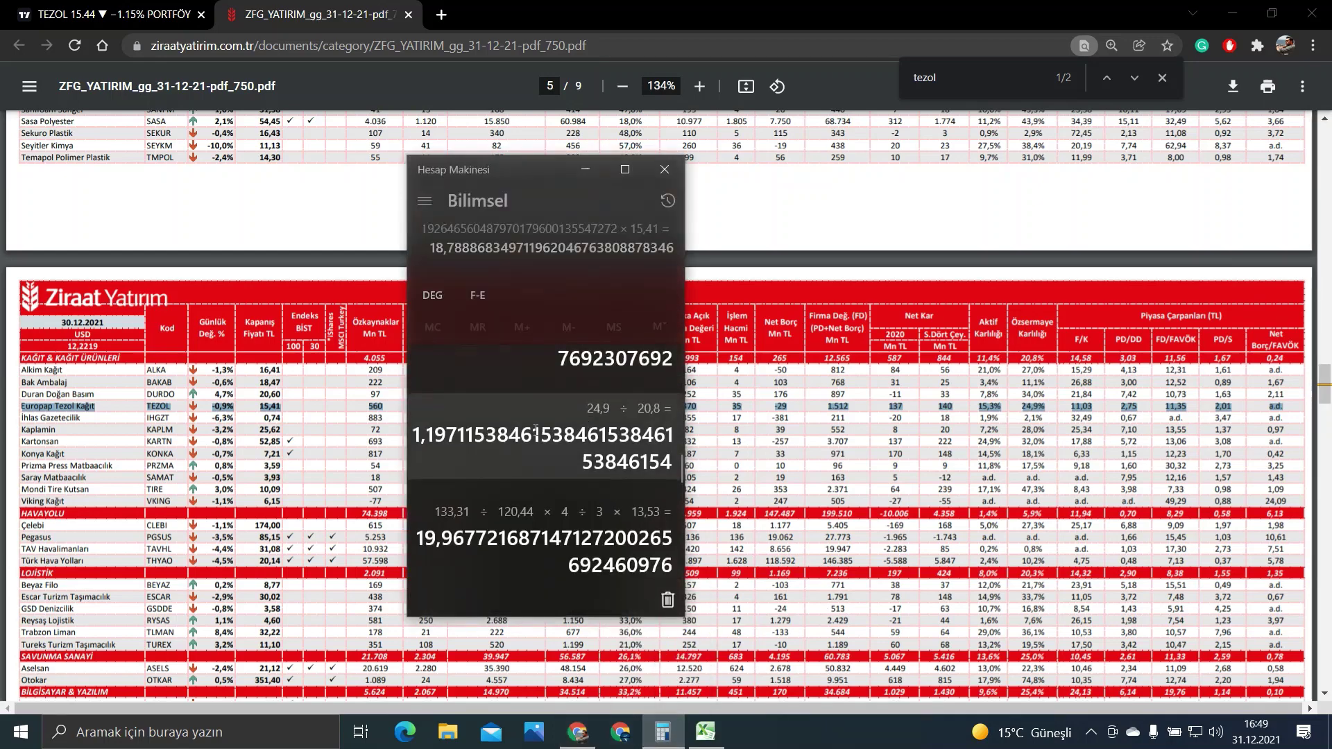
pyautogui.click(566, 393)
pyautogui.click(651, 496)
pyautogui.write('1,')
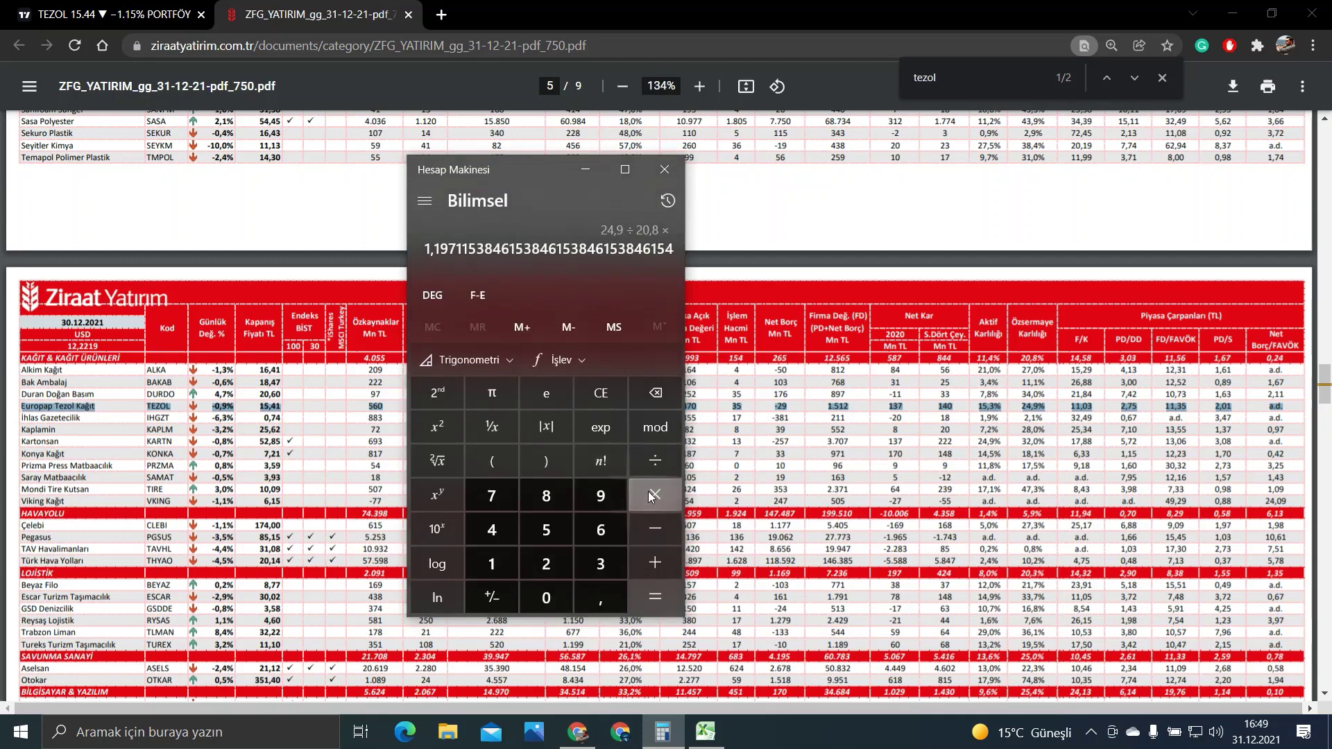
pyautogui.write('67')
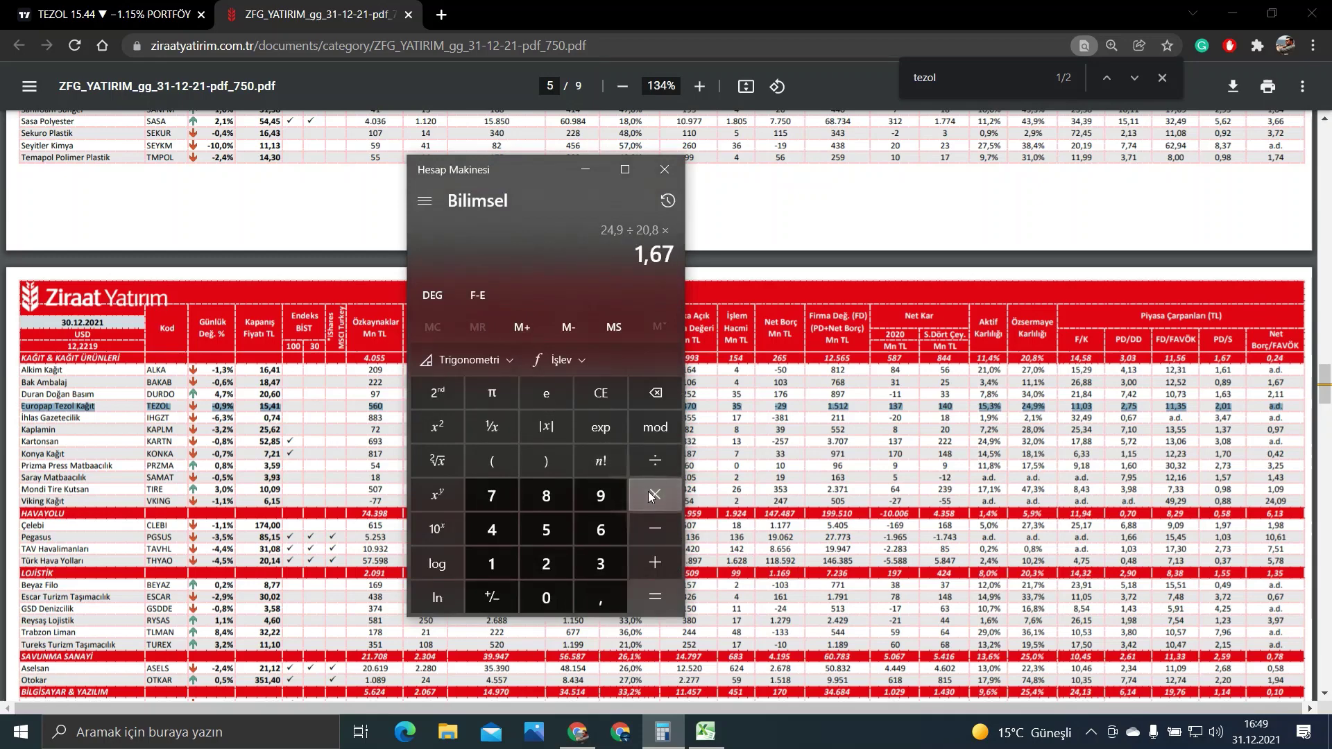
pyautogui.press('Return')
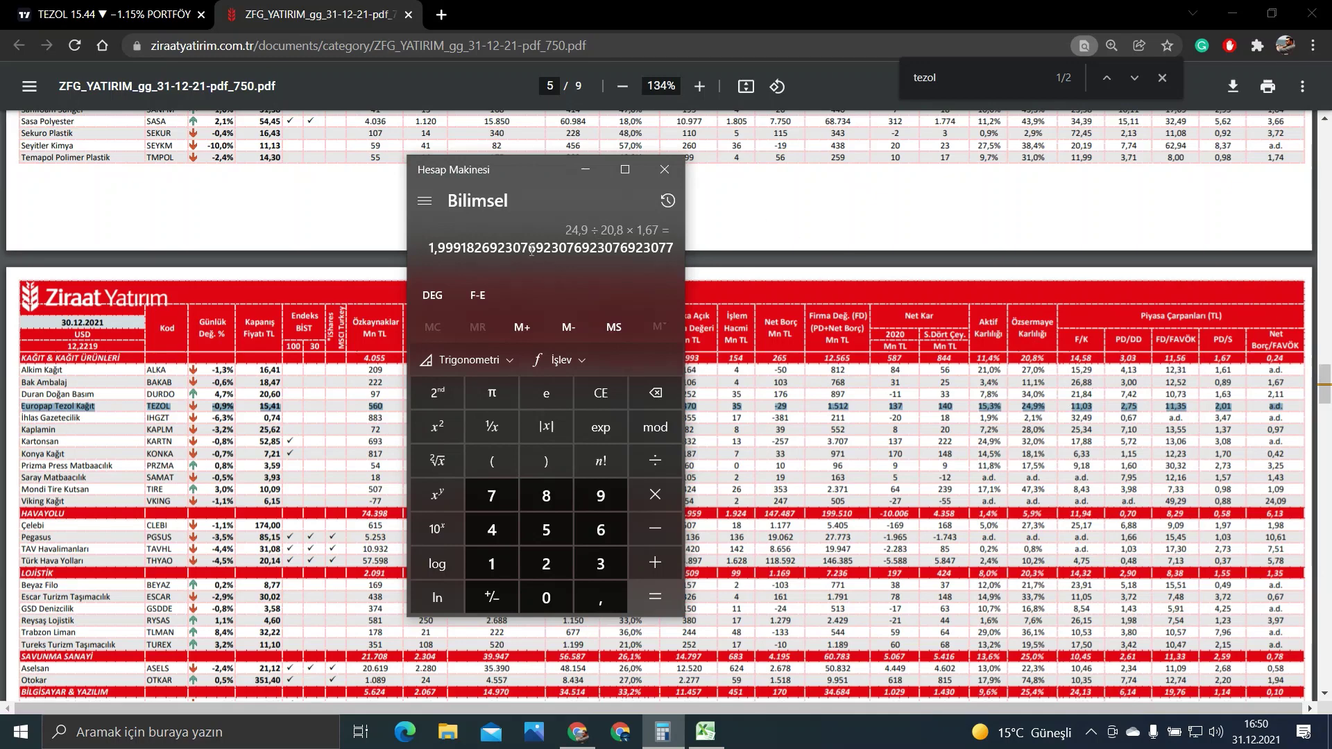
# Clear and minimize the calculator, then return to the Excel valuation spreadsheet.
pyautogui.click(601, 393)
pyautogui.click(586, 168)
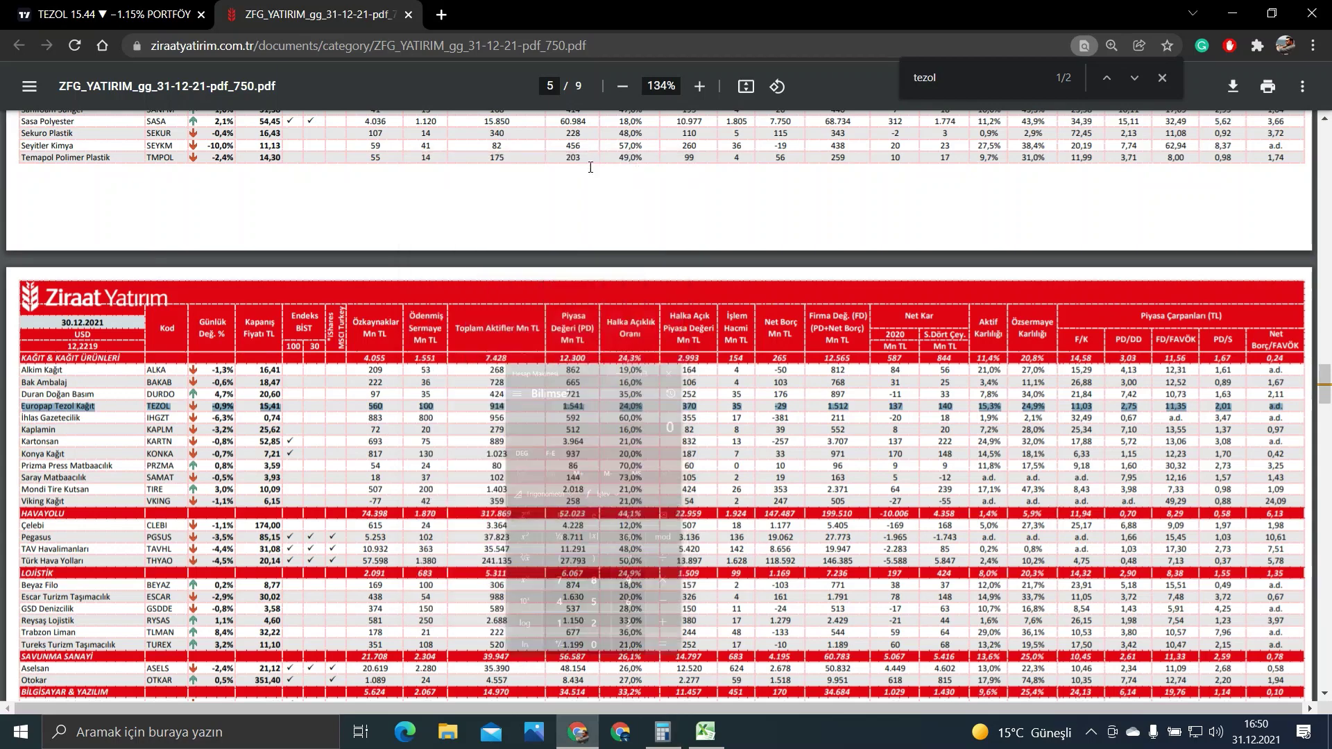
pyautogui.click(705, 735)
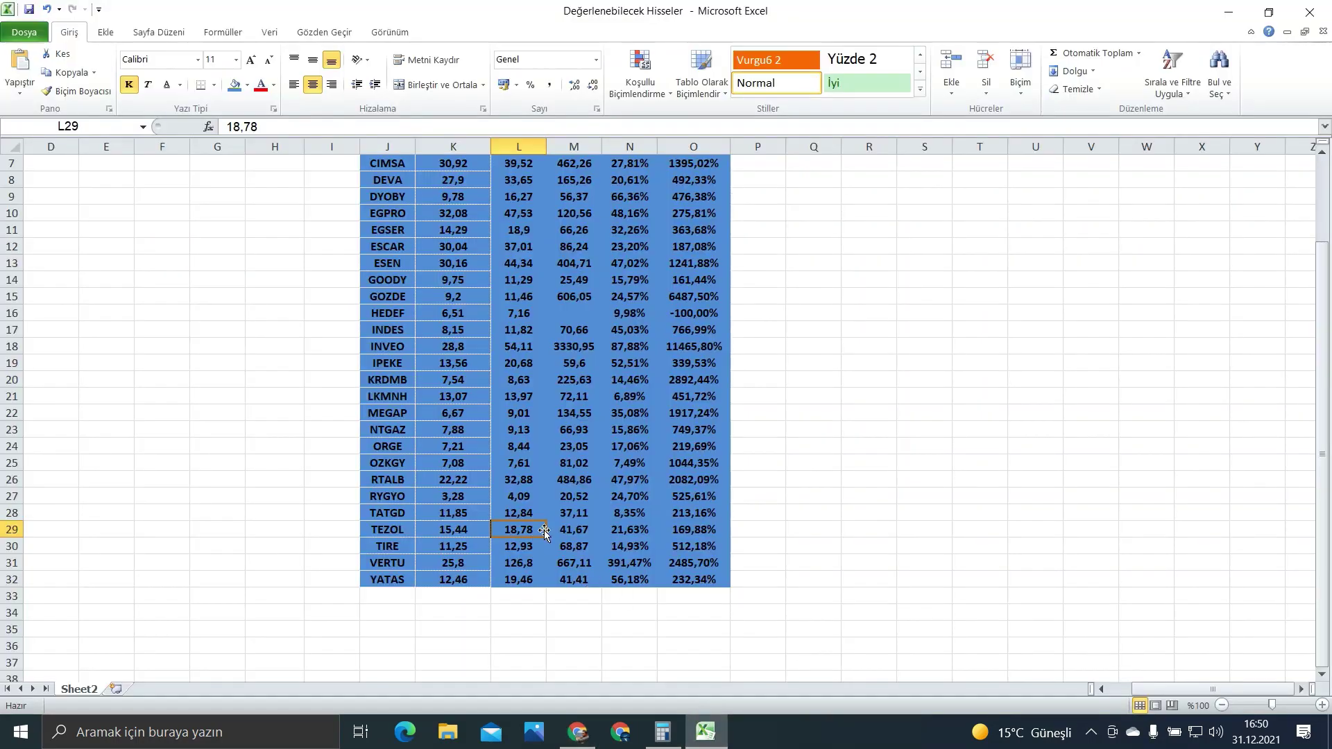
# Check TEZOL's values in cells M29 and L29, then bring up the Ziraat Yatırım PDF.
pyautogui.click(573, 529)
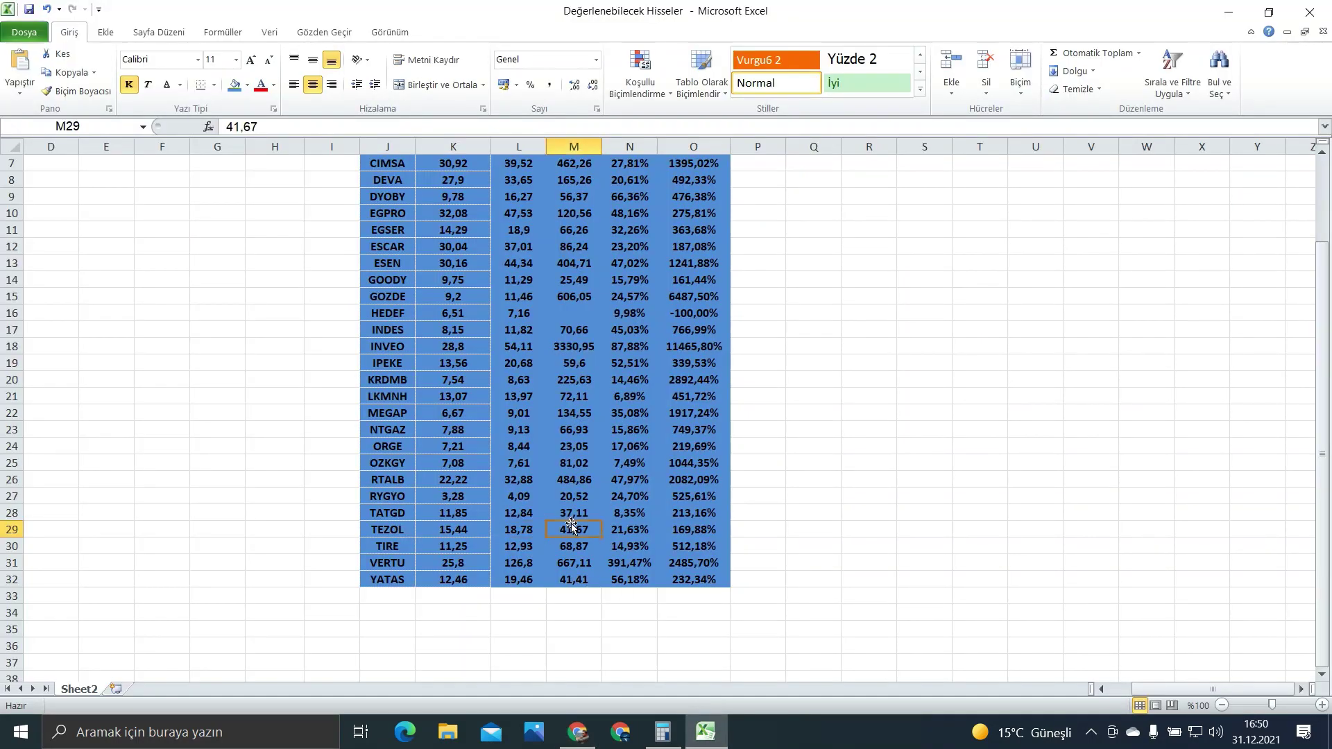
pyautogui.click(519, 528)
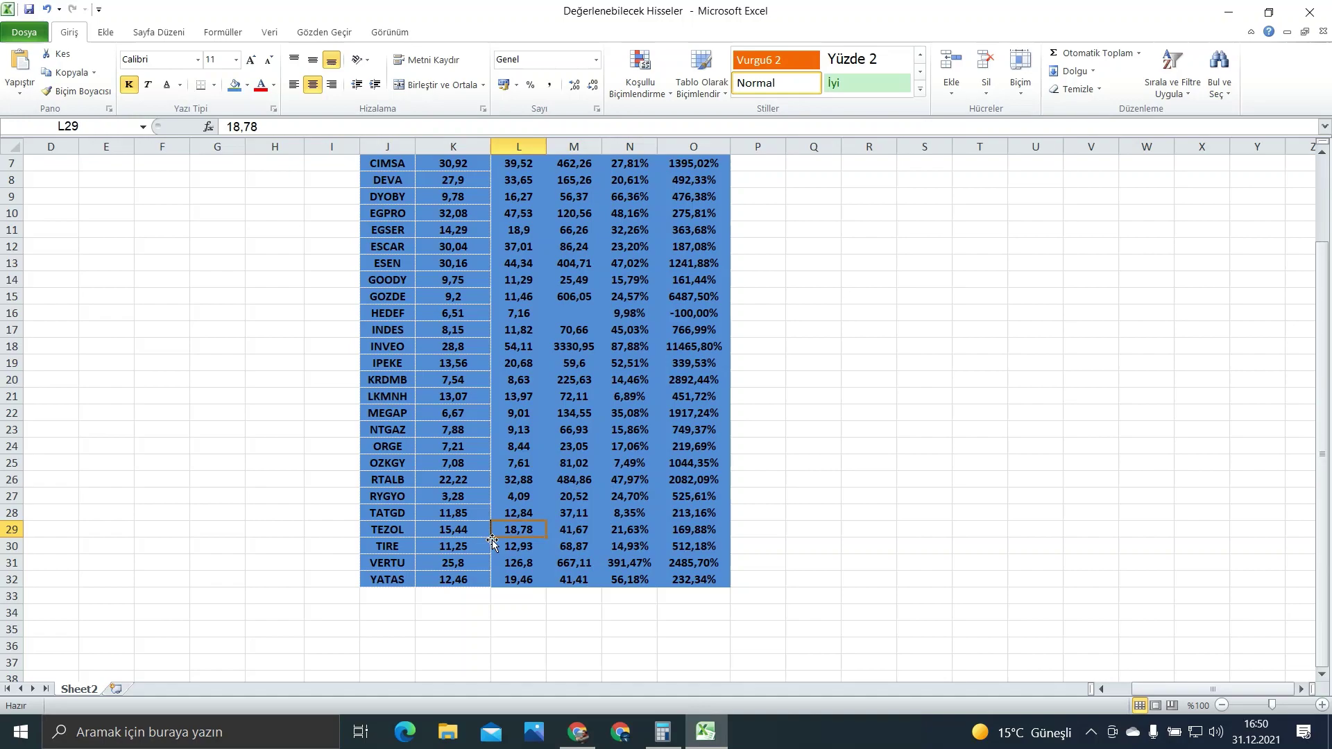
pyautogui.click(578, 732)
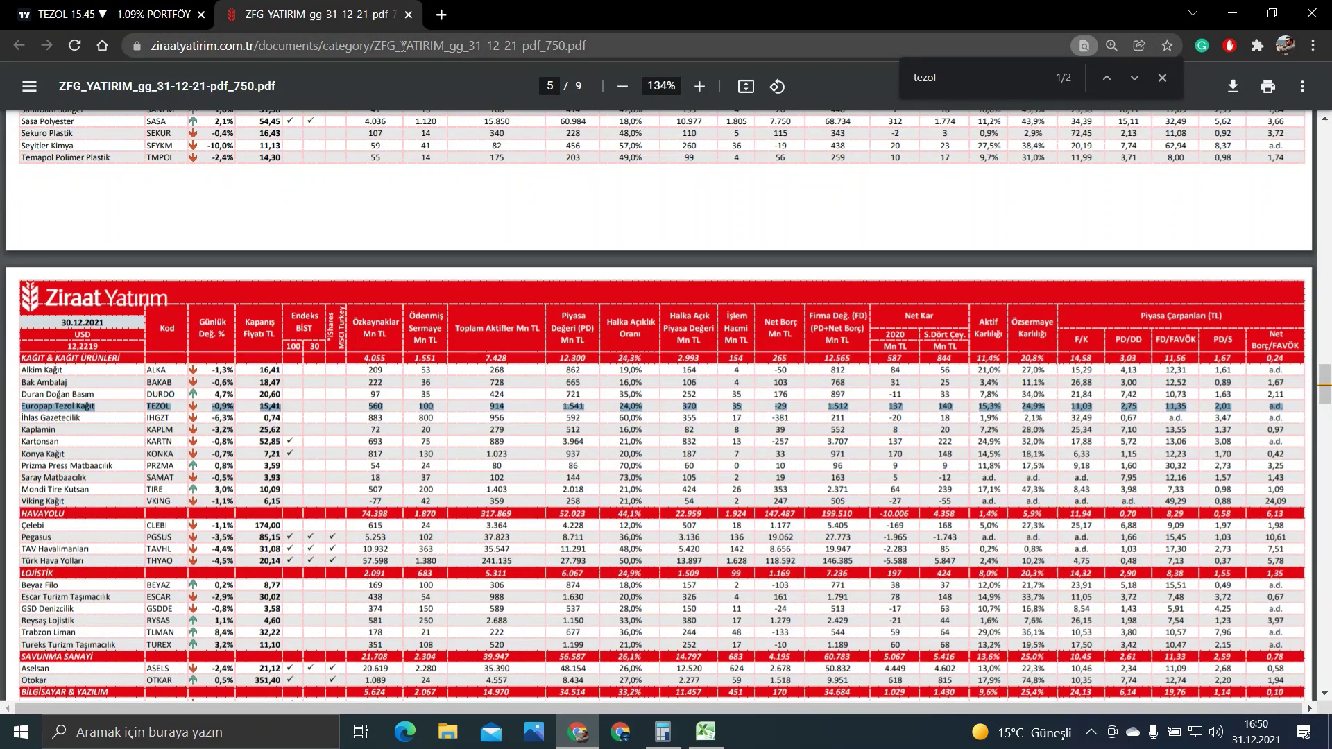
# Back on the TEZOL chart, draw a yellow rectangle zone spanning about 14.70 to 15.22.
pyautogui.click(409, 15)
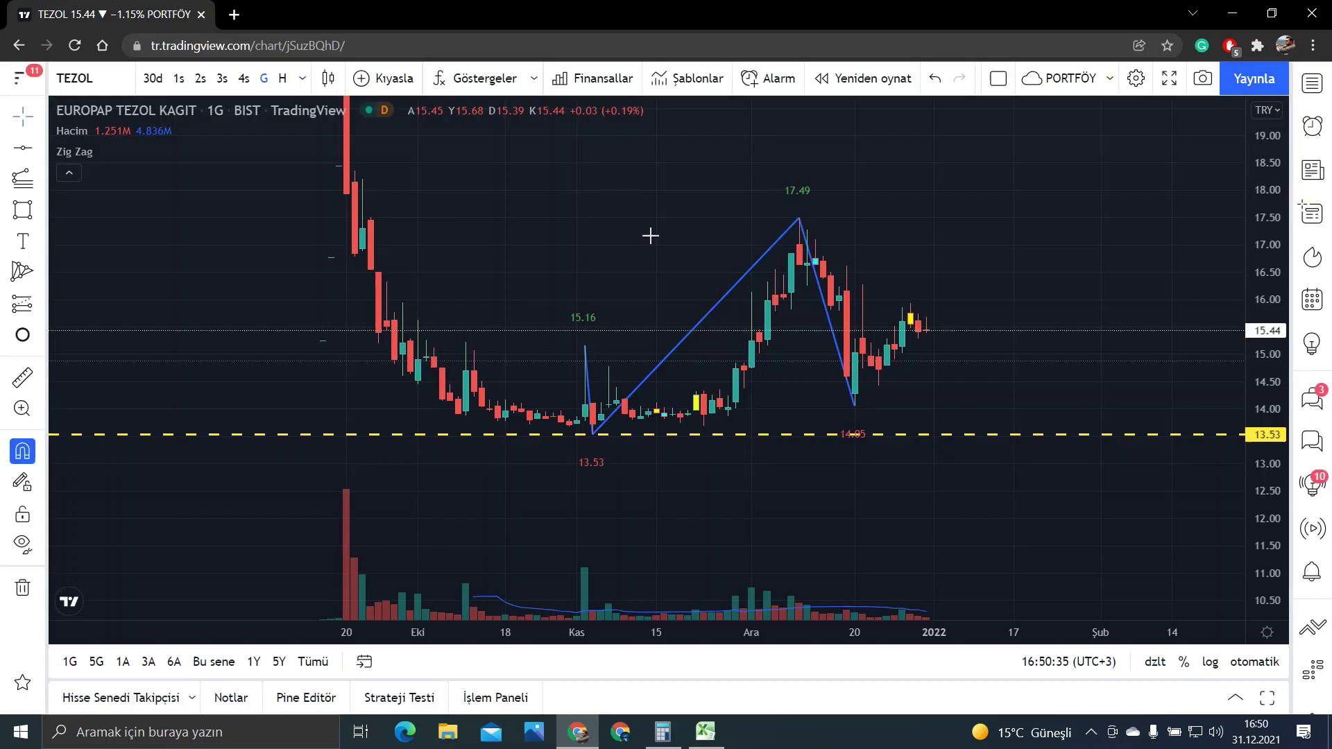
pyautogui.scroll(-2, 967, 261)
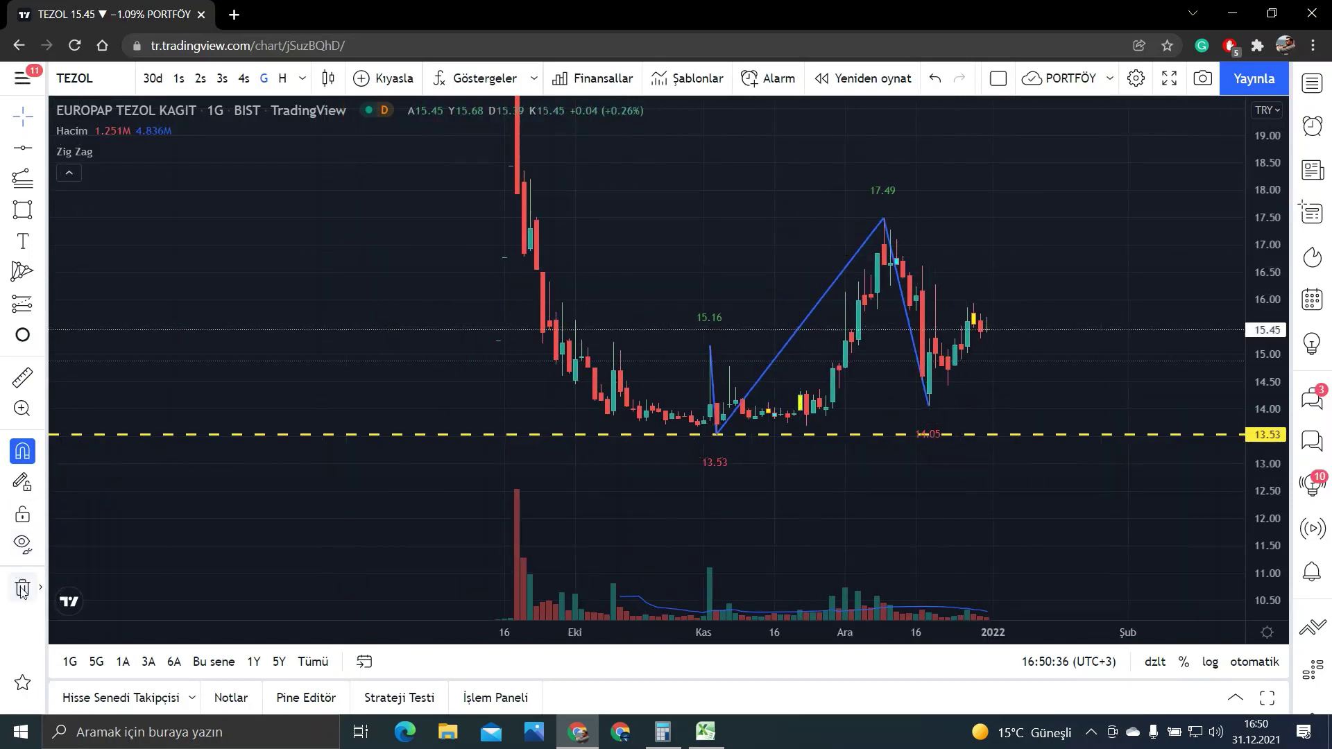
pyautogui.scroll(1, 565, 498)
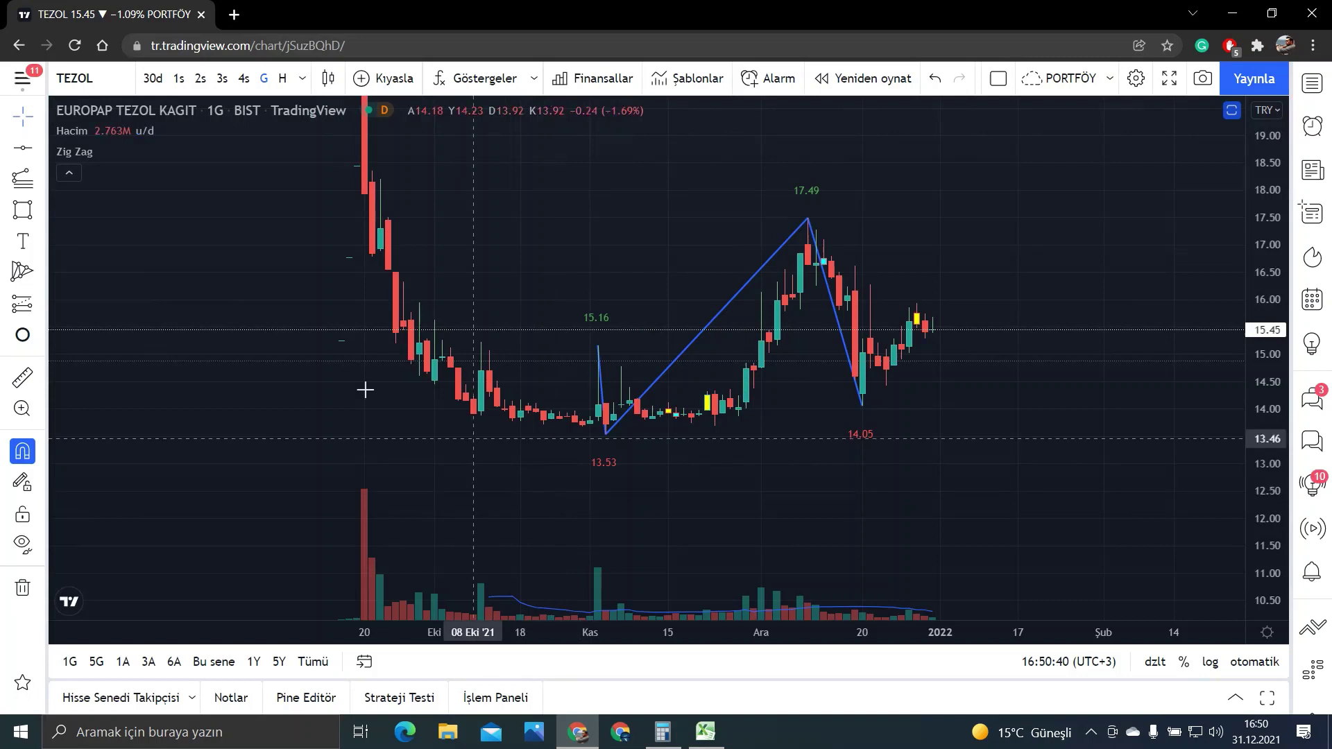
pyautogui.click(22, 212)
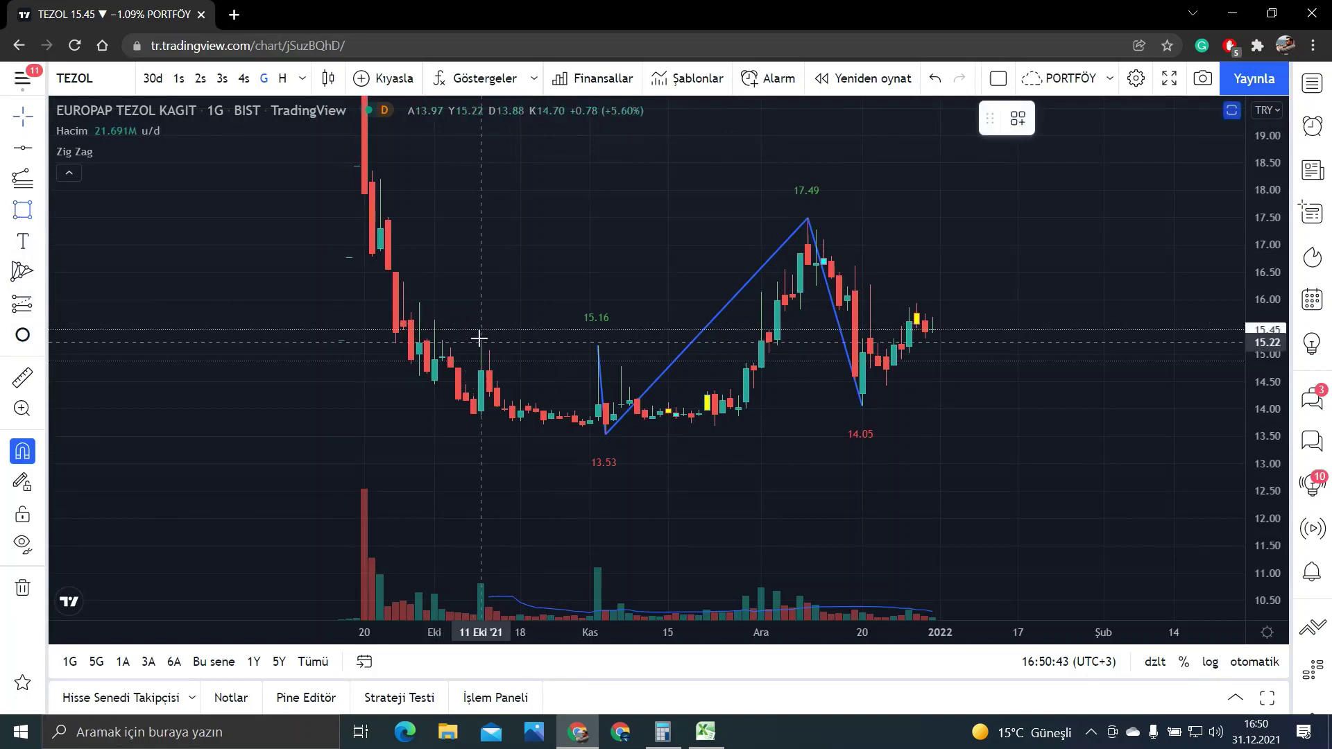
pyautogui.moveTo(482, 369); pyautogui.dragTo(598, 345)
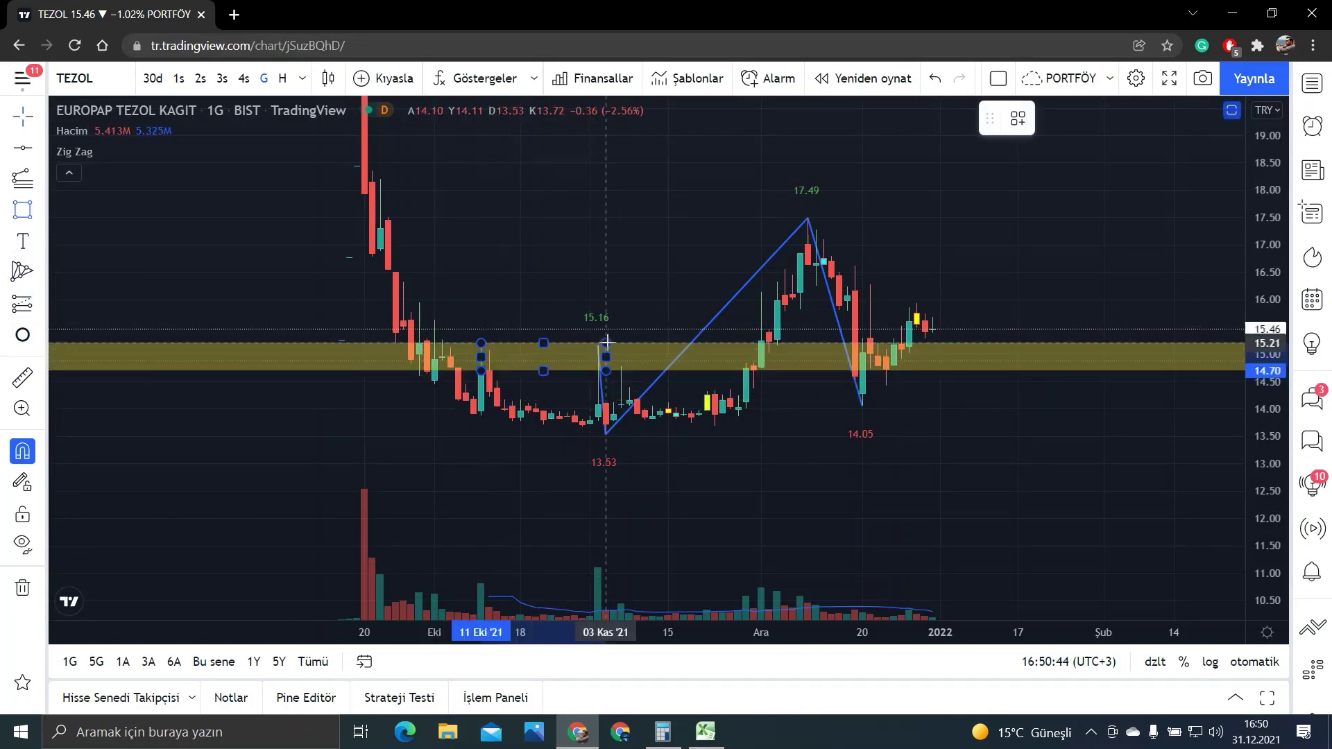
pyautogui.click(629, 292)
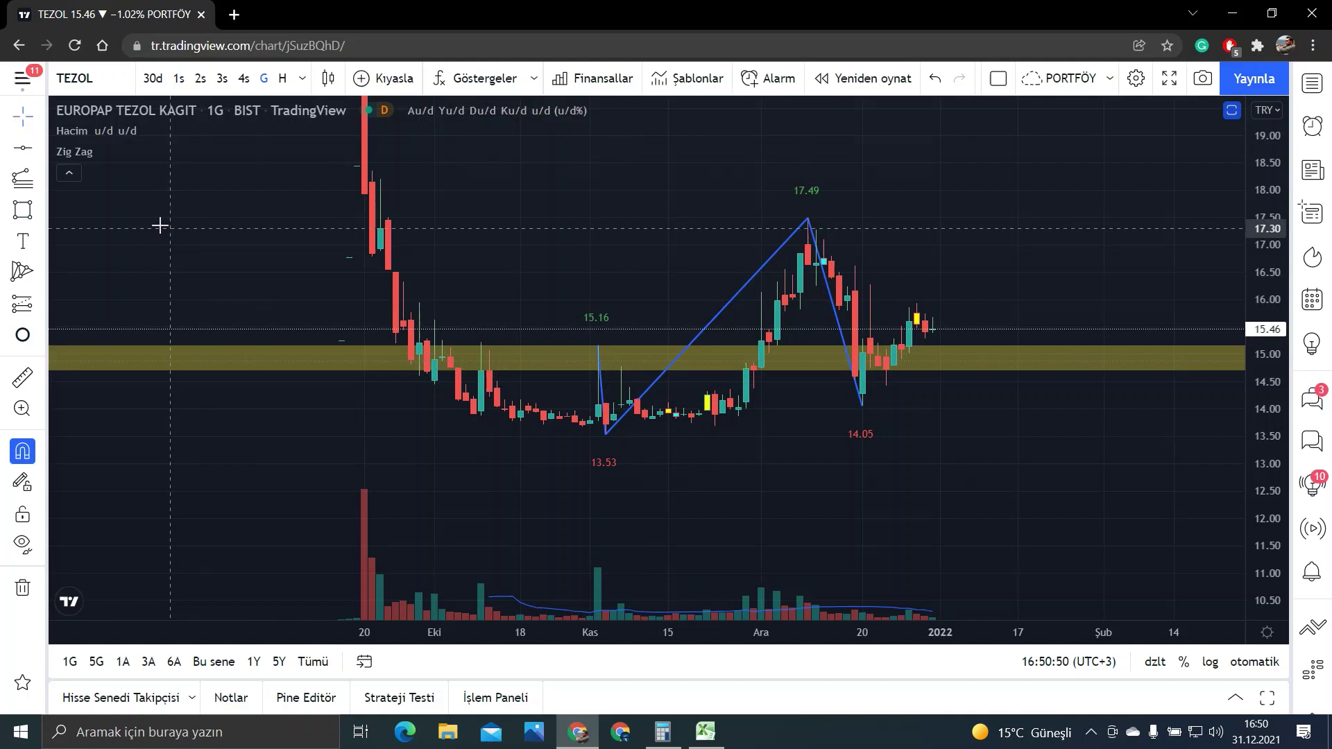
# Add dashed horizontal lines along the zone's top edge at 15.22 and bottom edge at 14.70.
pyautogui.click(32, 151)
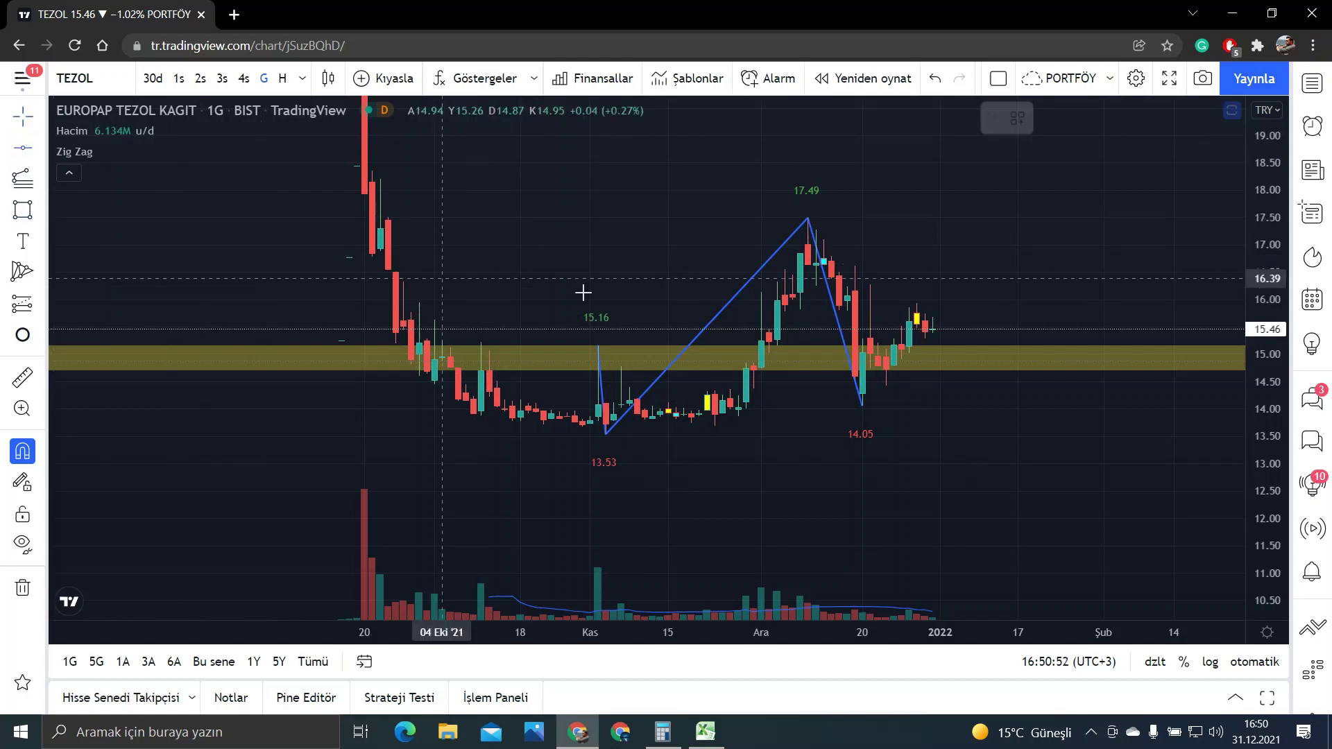
pyautogui.click(604, 331)
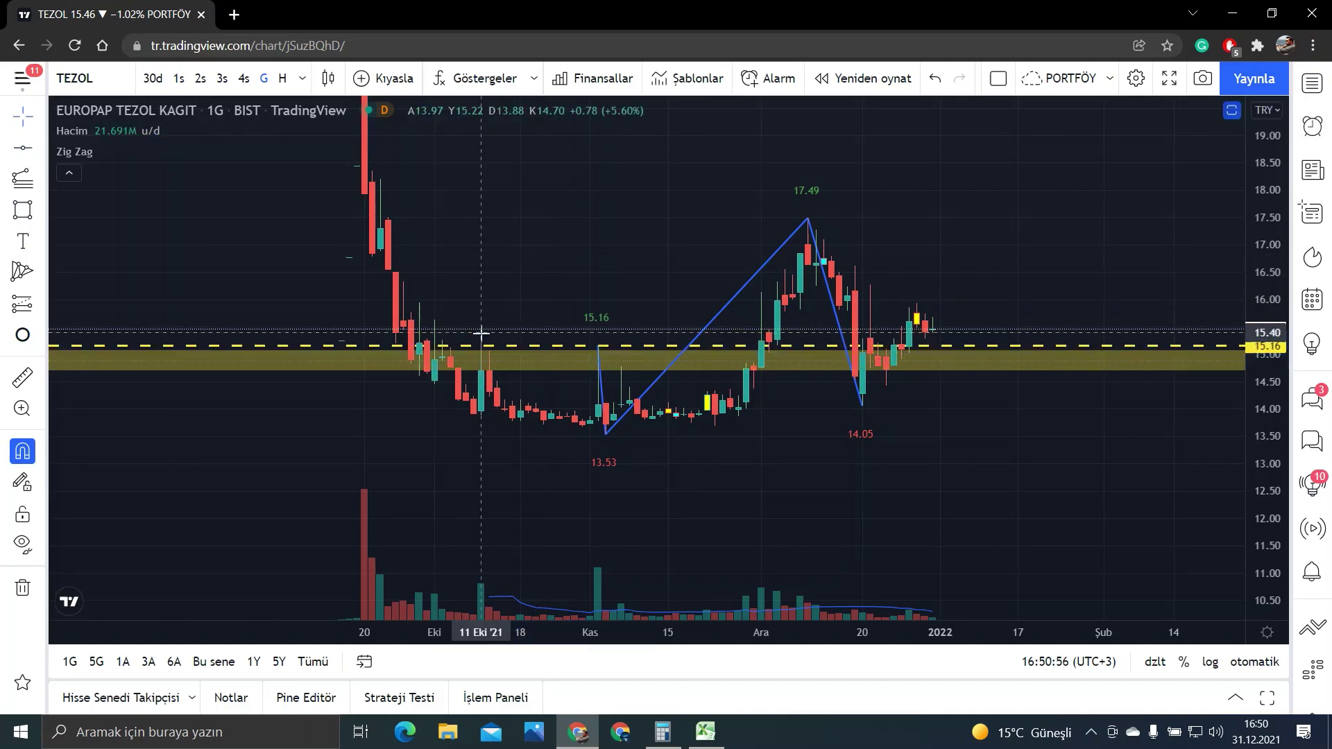
pyautogui.moveTo(482, 336)
pyautogui.mouseDown()
pyautogui.moveTo(502, 369)
pyautogui.moveTo(494, 346)
pyautogui.mouseUp()
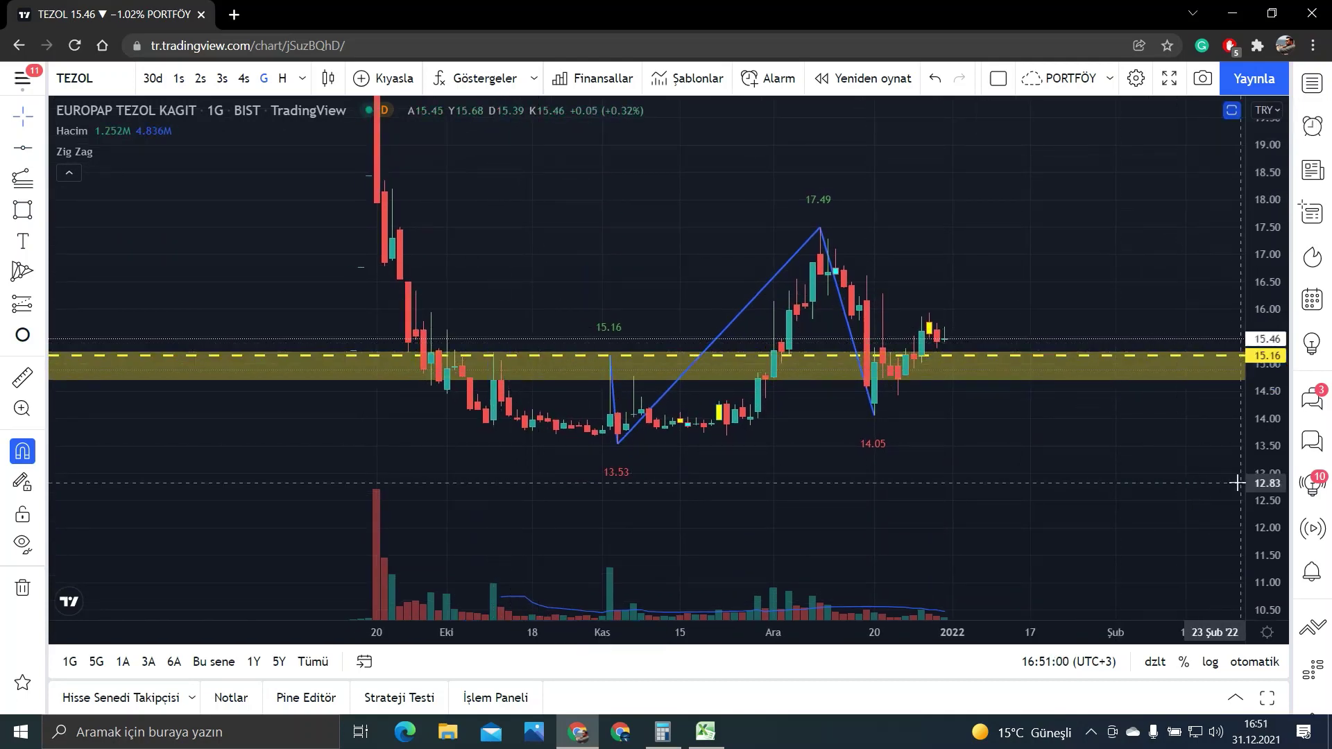
pyautogui.moveTo(1124, 462)
pyautogui.mouseDown()
pyautogui.moveTo(811, 365)
pyautogui.moveTo(853, 587)
pyautogui.mouseUp()
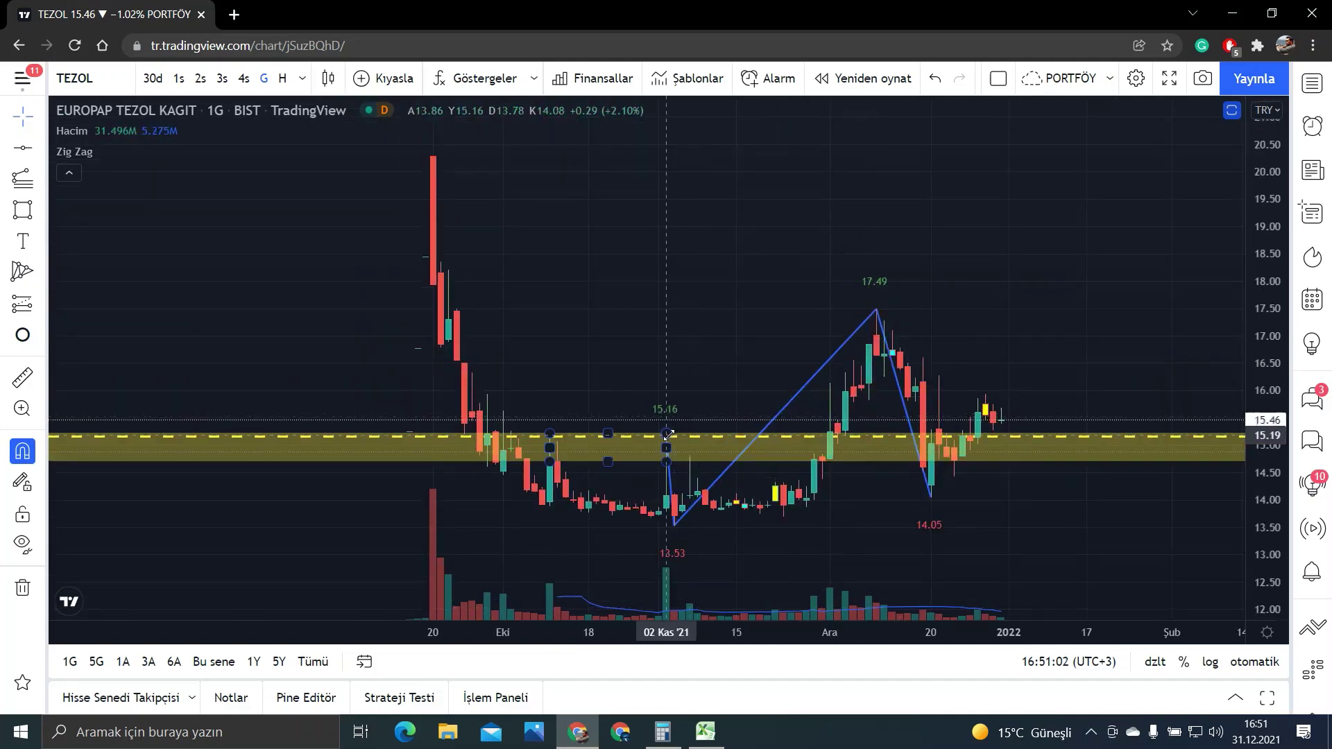
pyautogui.moveTo(629, 444); pyautogui.dragTo(549, 430)
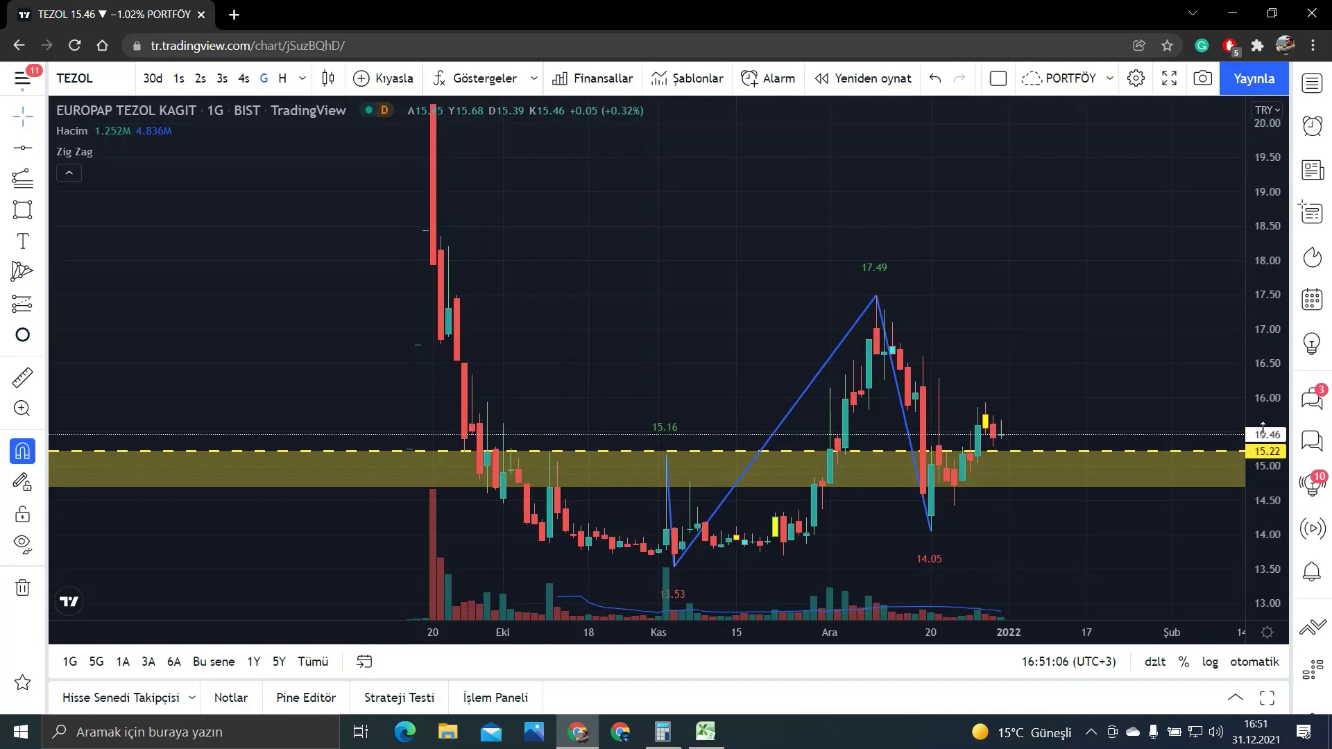
pyautogui.moveTo(1105, 361); pyautogui.dragTo(1072, 268)
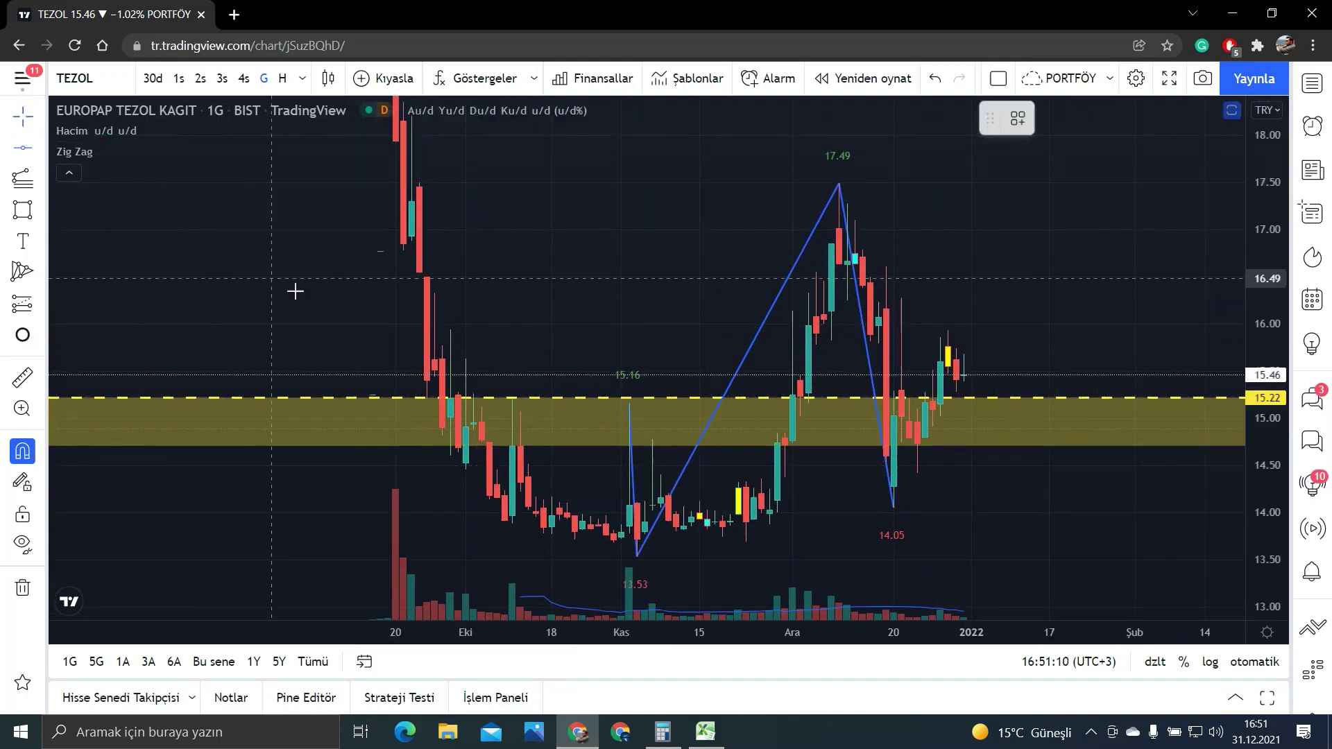
pyautogui.click(516, 445)
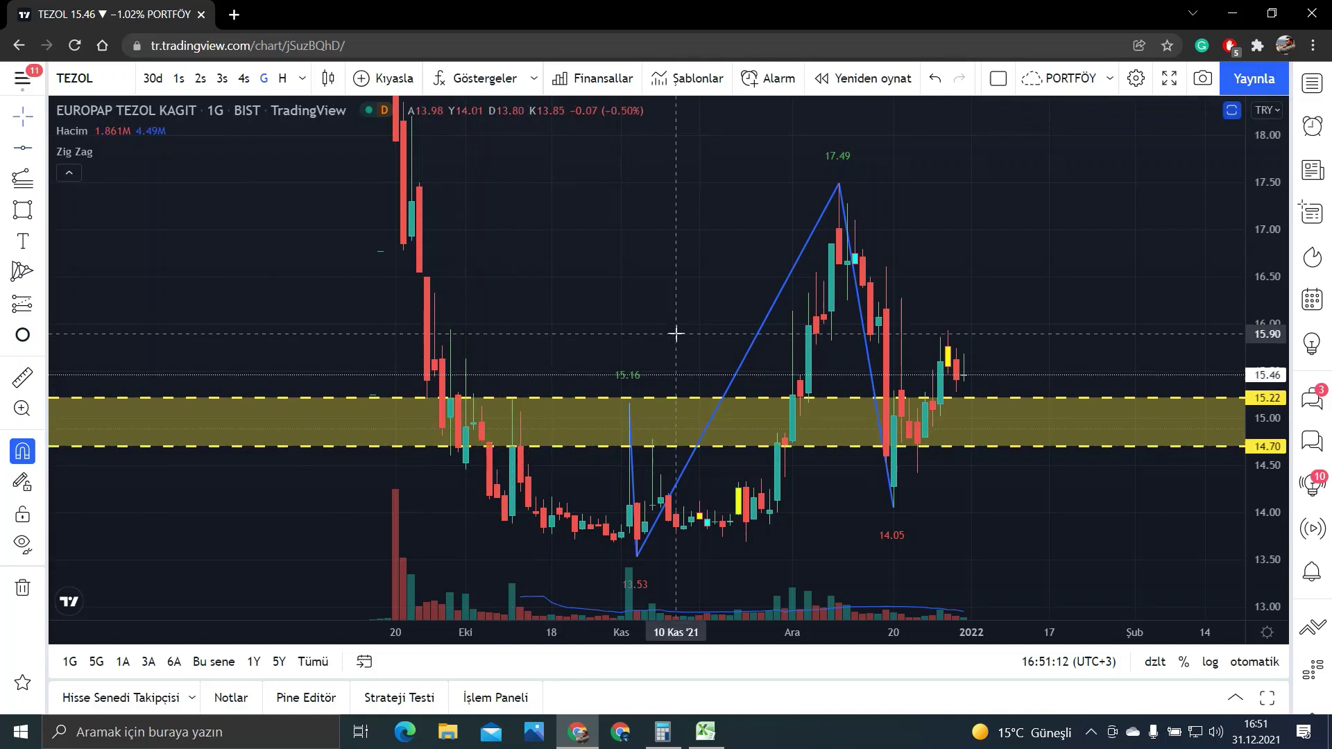
pyautogui.scroll(3, 850, 431)
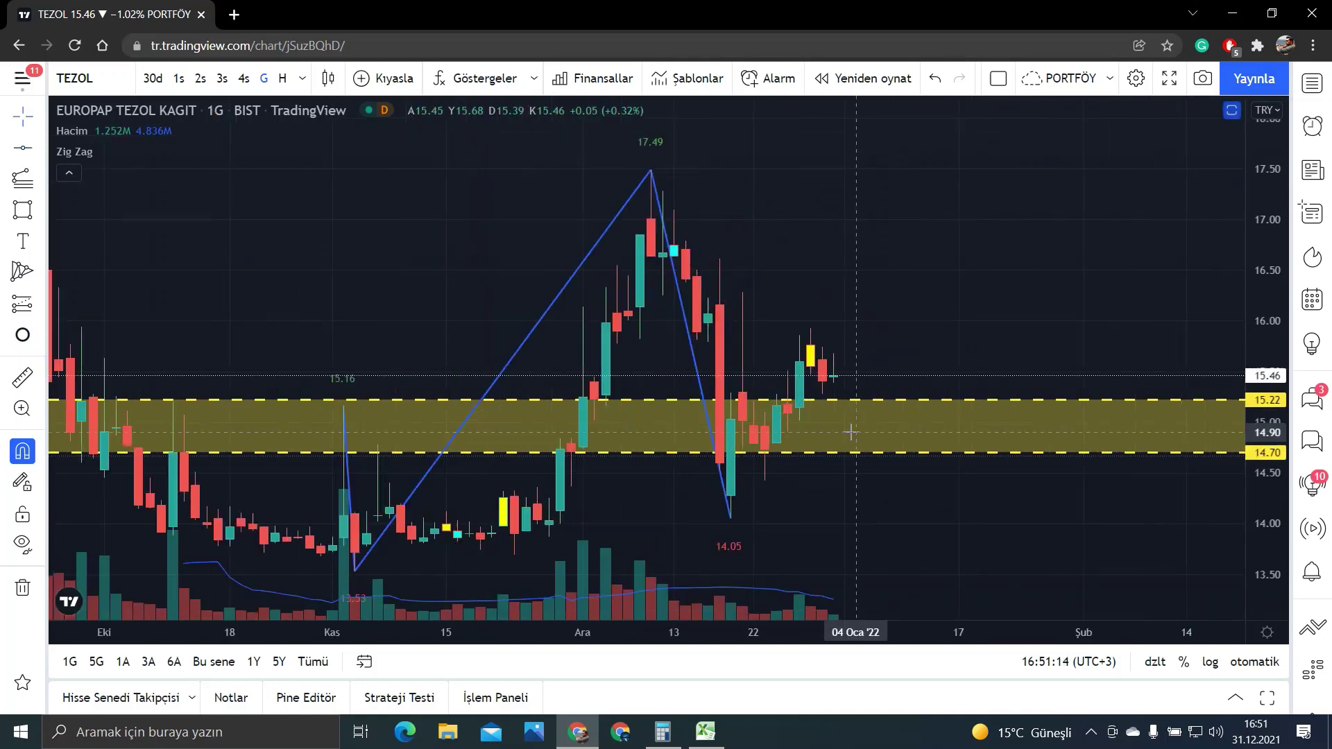
pyautogui.scroll(-1, 892, 511)
pyautogui.moveTo(892, 511); pyautogui.dragTo(854, 380)
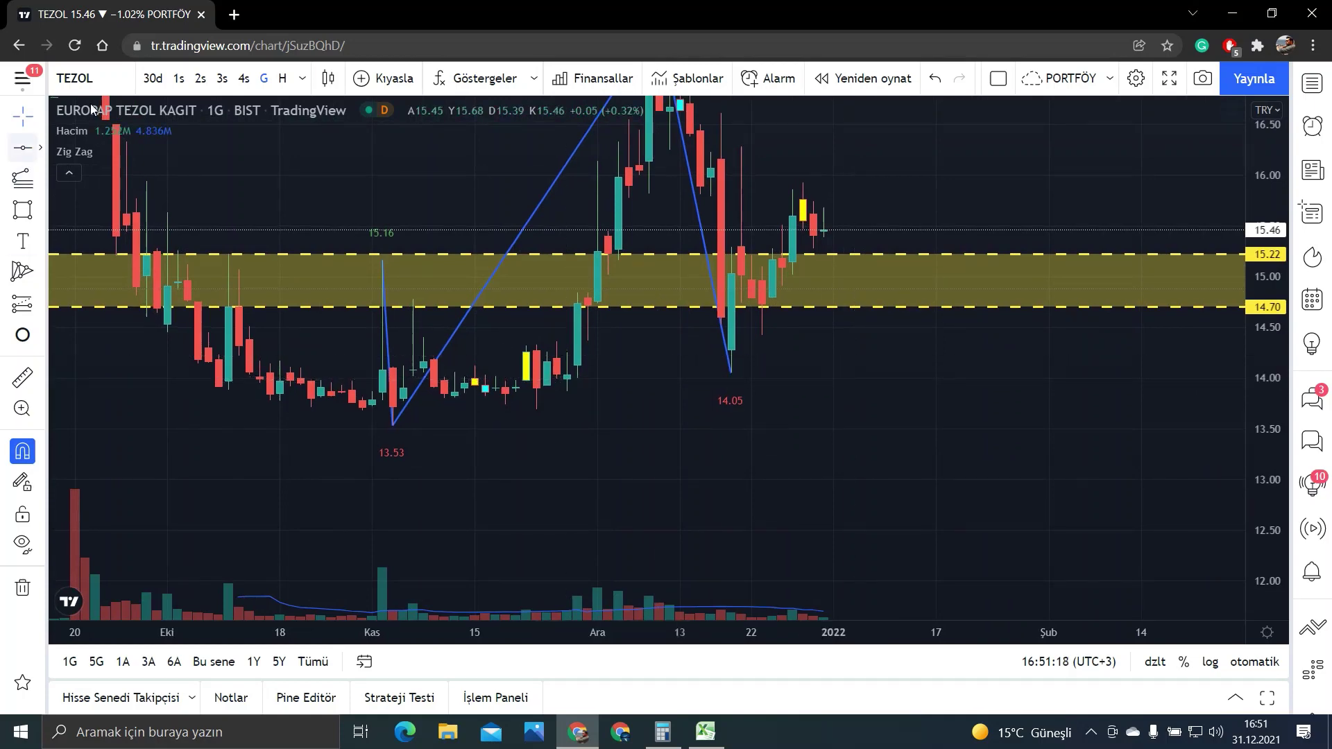
# Draw a dotted Trend Çizgisi from the 13.53 low through the 14.05 low.
pyautogui.click(40, 147)
pyautogui.click(104, 147)
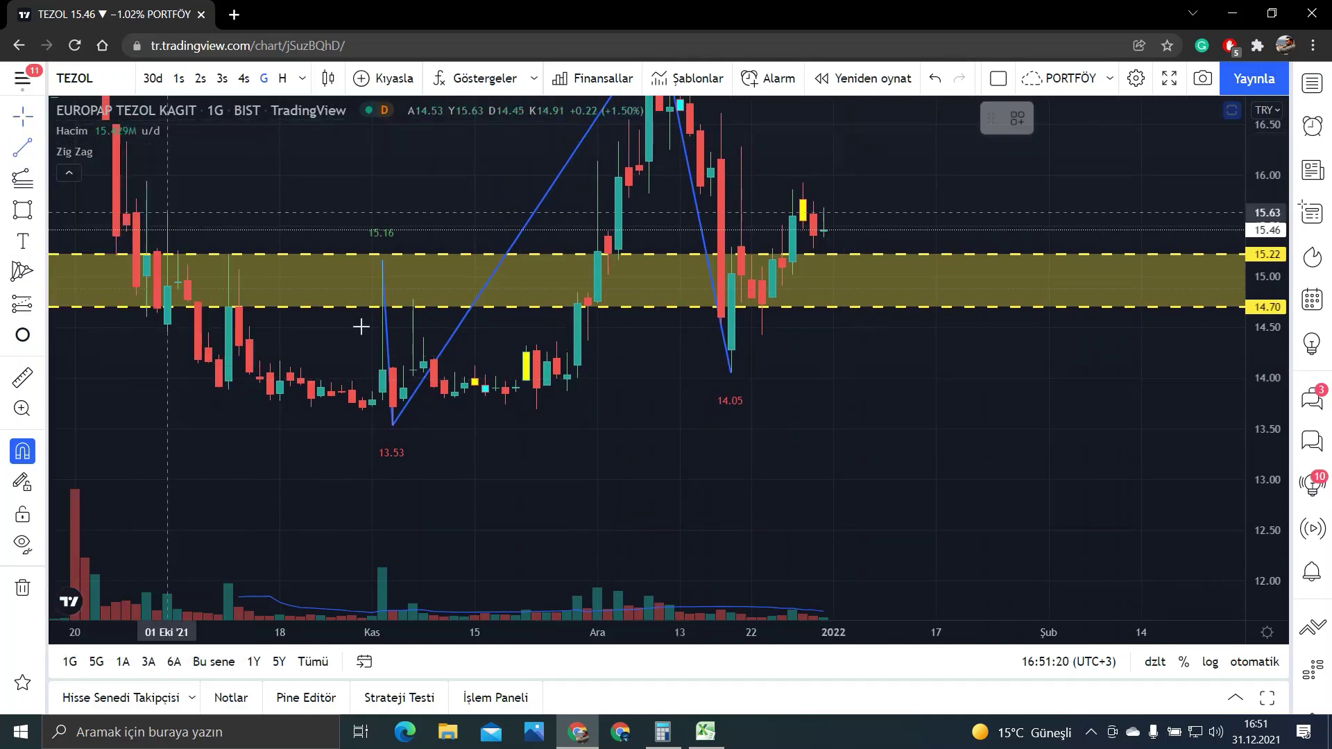
pyautogui.click(394, 425)
pyautogui.click(732, 373)
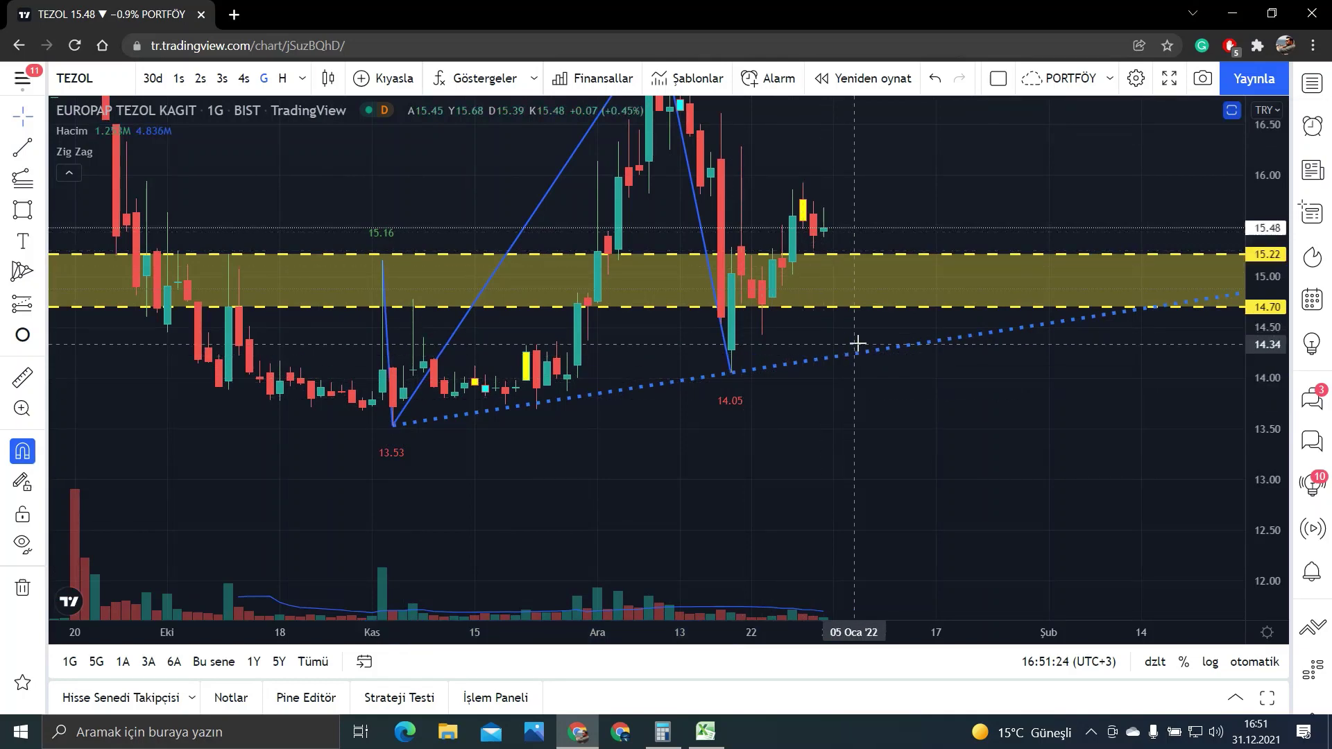
pyautogui.moveTo(925, 233); pyautogui.dragTo(848, 254)
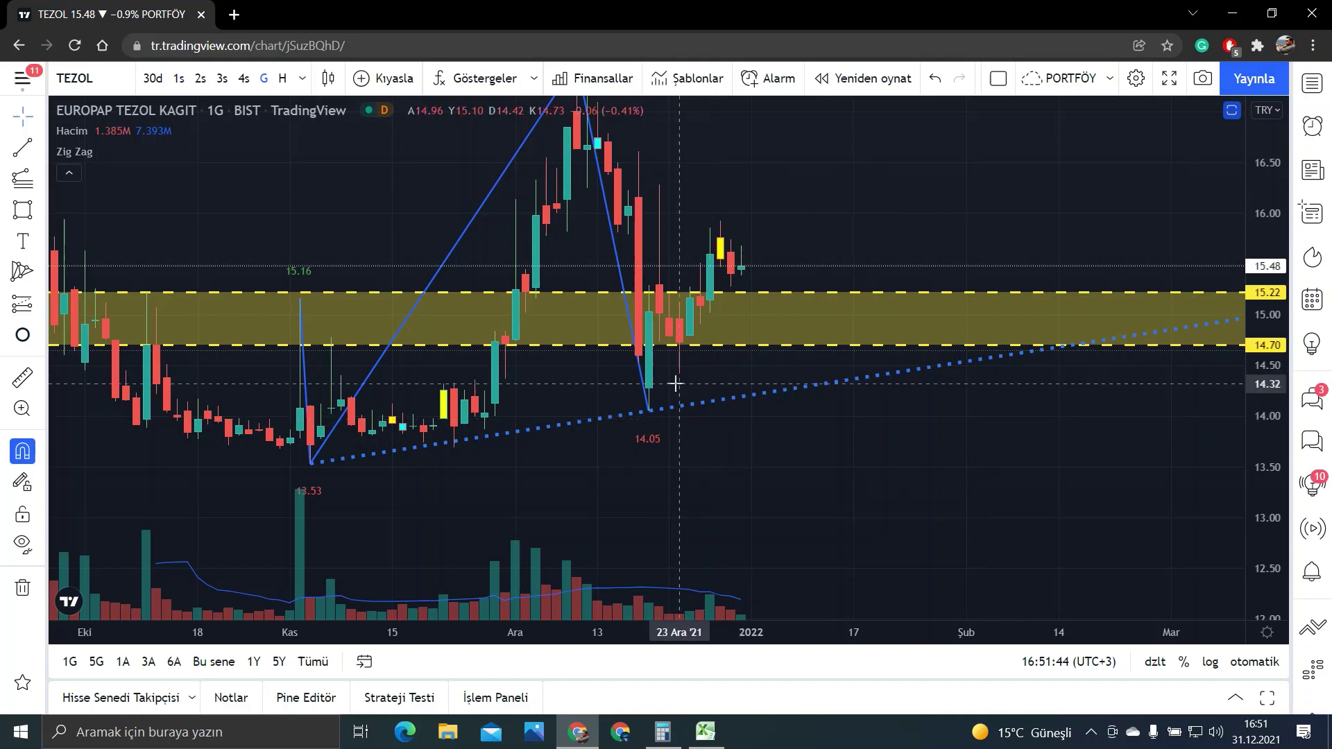
pyautogui.scroll(-1, 698, 369)
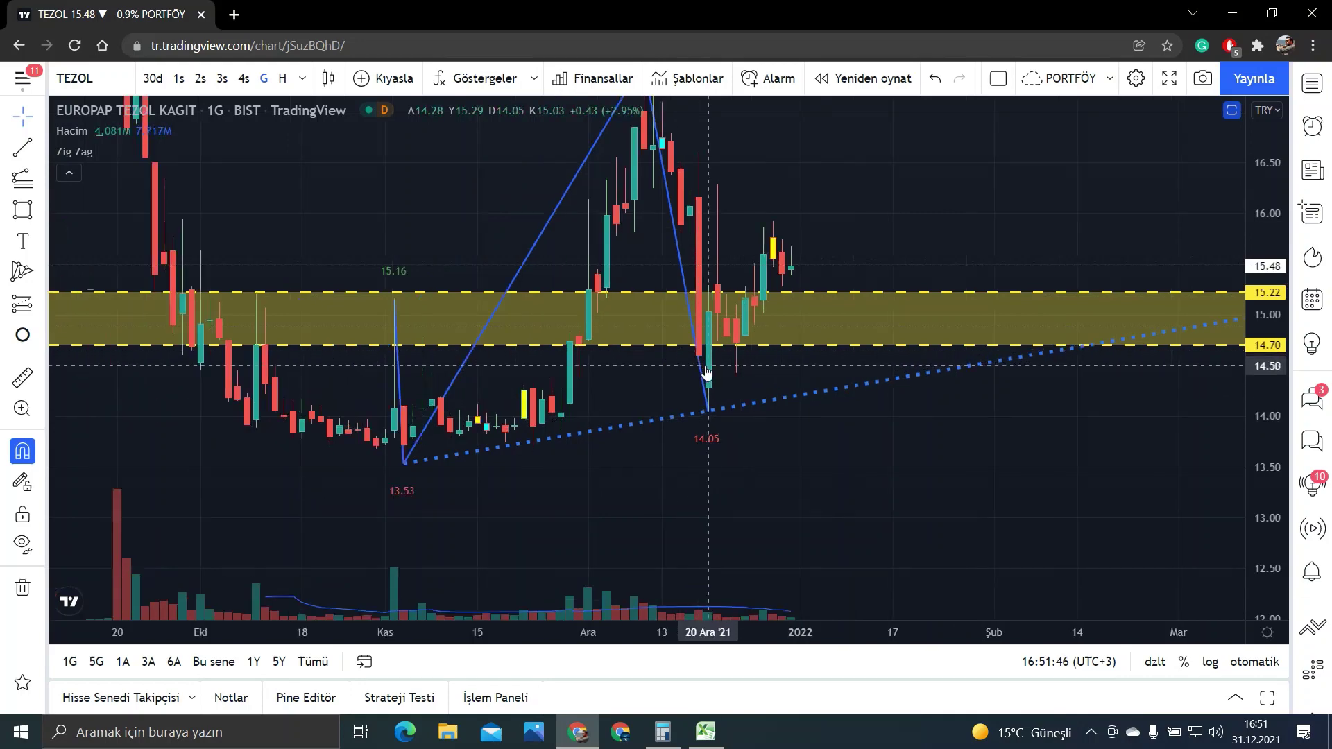
pyautogui.scroll(-2, 827, 246)
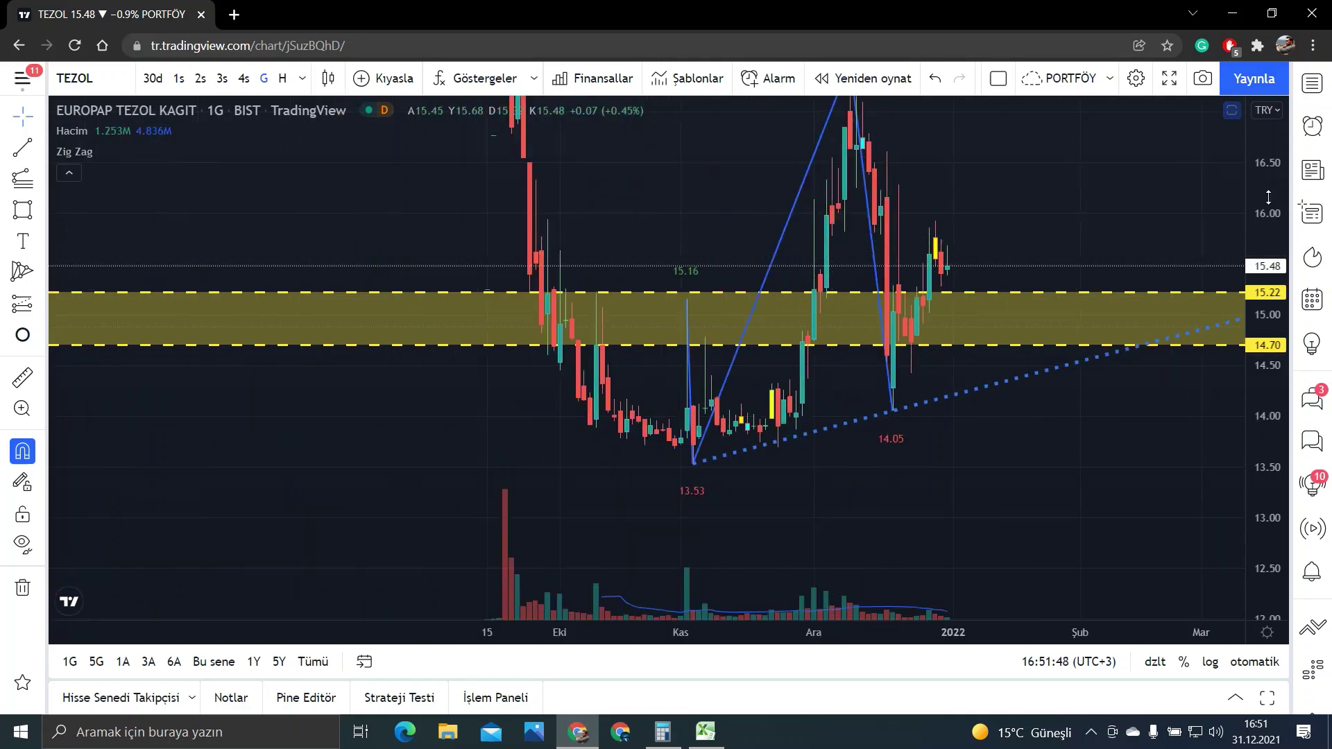
# Rescale the chart and delete every drawing with the trash icon's Remove Drawings option.
pyautogui.moveTo(1241, 421); pyautogui.dragTo(1049, 323)
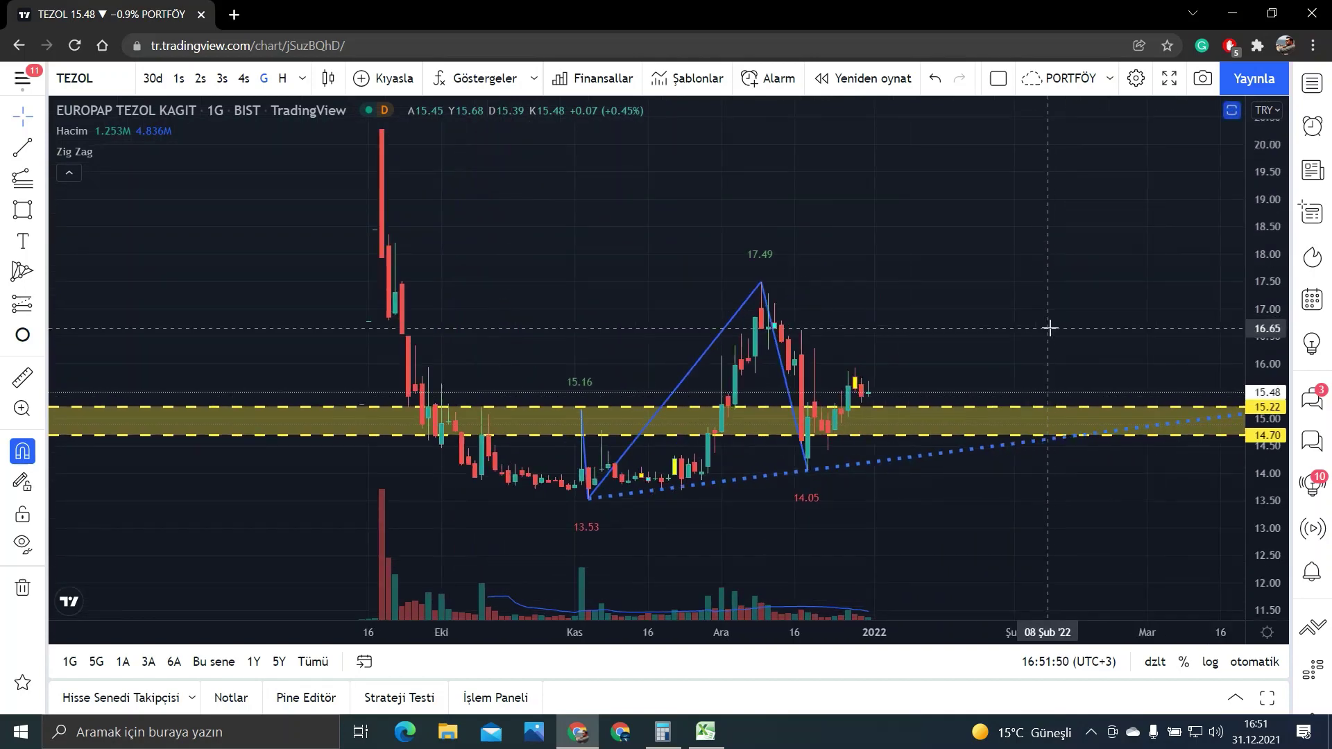
pyautogui.click(21, 589)
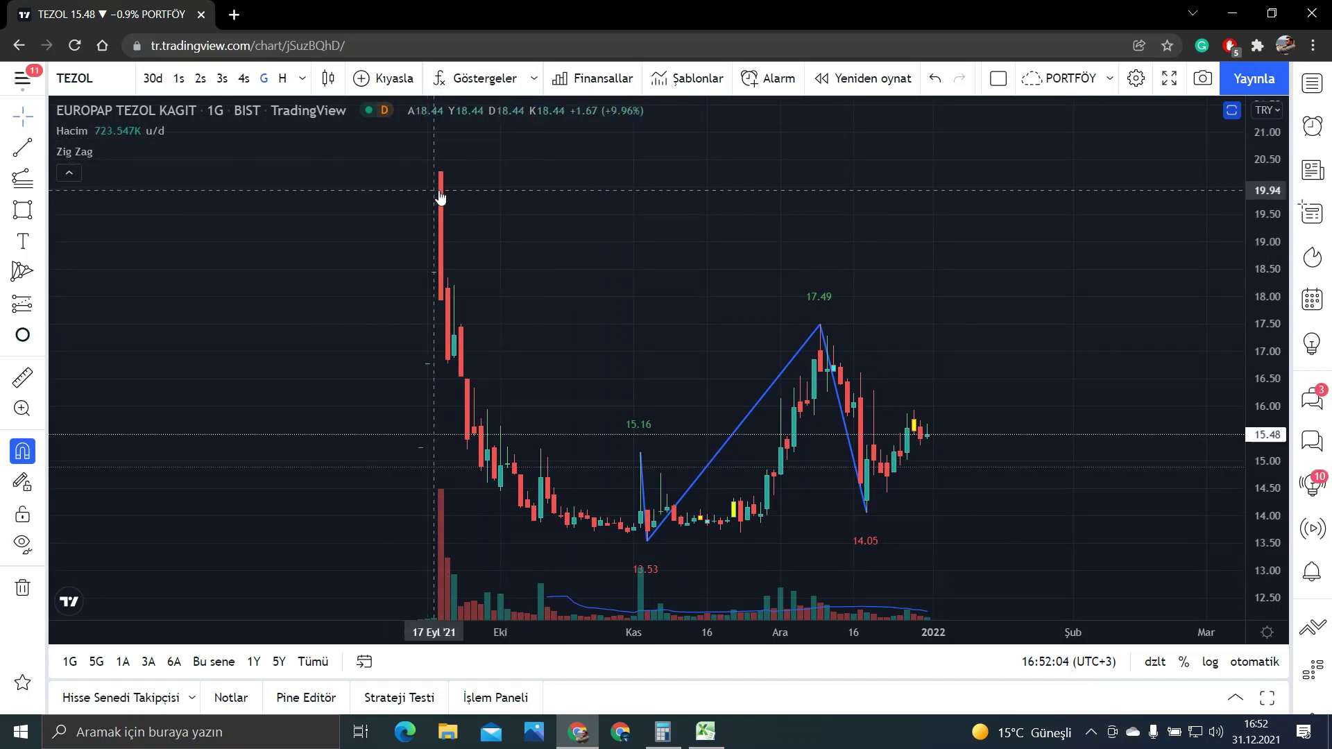
pyautogui.moveTo(708, 347)
pyautogui.mouseDown()
pyautogui.moveTo(673, 260)
pyautogui.moveTo(659, 297)
pyautogui.mouseUp()
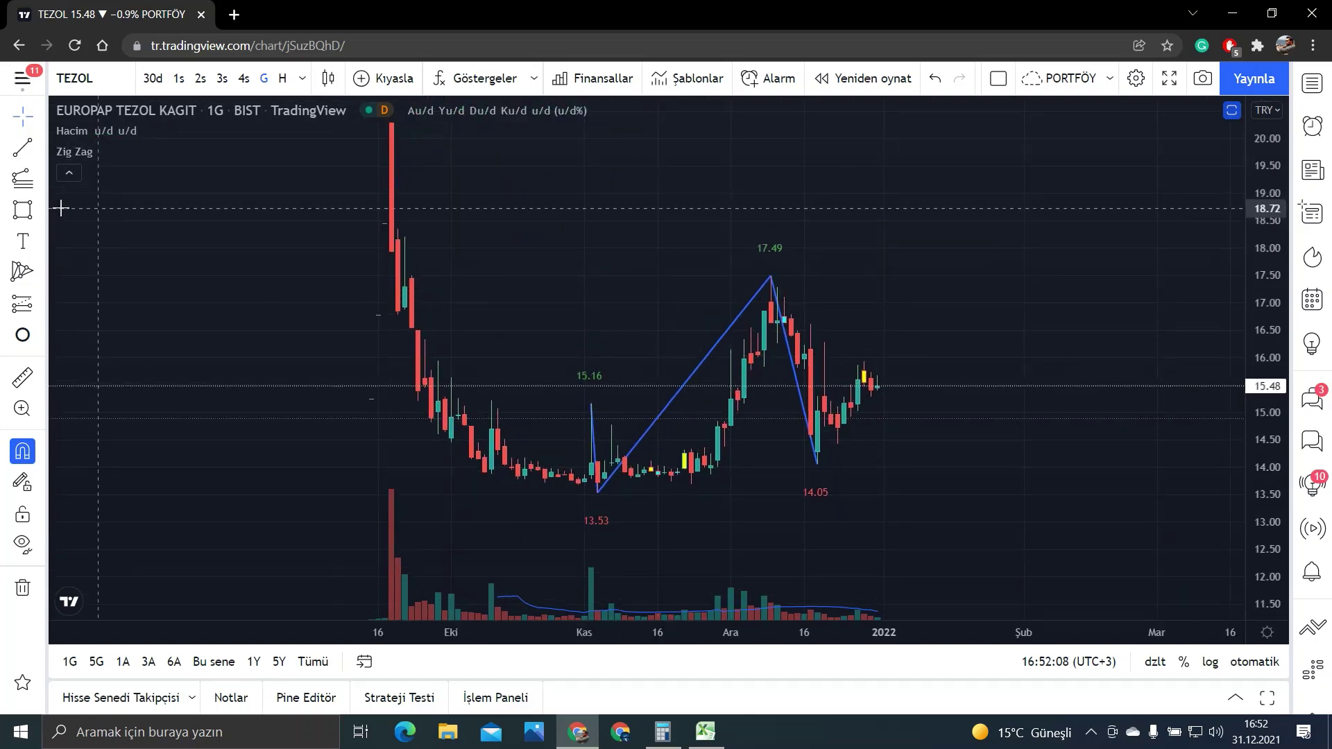
pyautogui.click(22, 178)
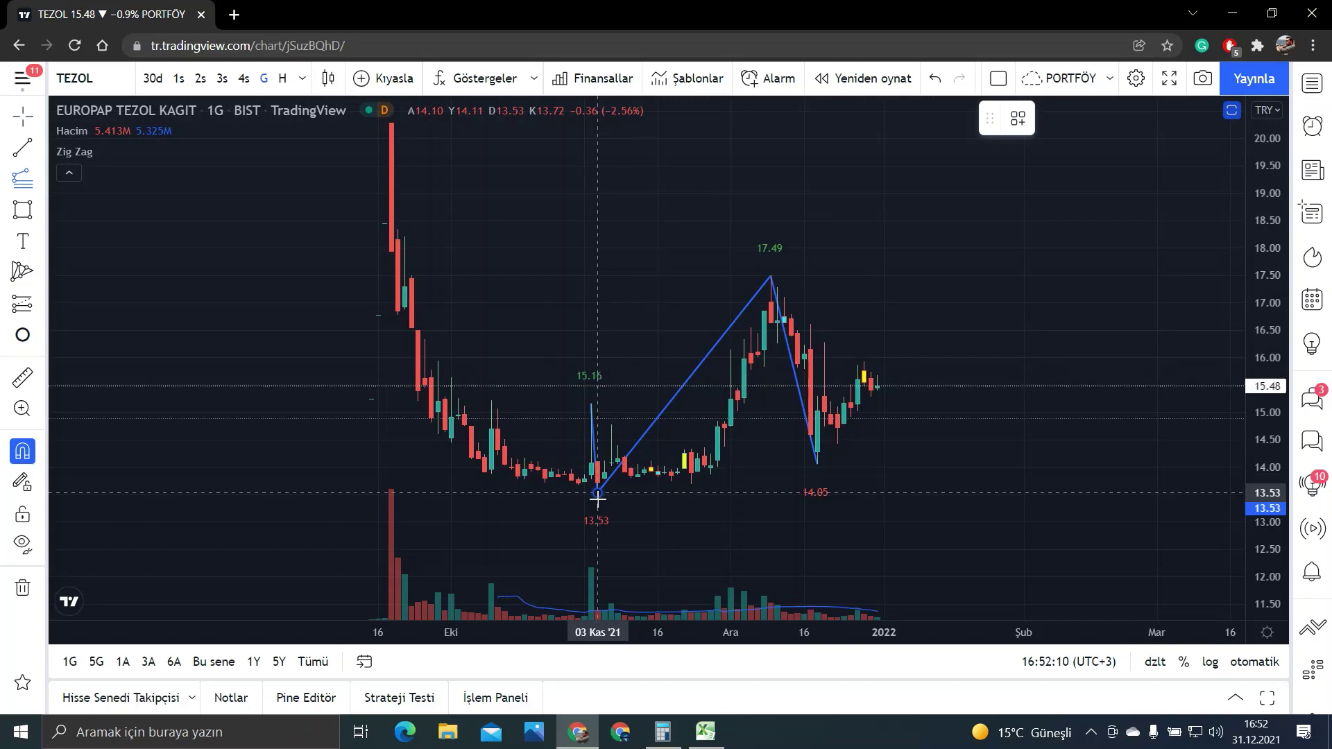
pyautogui.doubleClick(1265, 344)
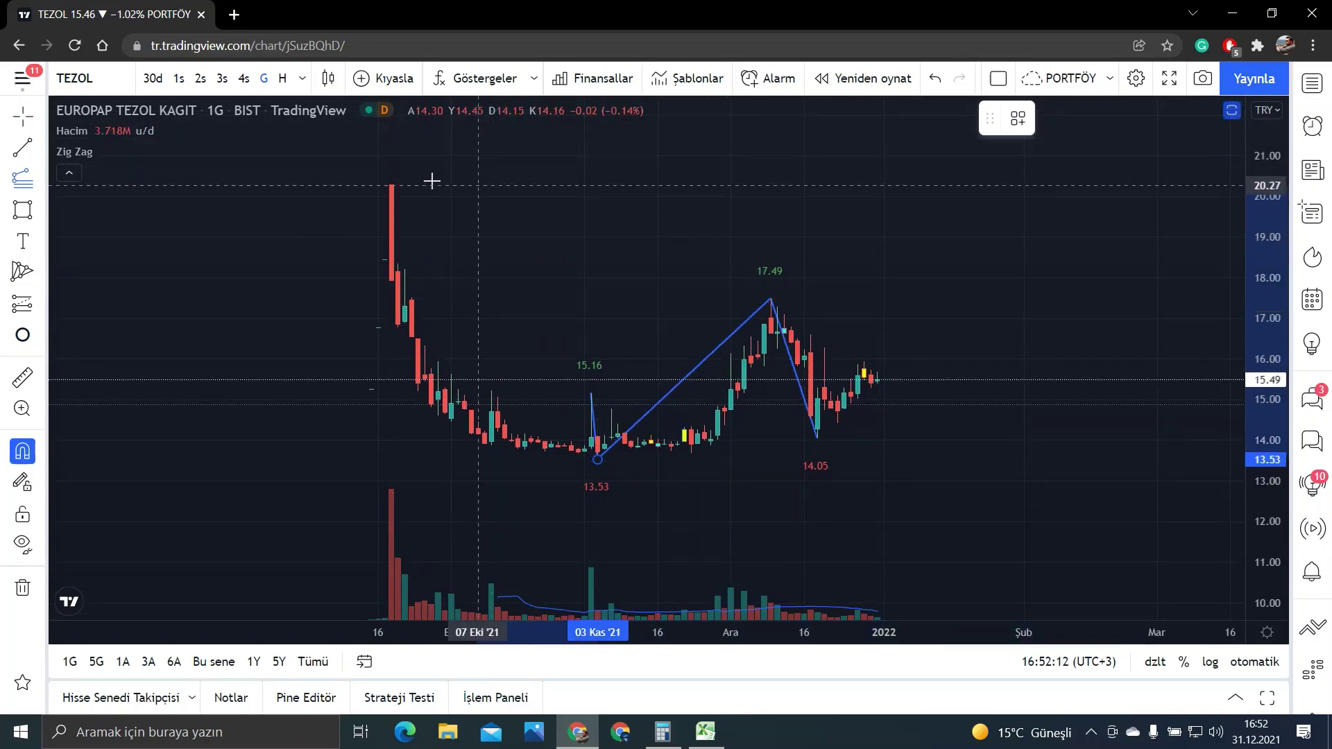
pyautogui.click(391, 185)
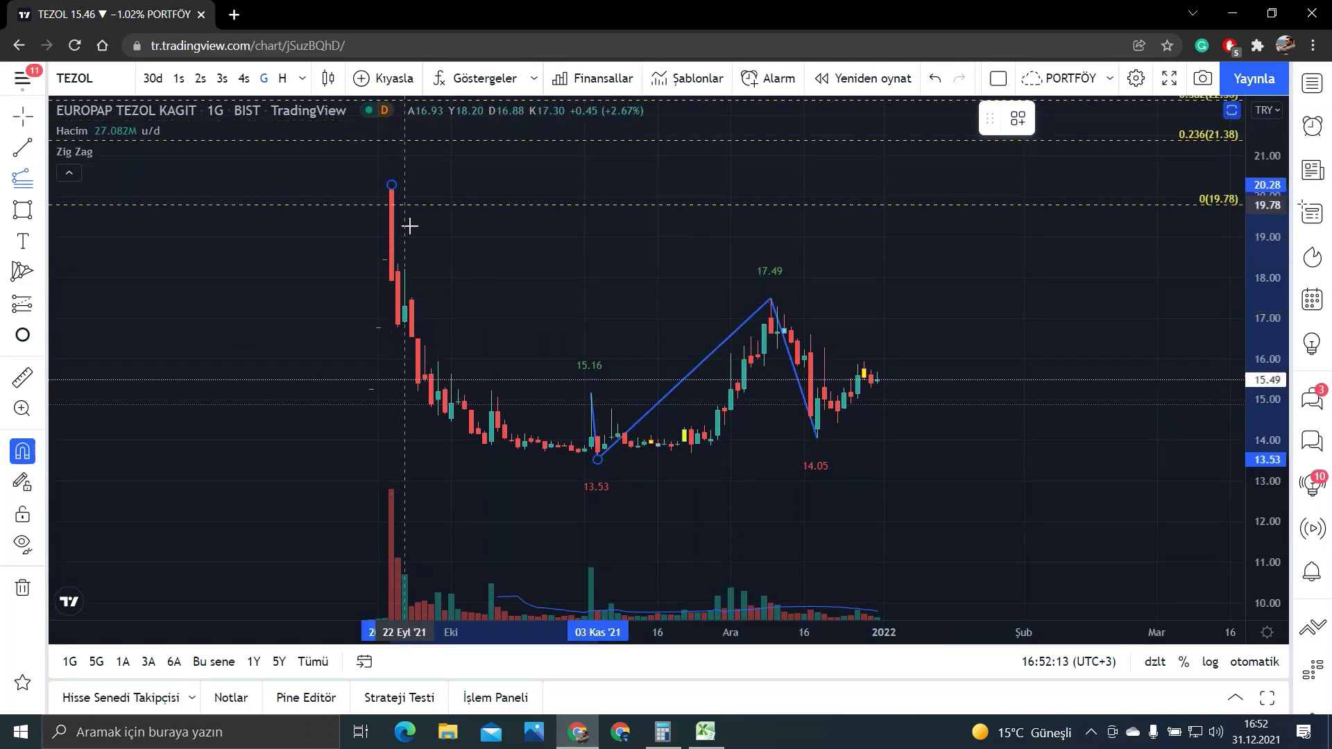
pyautogui.click(595, 458)
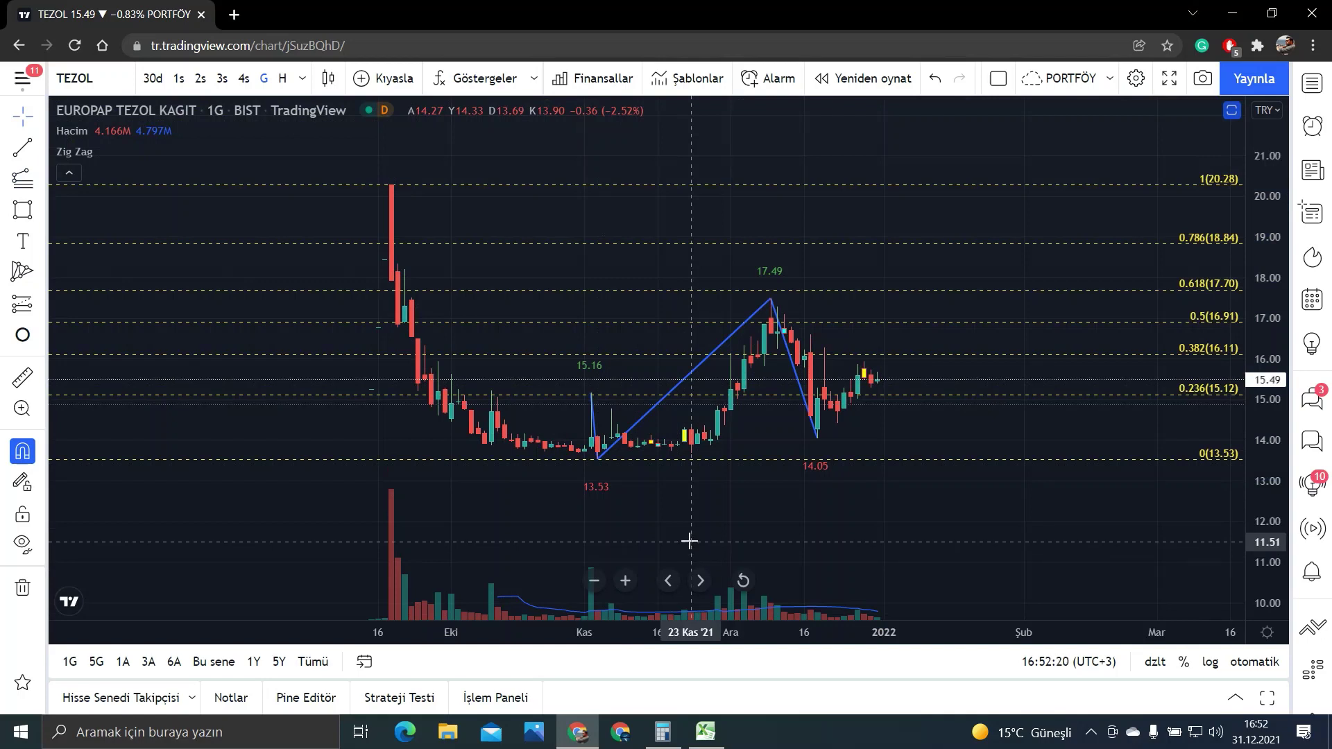
pyautogui.click(706, 734)
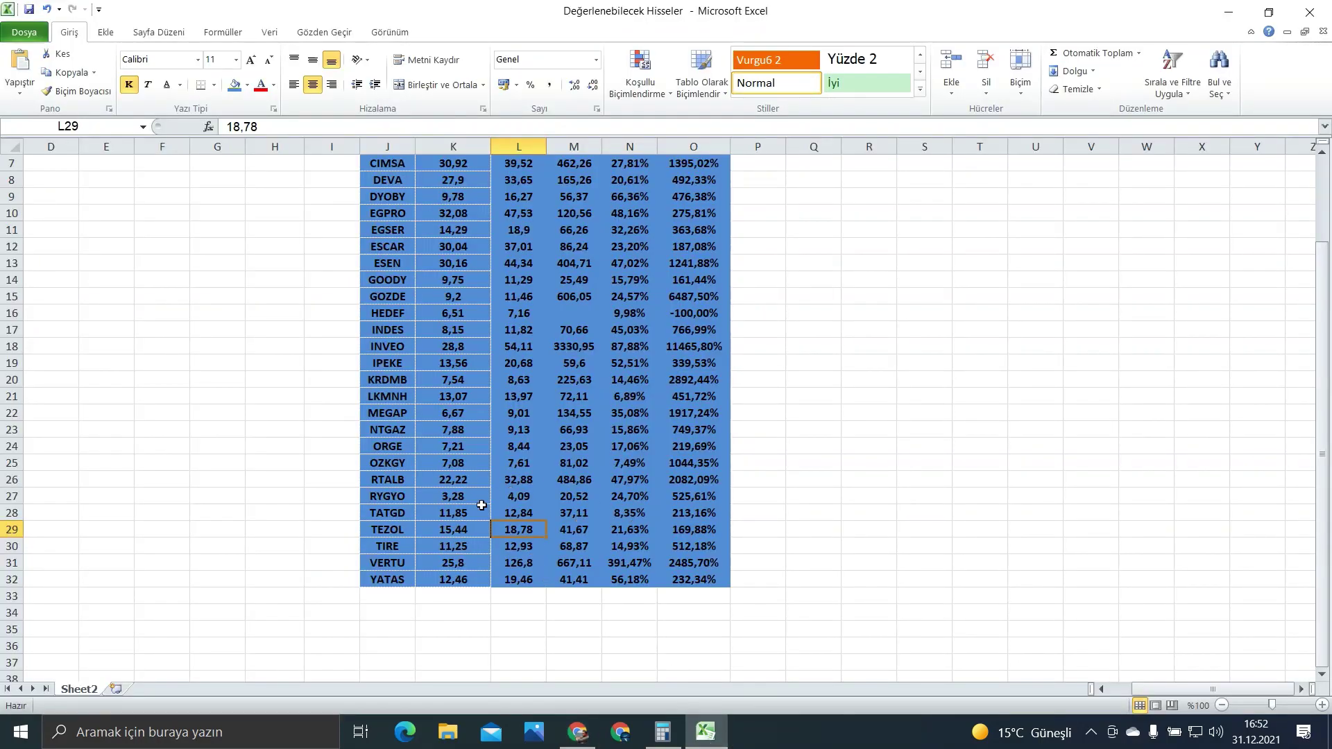
pyautogui.click(577, 735)
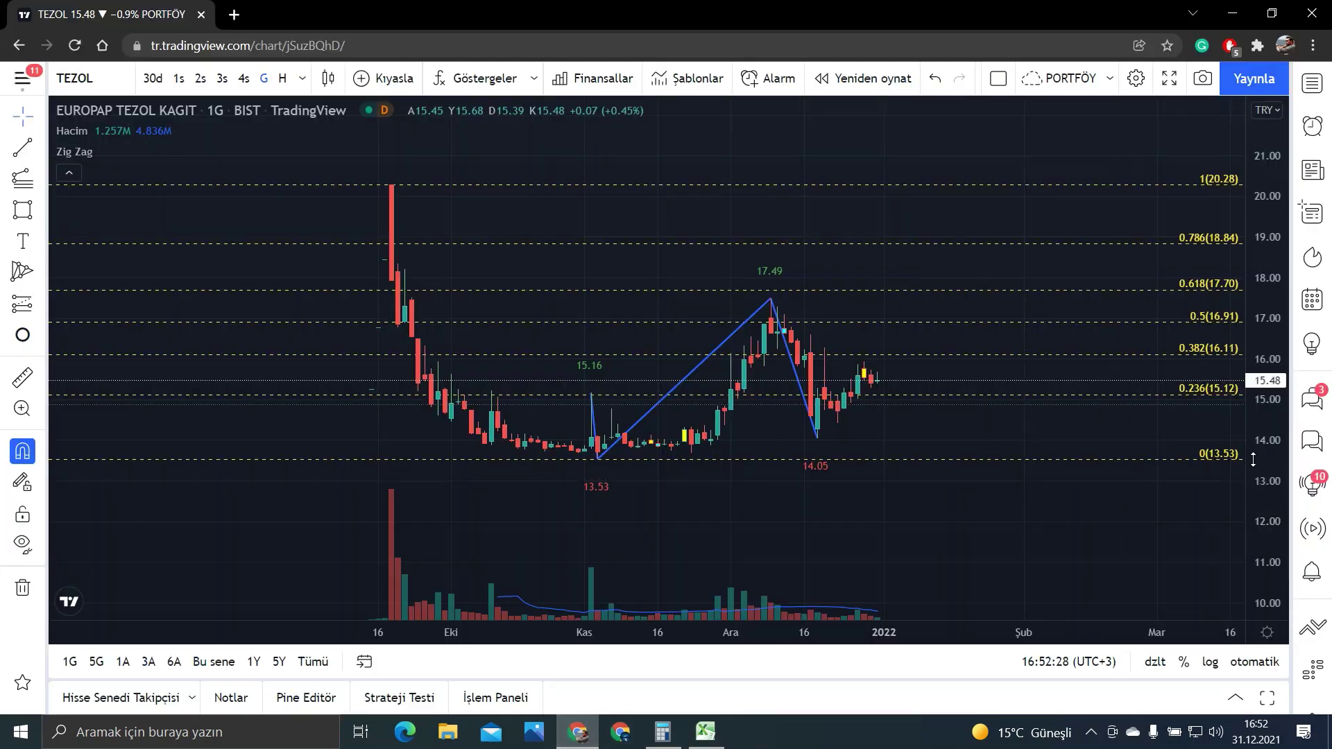
# Stretch the price axis and draw a yellow rectangle from 20.28 down to 18.84.
pyautogui.moveTo(1254, 460)
pyautogui.mouseDown()
pyautogui.moveTo(1120, 260)
pyautogui.moveTo(1056, 409)
pyautogui.mouseUp()
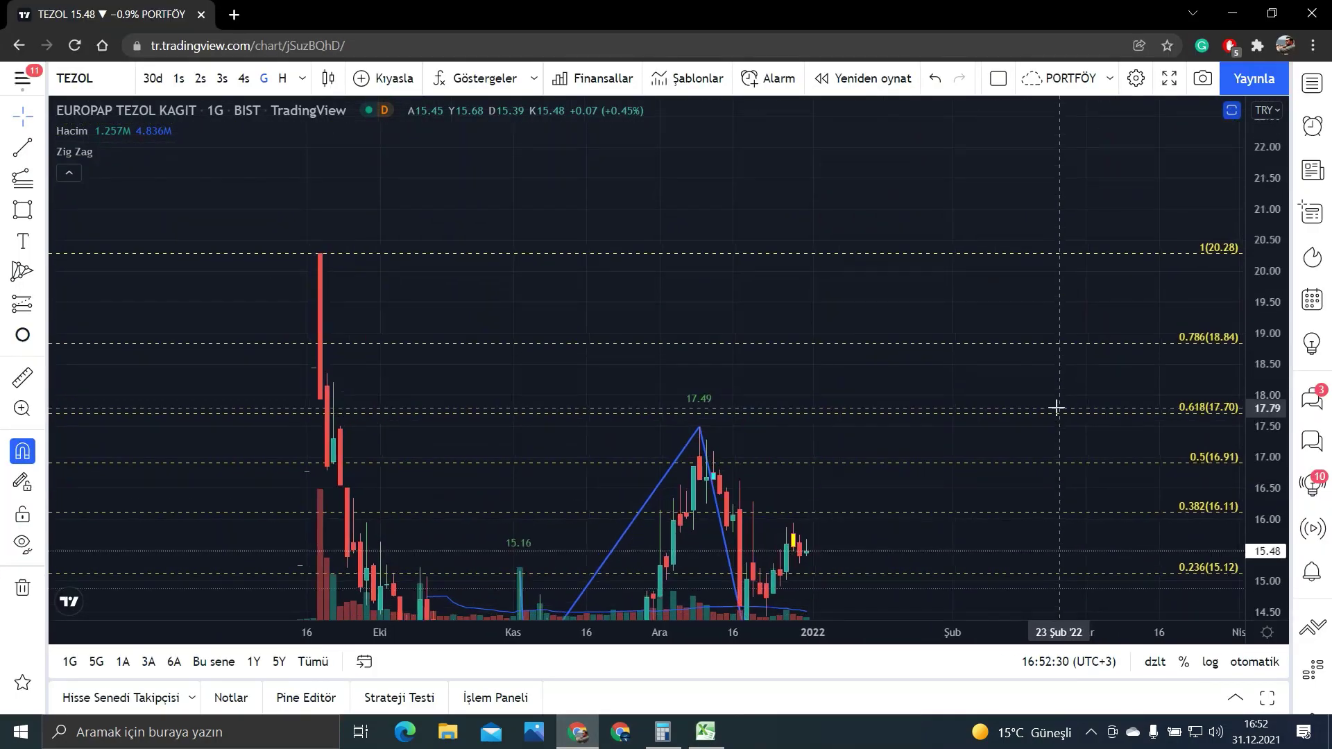
pyautogui.scroll(1, 1057, 407)
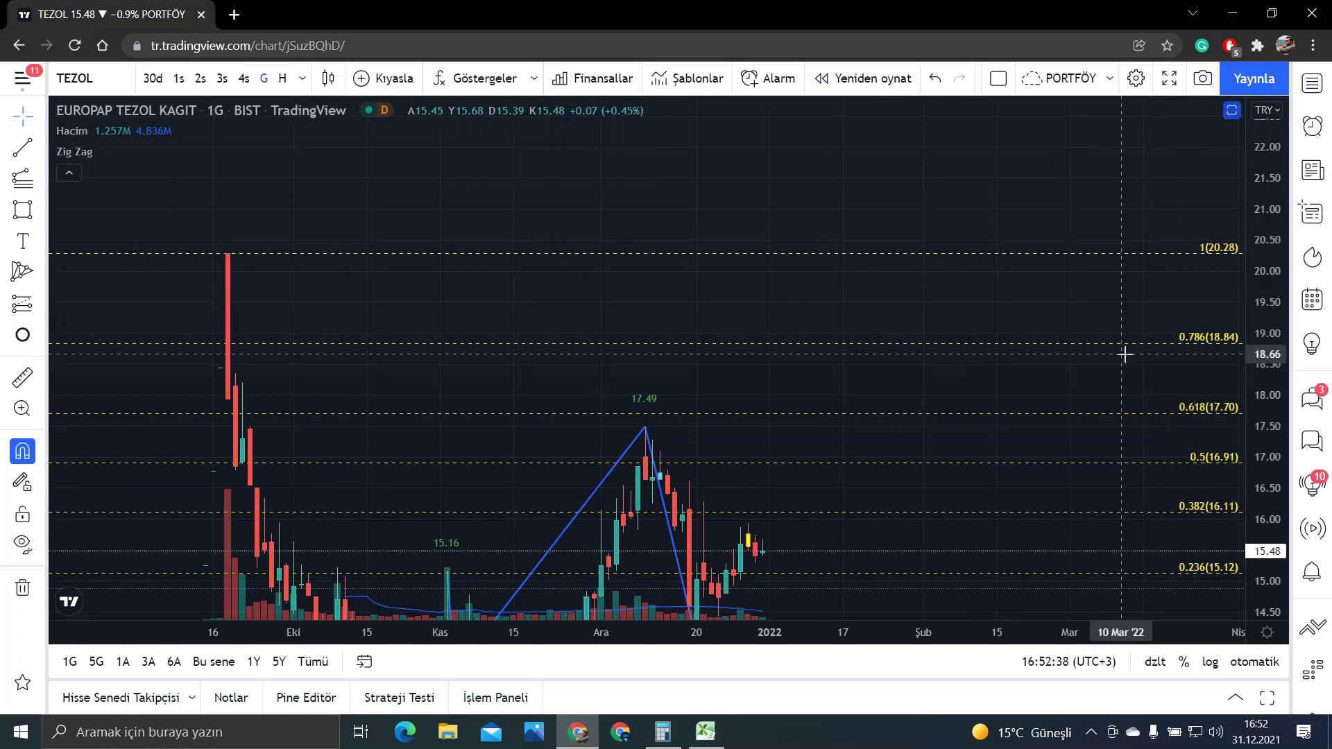
pyautogui.hscroll(2, 890, 309)
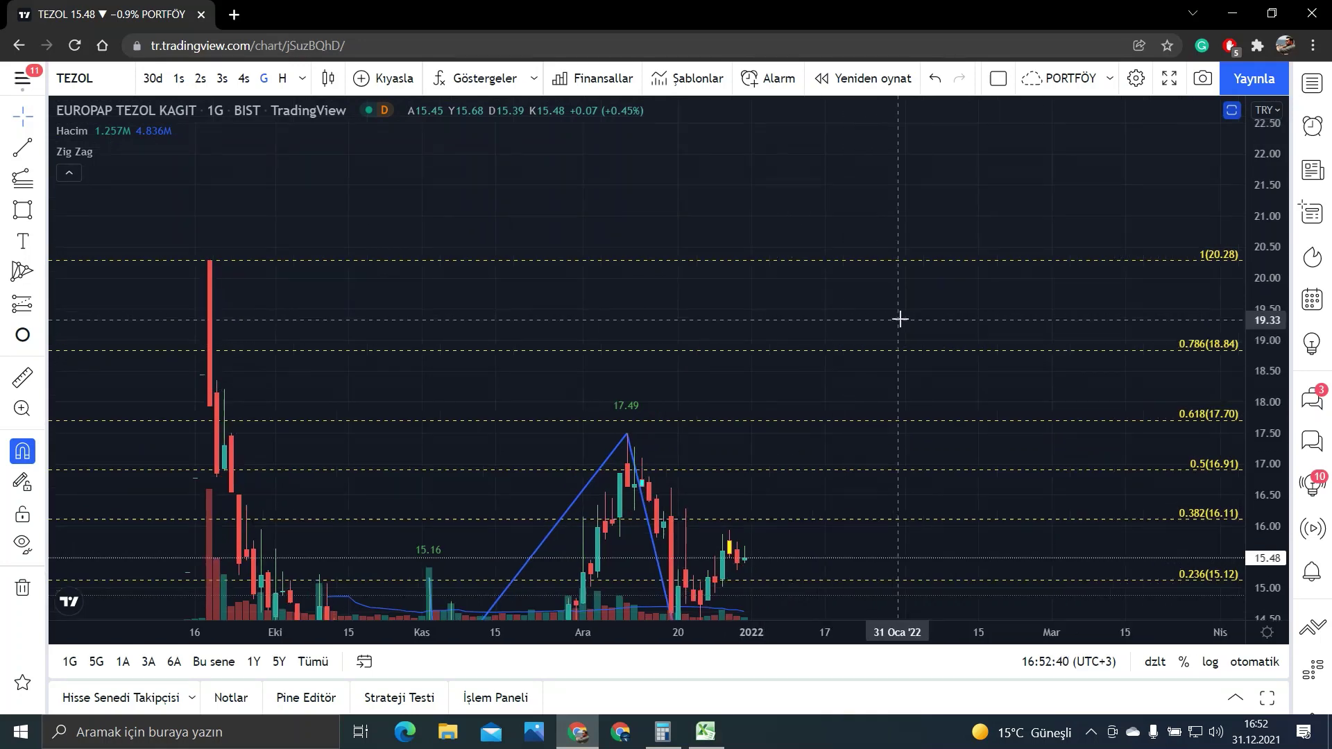
pyautogui.click(857, 350)
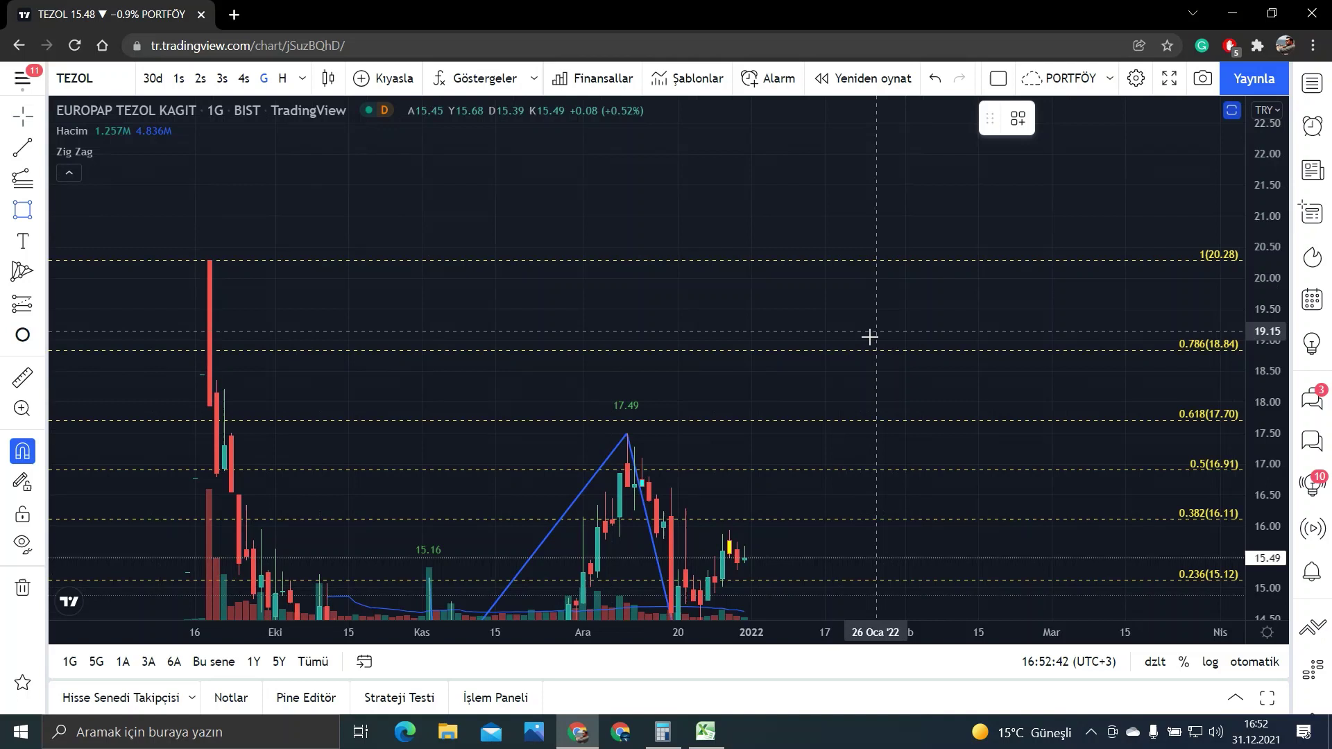
pyautogui.click(861, 258)
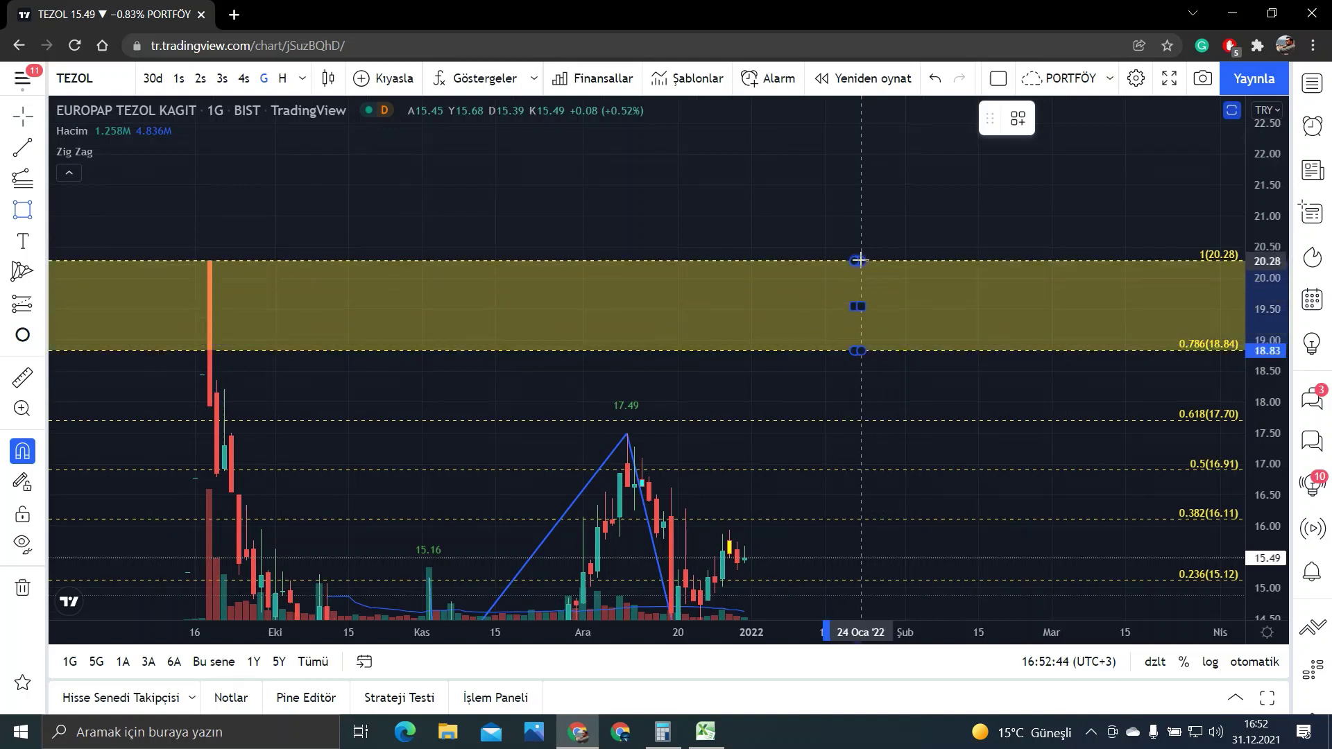
pyautogui.click(818, 187)
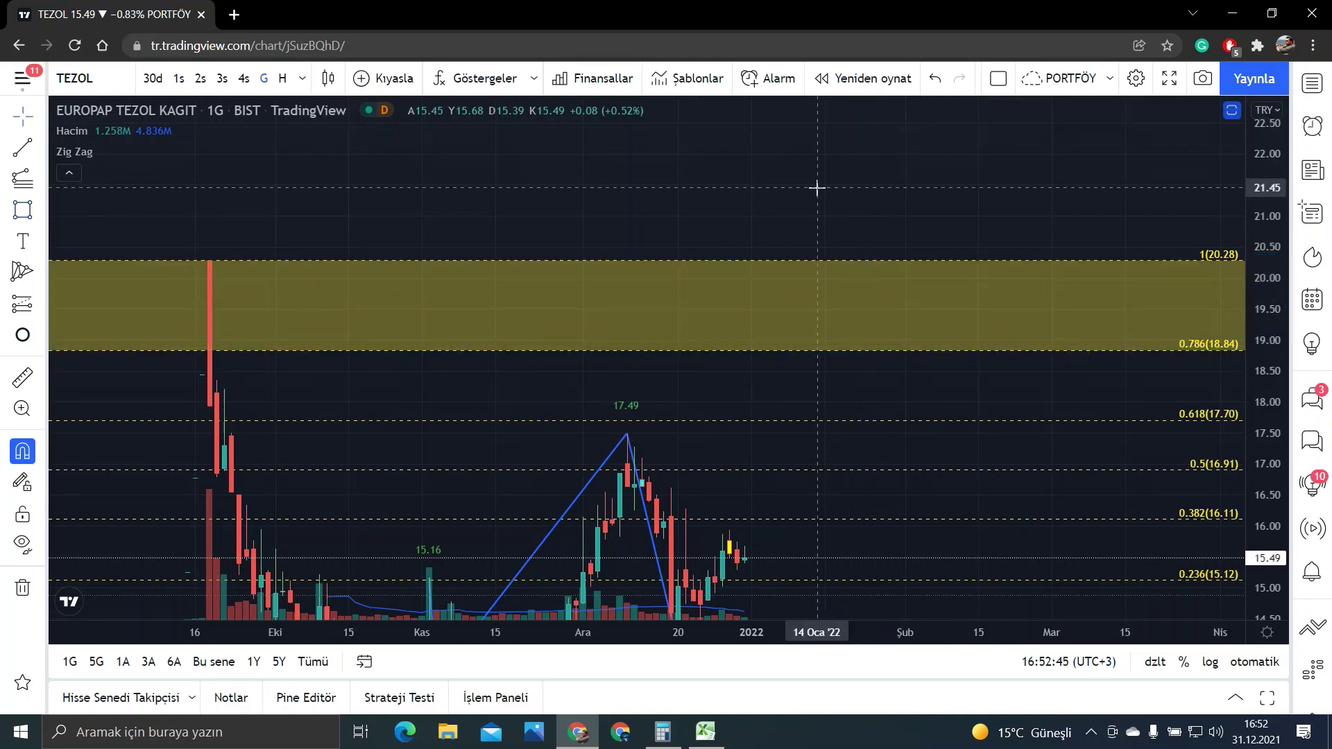
# Add the text label 'KISA VADELİ HEDEF FİYAT' inside the new zone.
pyautogui.click(22, 240)
pyautogui.click(729, 298)
pyautogui.write('k')
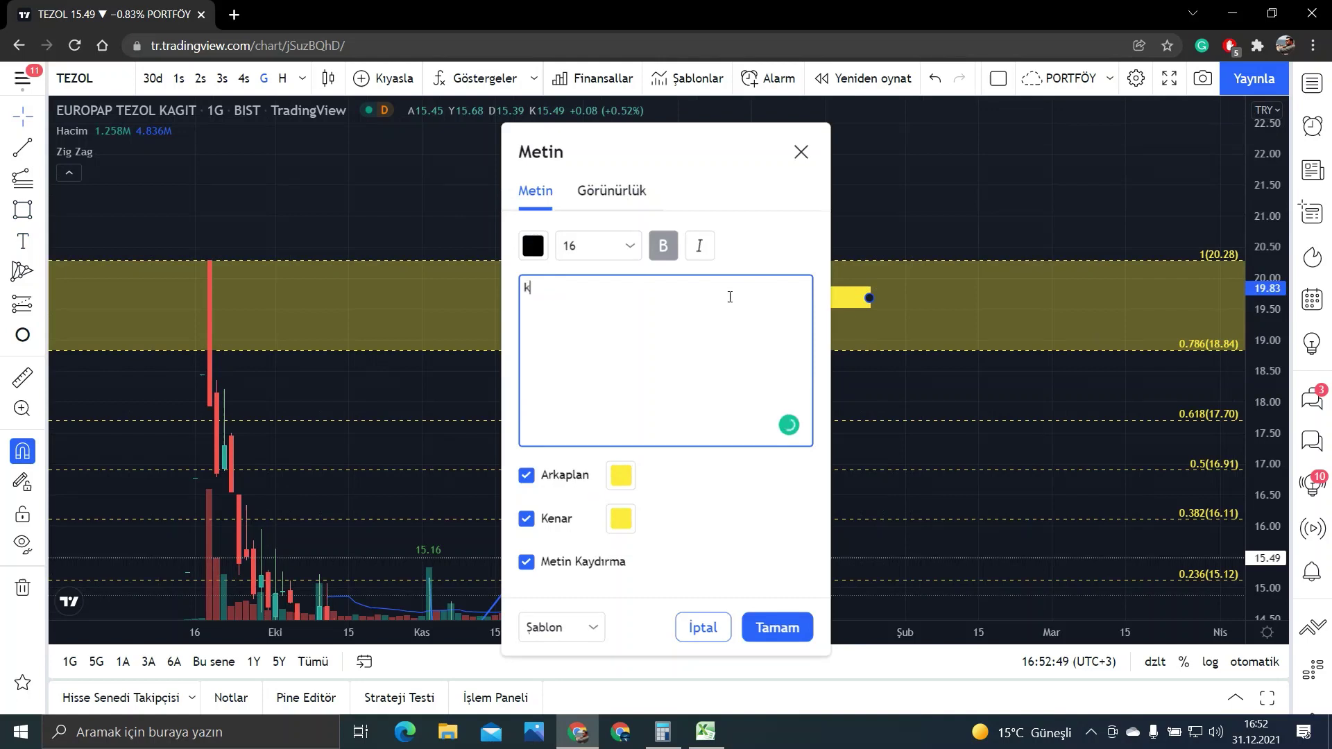
pyautogui.press('BackSpace')
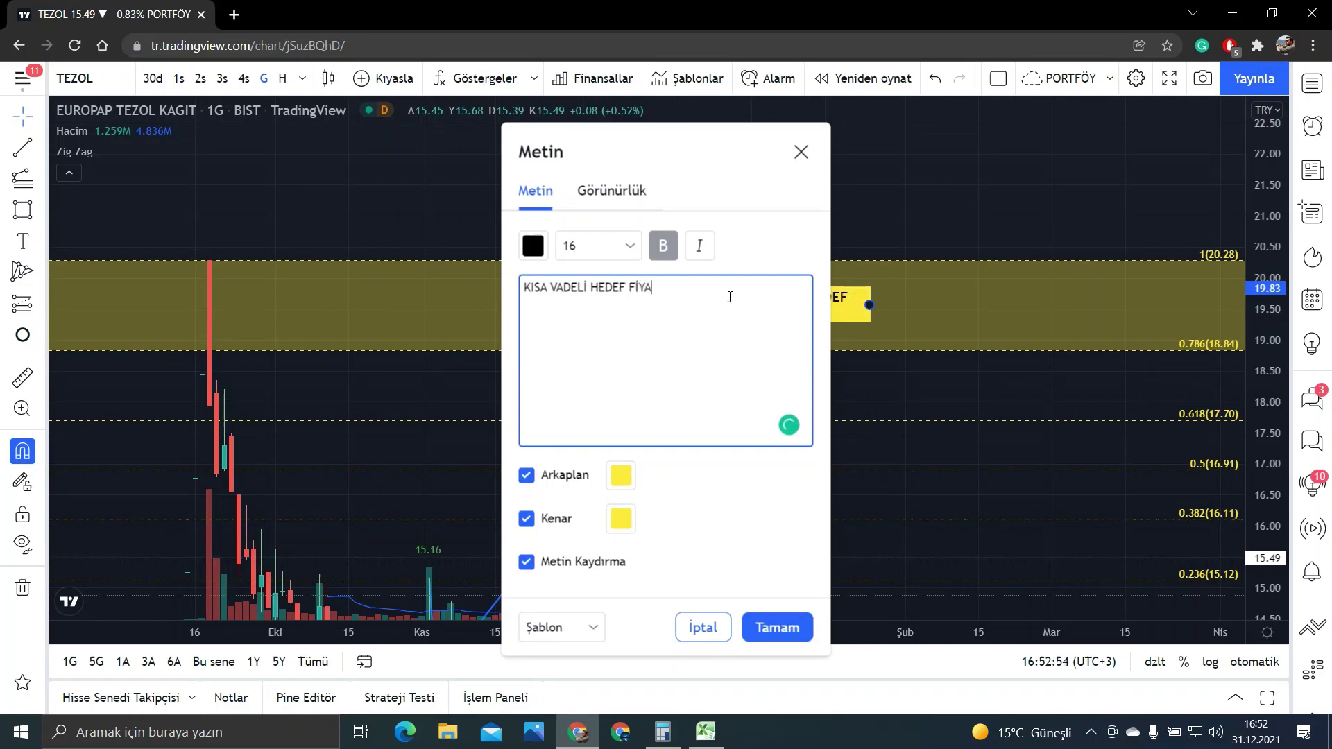
pyautogui.click(778, 627)
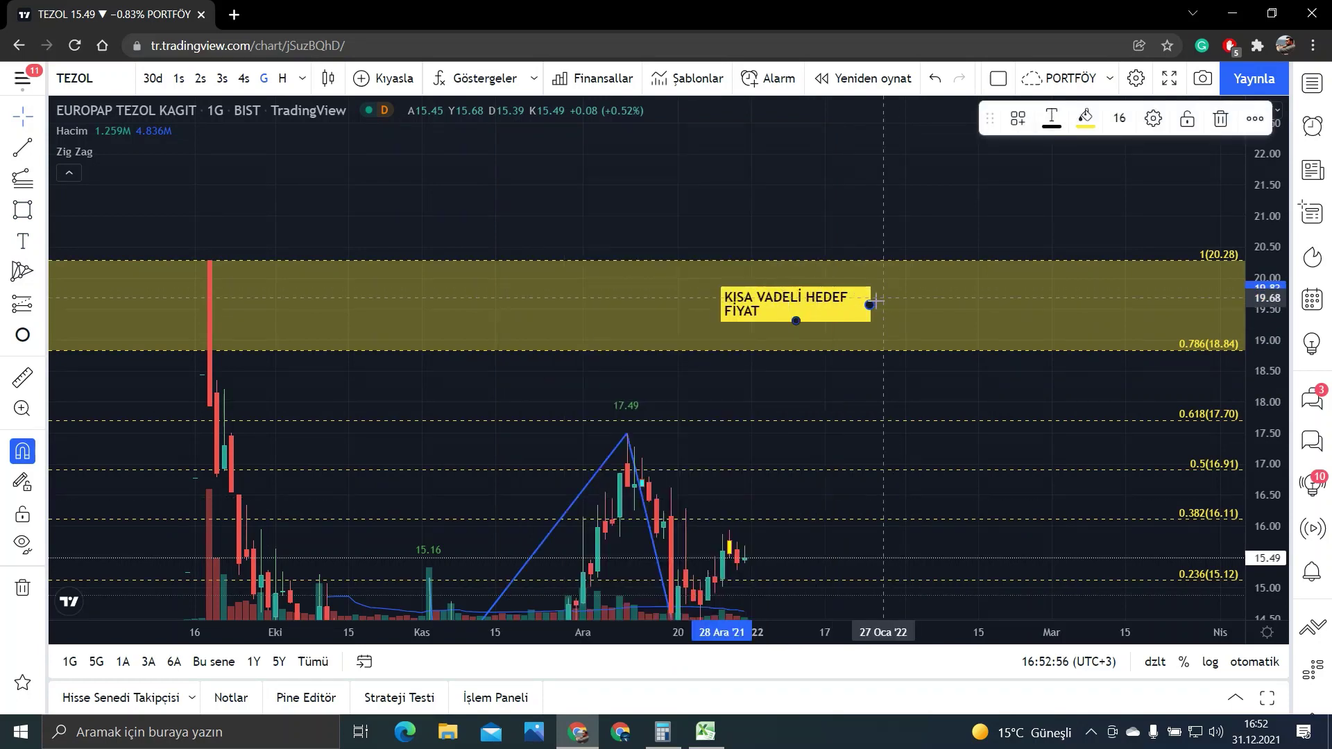
pyautogui.click(867, 351)
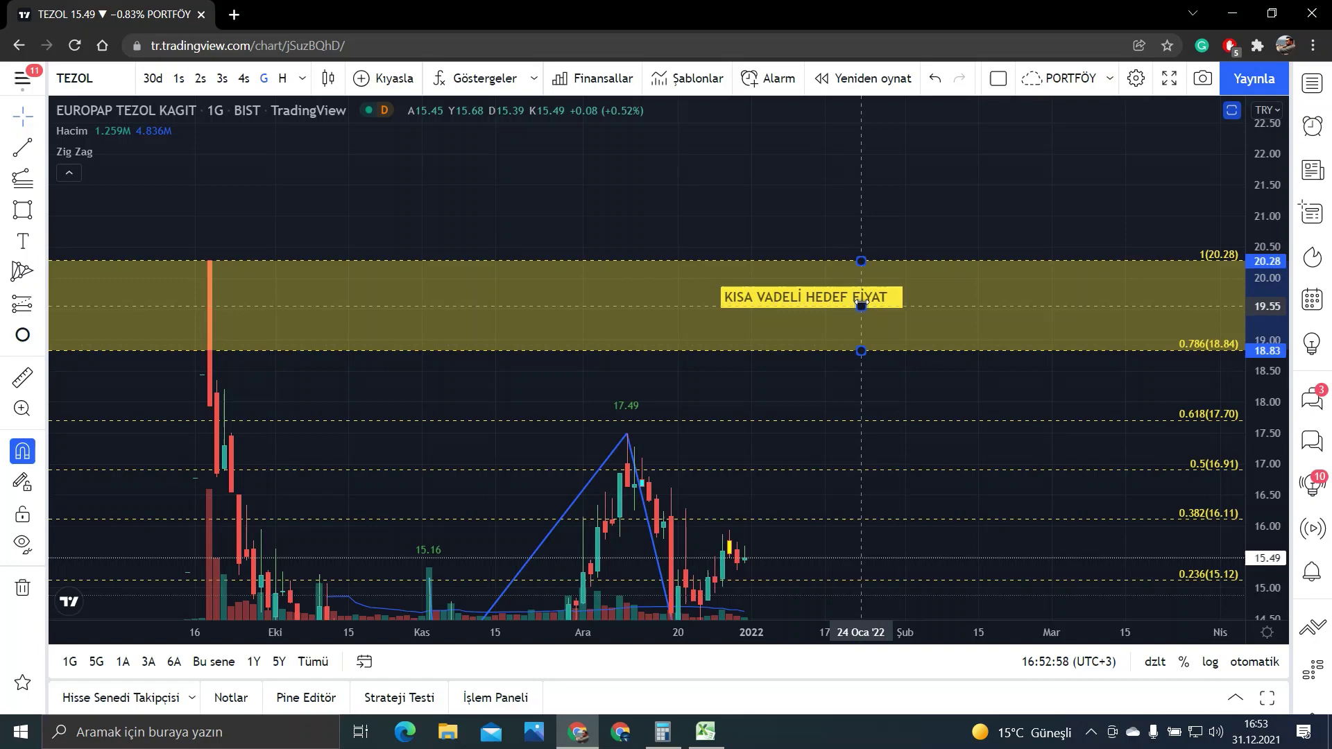
# Draw the Triangle pattern through A at 20.28, B at 13.53, C at 17.49, D at 14.05.
pyautogui.click(821, 386)
pyautogui.moveTo(821, 387); pyautogui.dragTo(1221, 324)
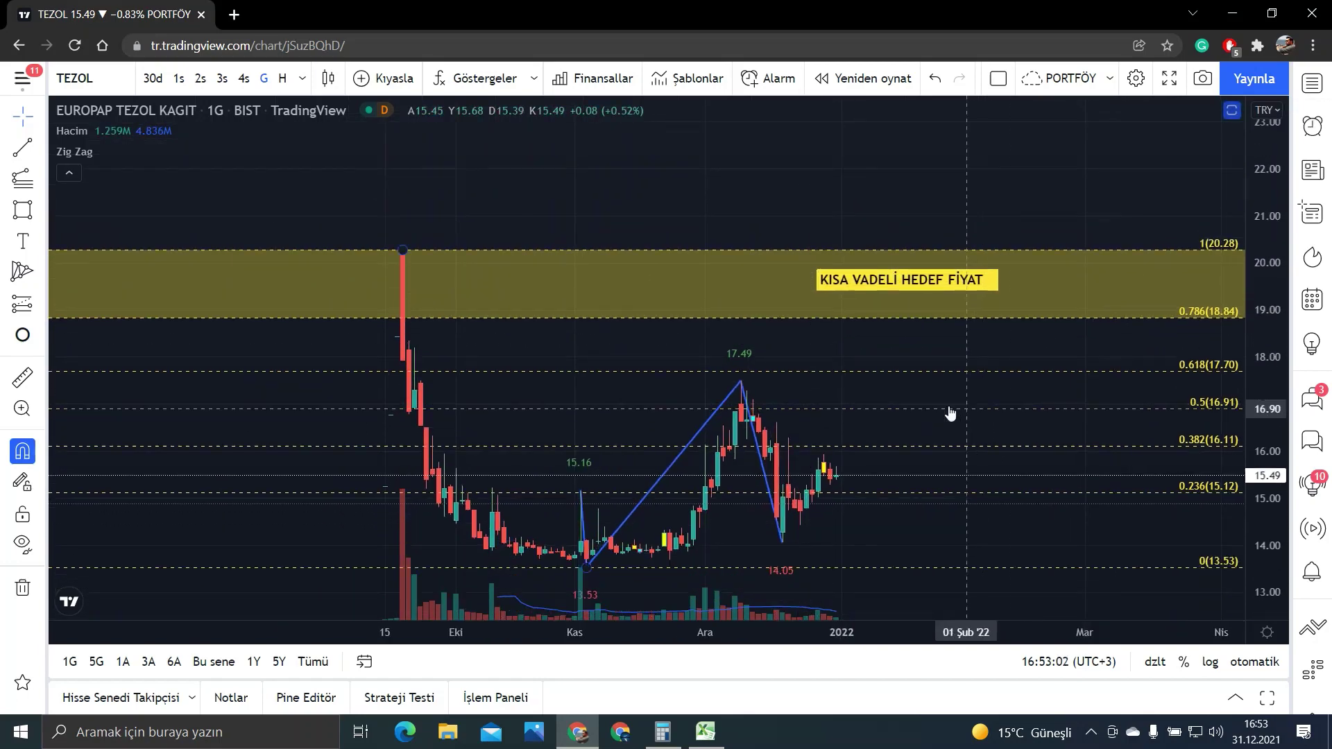
pyautogui.moveTo(926, 430); pyautogui.dragTo(896, 375)
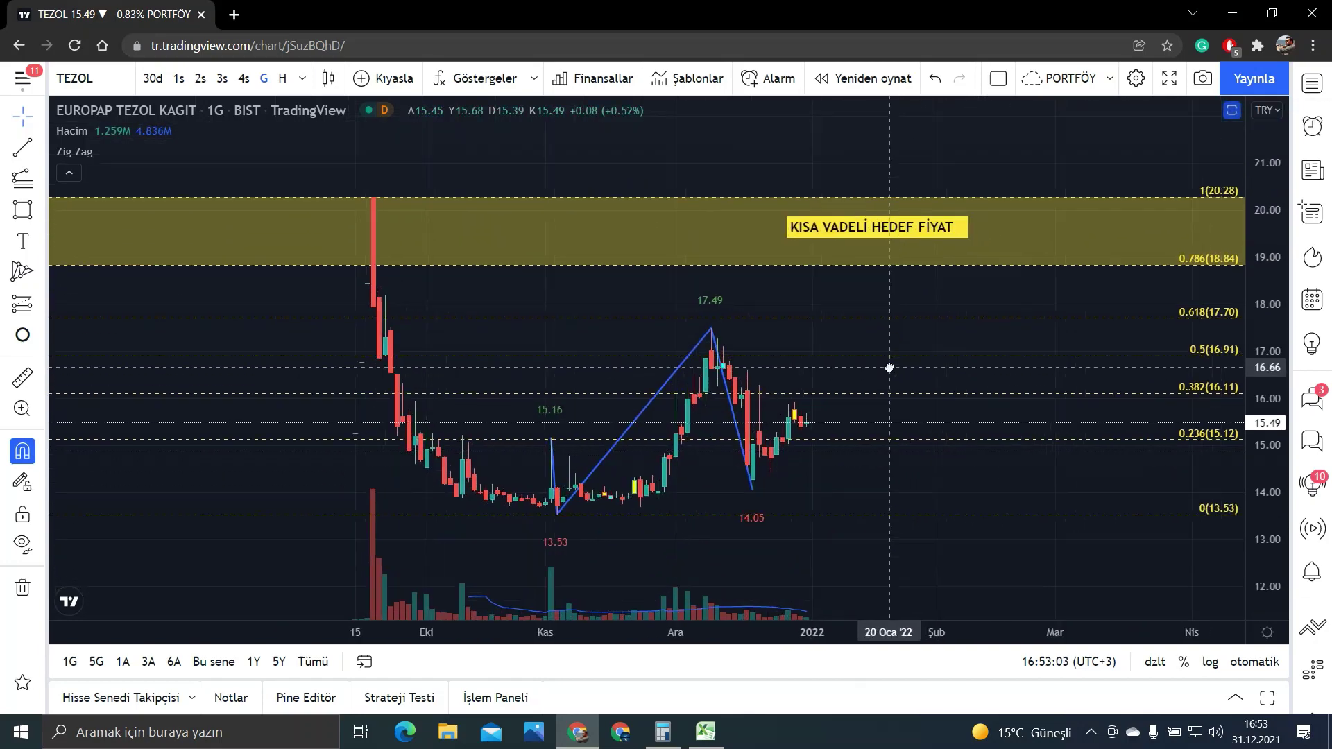
pyautogui.click(23, 274)
pyautogui.click(373, 196)
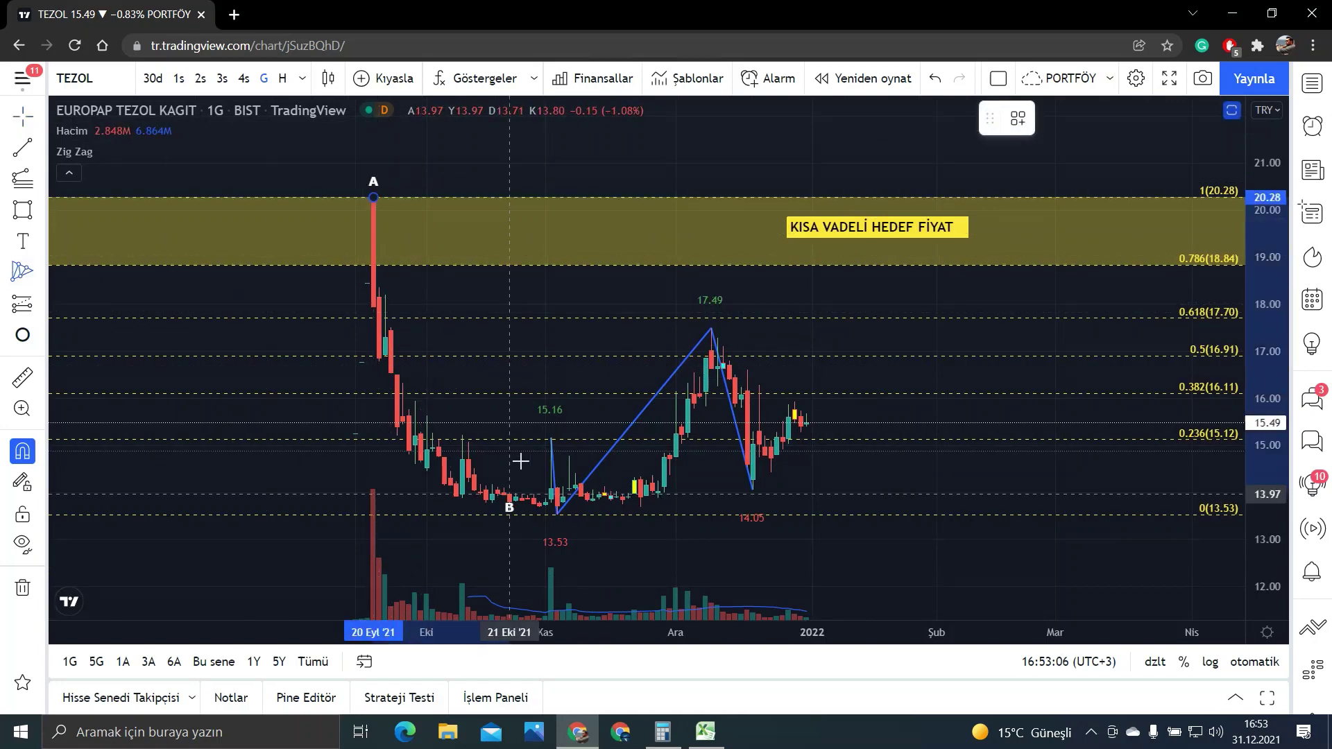
pyautogui.click(557, 512)
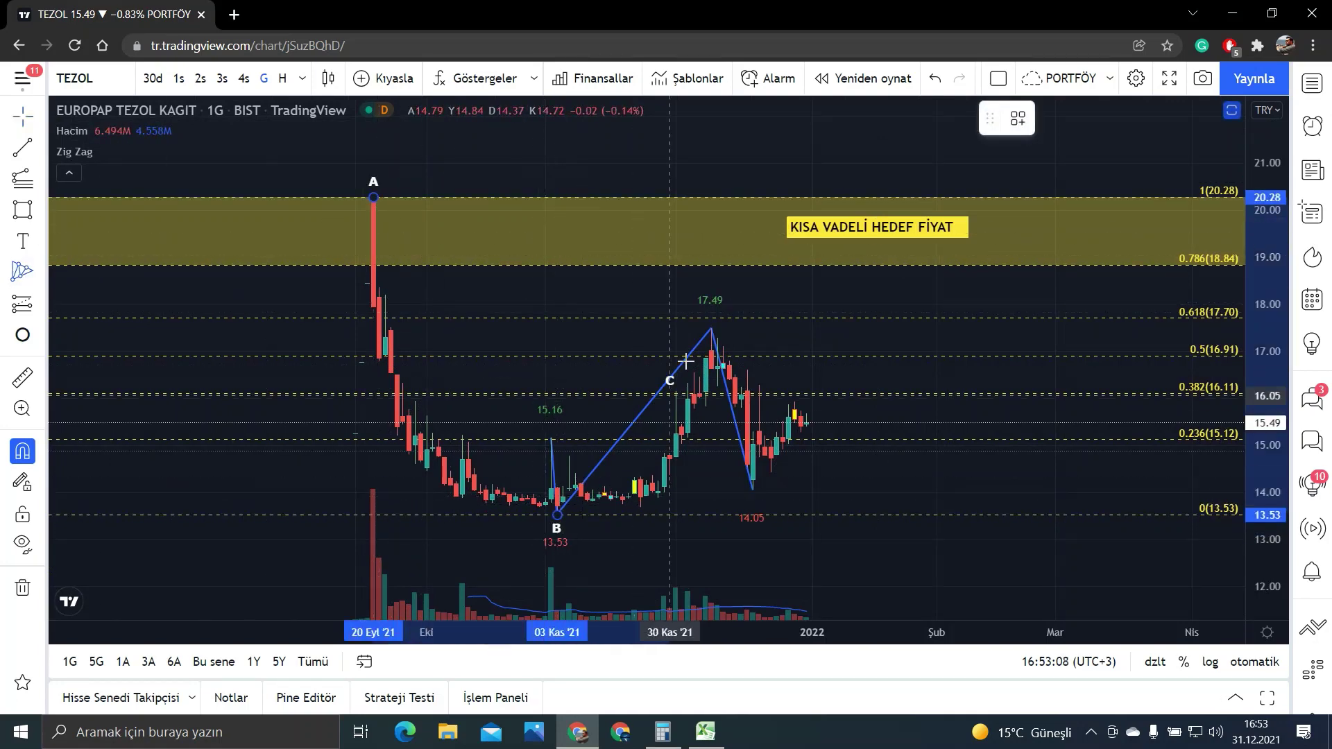
pyautogui.click(713, 327)
pyautogui.click(756, 496)
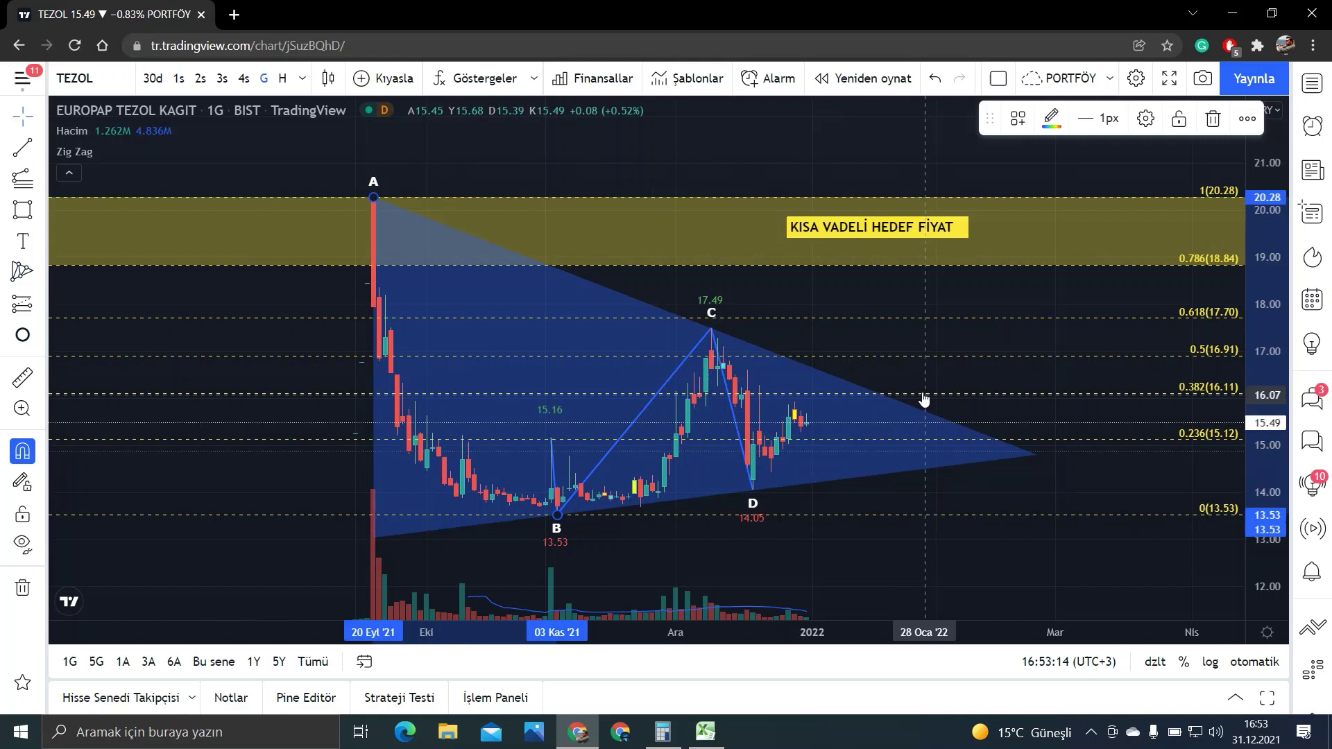
pyautogui.click(907, 377)
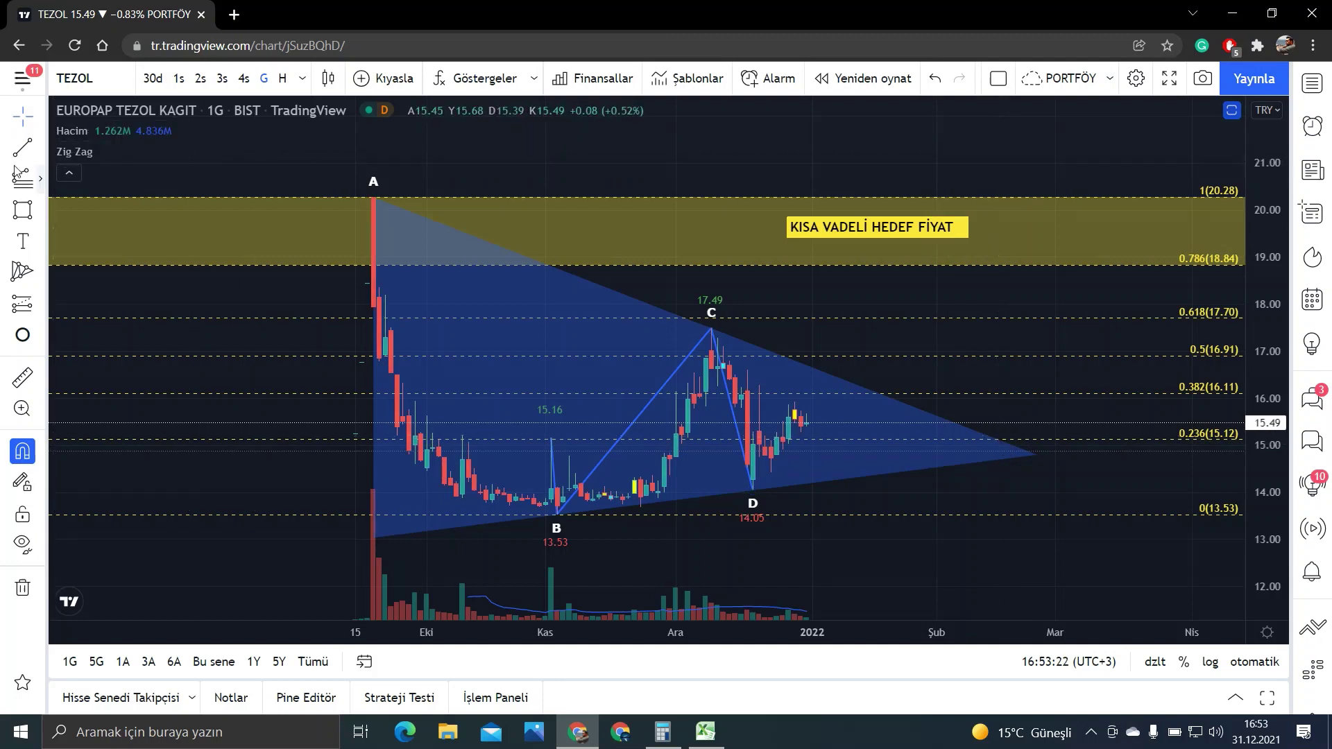
pyautogui.click(39, 149)
pyautogui.click(153, 184)
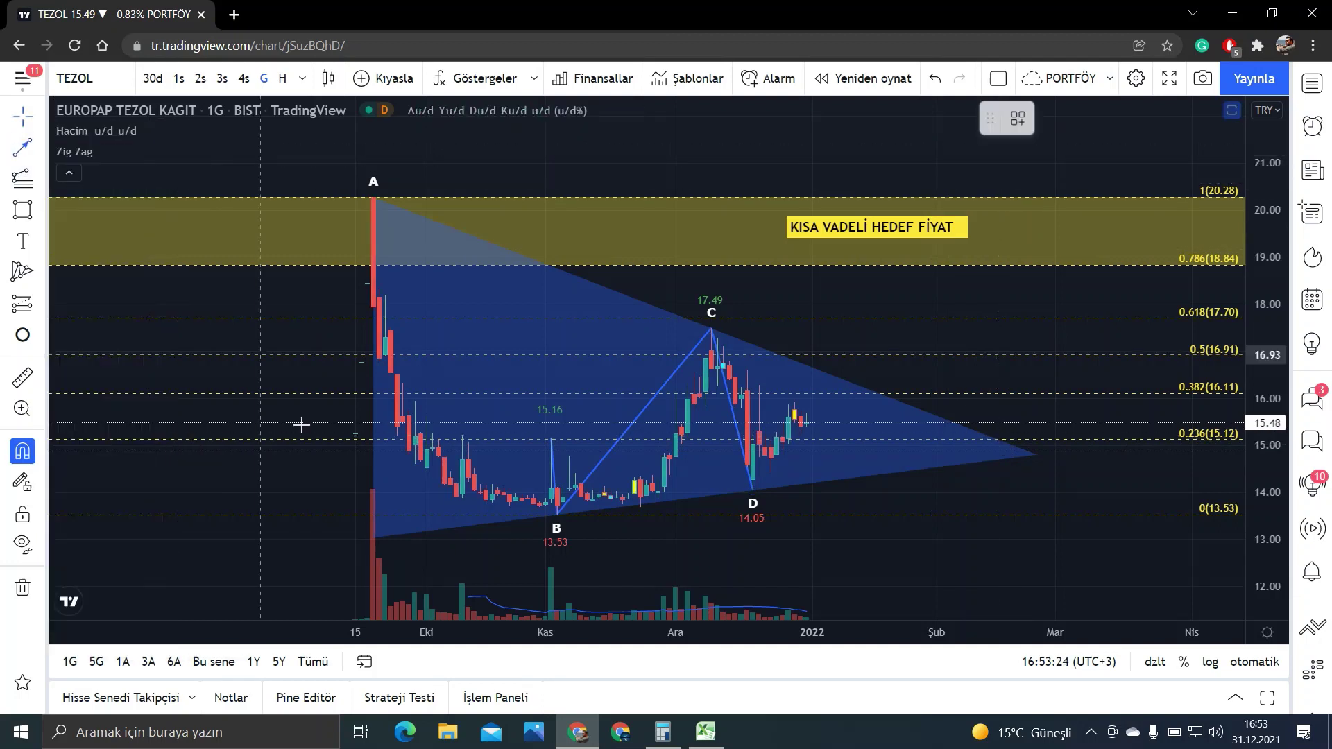
pyautogui.scroll(-1, 416, 528)
pyautogui.scroll(-3, 567, 530)
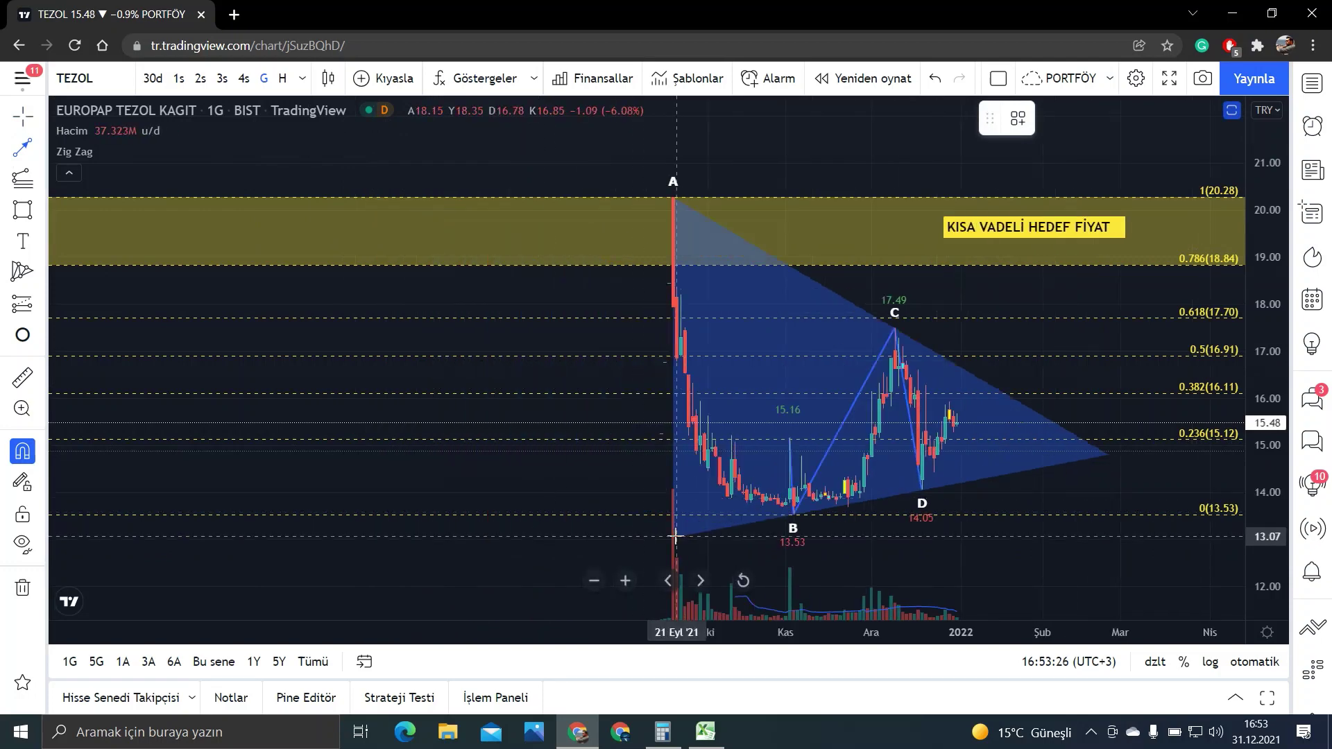
# Draw a blue Ok İşareti arrow and move it onto the triangle apex, pointing up to about 22.
pyautogui.moveTo(674, 536); pyautogui.dragTo(674, 198)
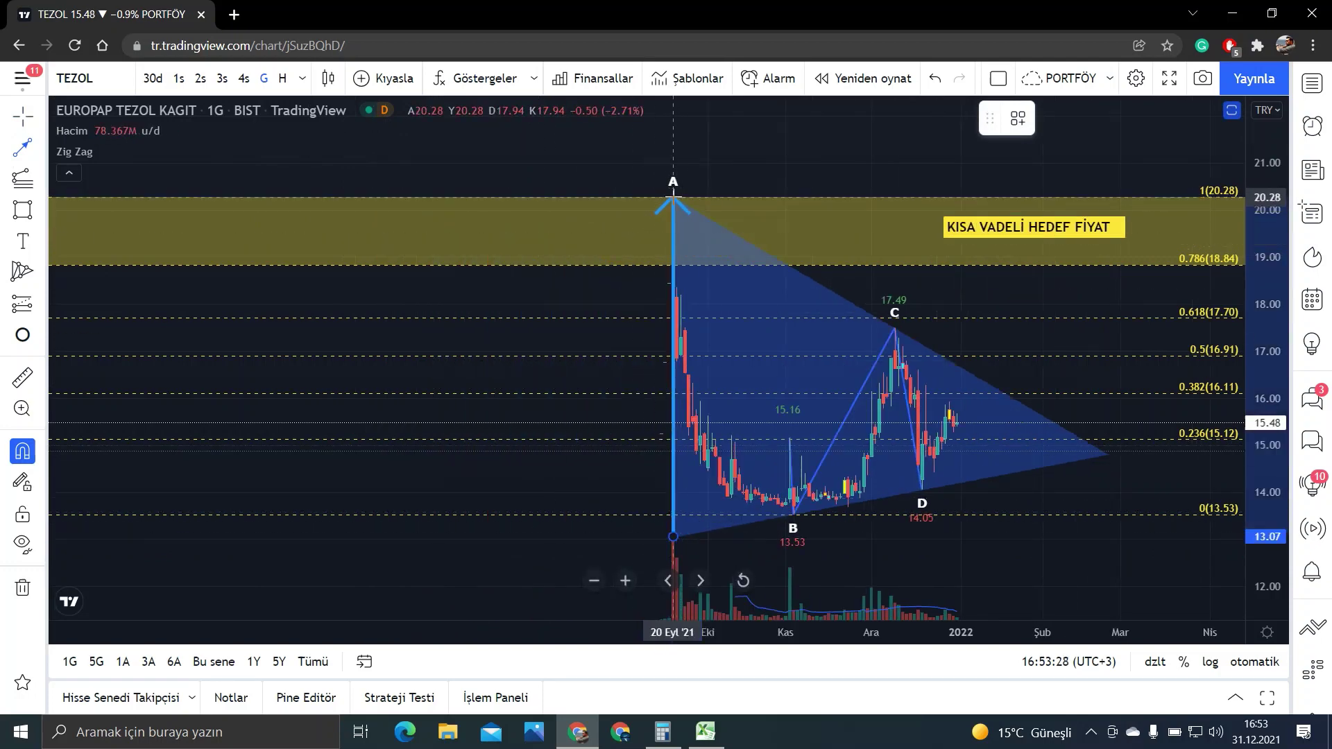
pyautogui.moveTo(693, 310); pyautogui.dragTo(520, 337)
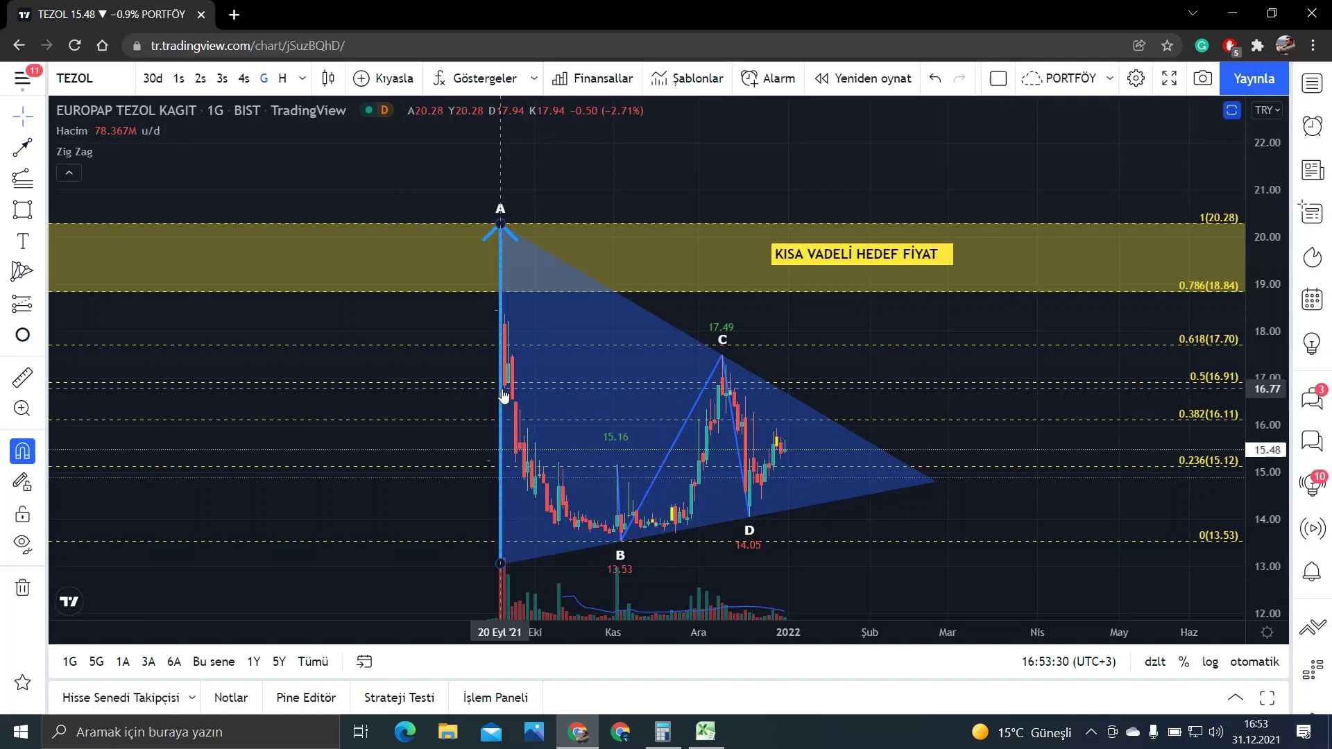
pyautogui.moveTo(502, 396); pyautogui.dragTo(905, 287)
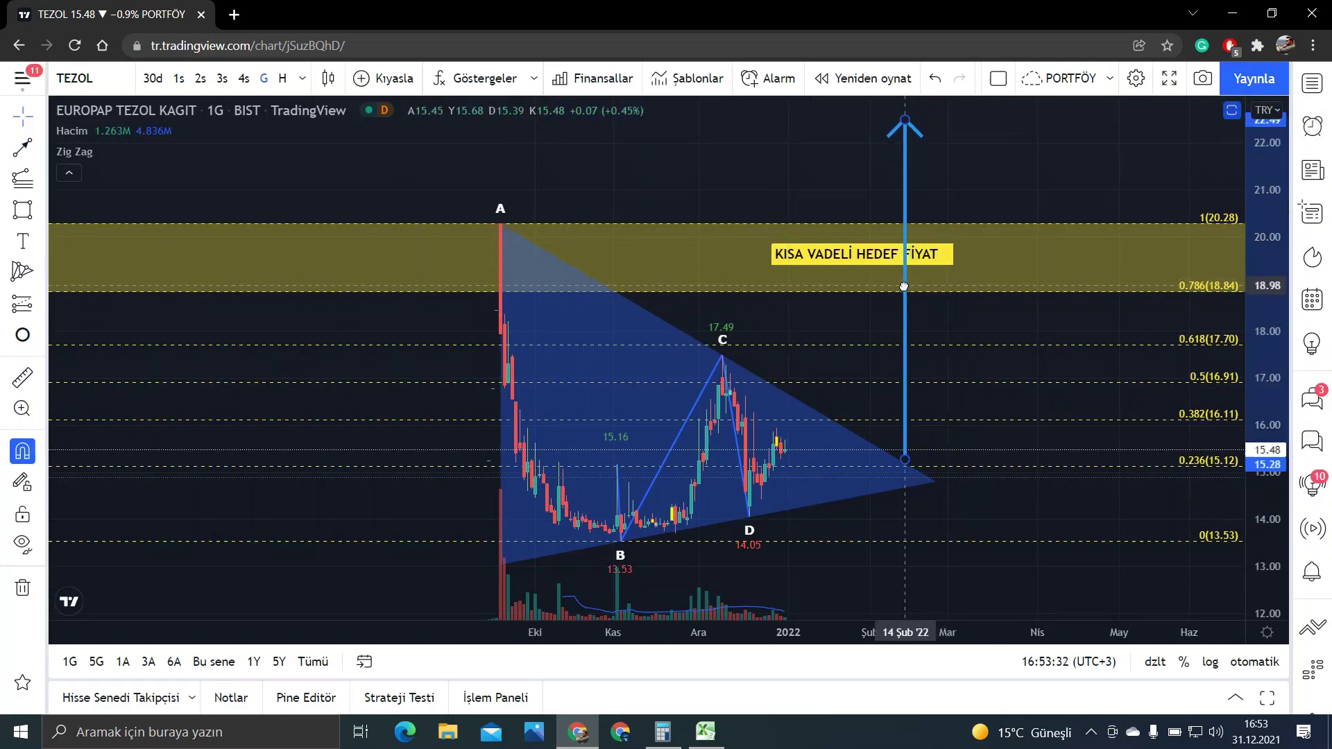
pyautogui.click(1020, 118)
pyautogui.moveTo(960, 204); pyautogui.dragTo(906, 337)
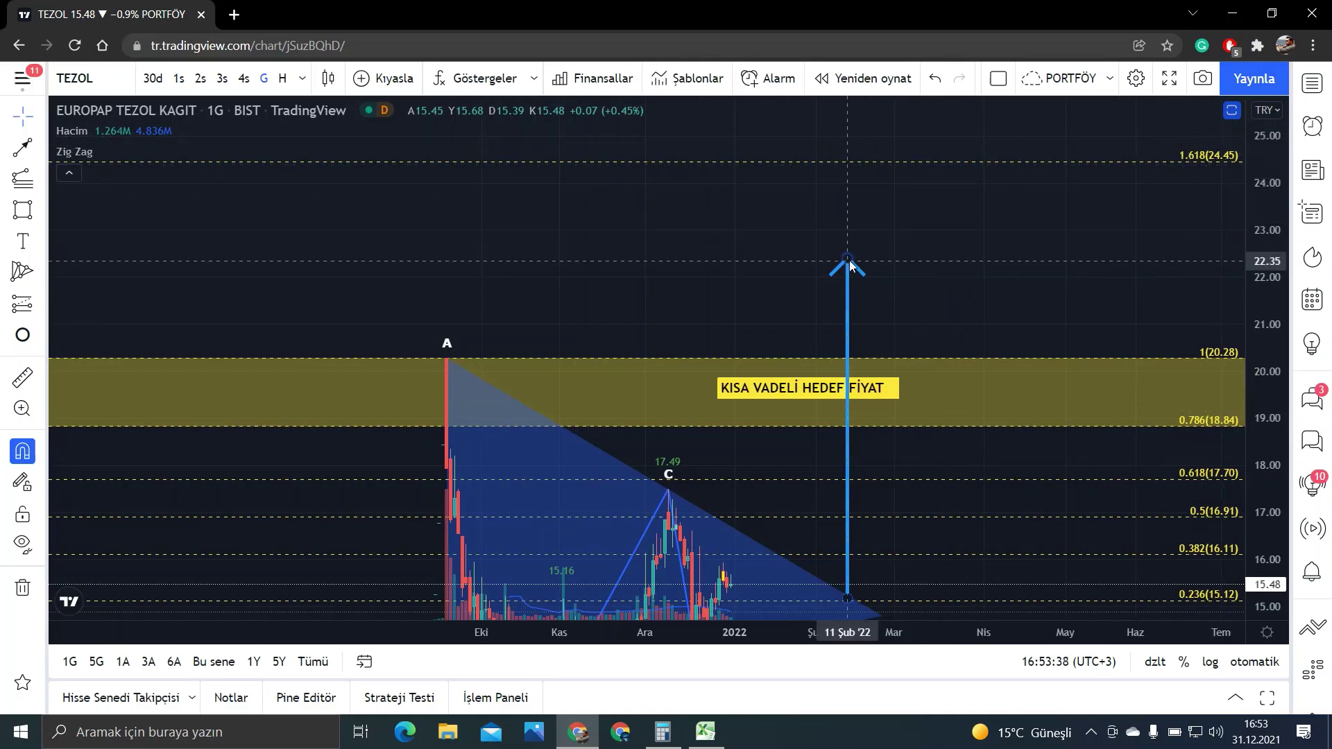
pyautogui.moveTo(963, 325); pyautogui.dragTo(889, 280)
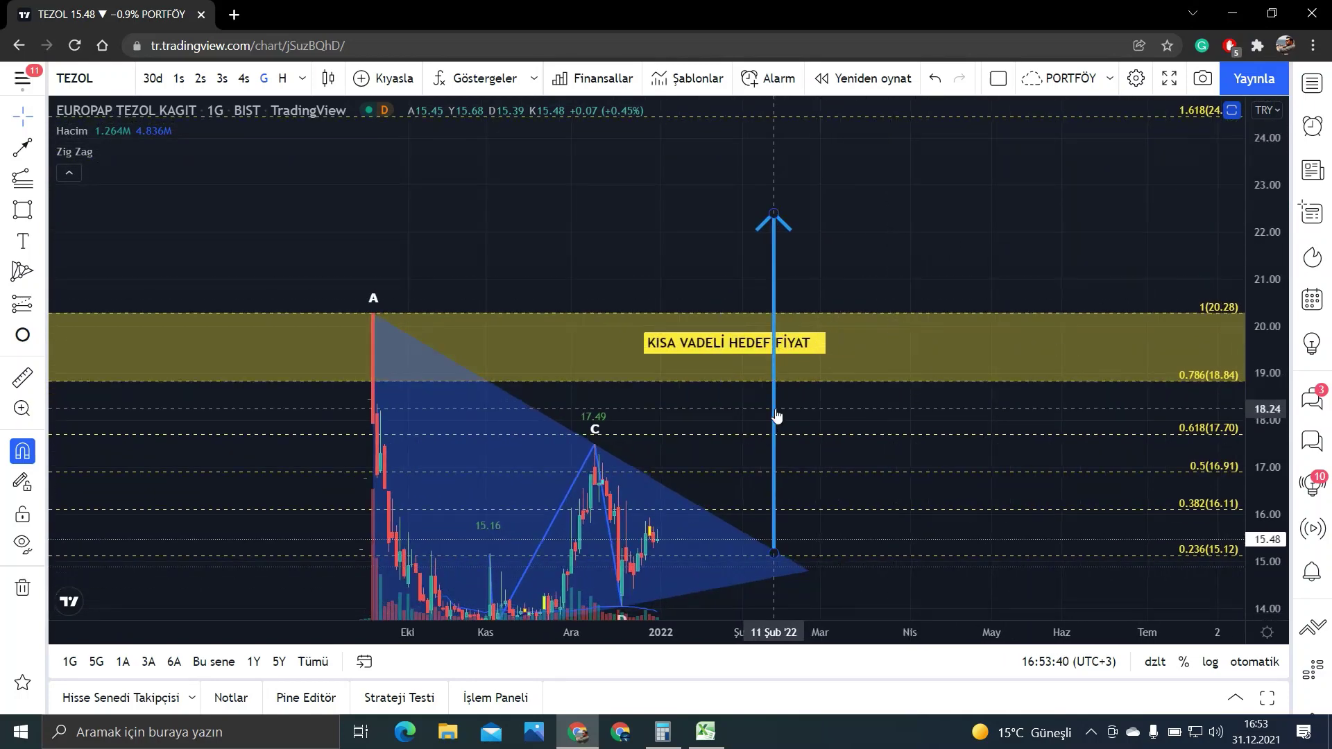
pyautogui.moveTo(777, 416); pyautogui.dragTo(803, 432)
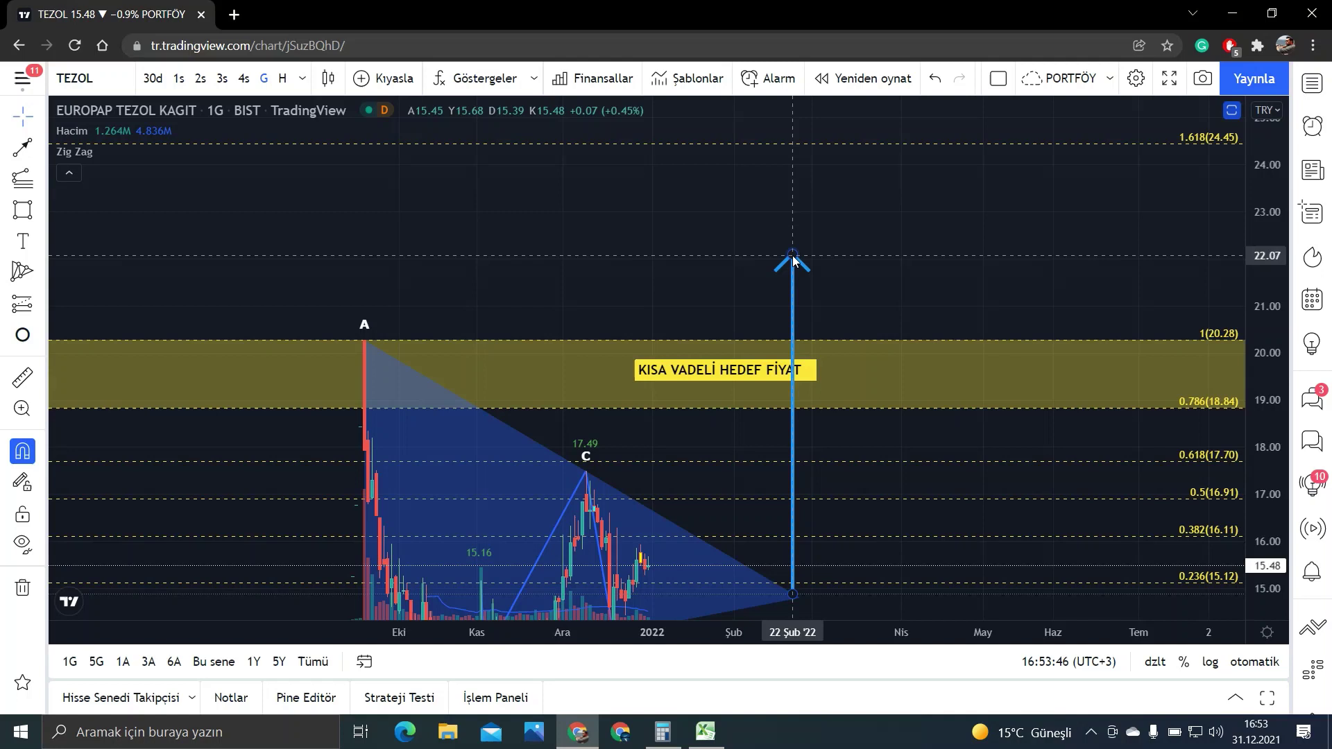
pyautogui.moveTo(827, 295); pyautogui.dragTo(798, 303)
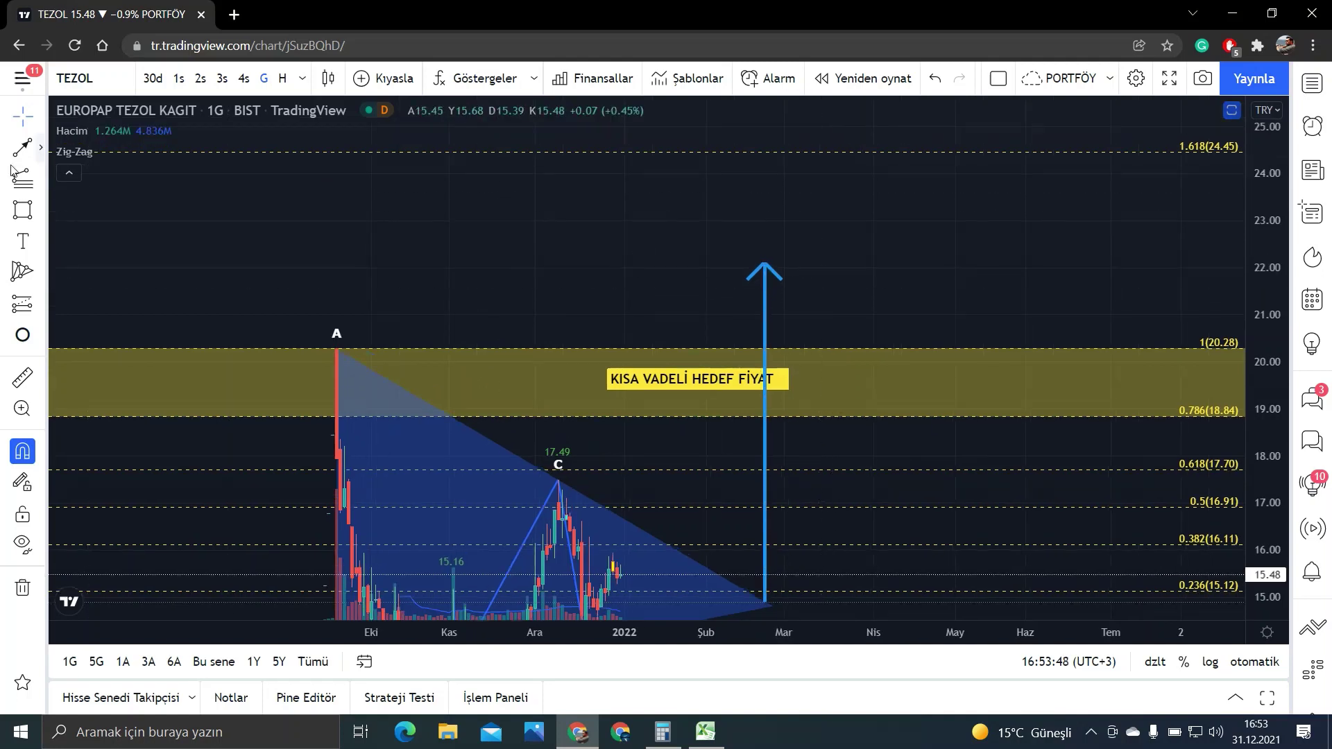
# Add a dashed horizontal line at 22.09 by the arrow tip.
pyautogui.click(42, 154)
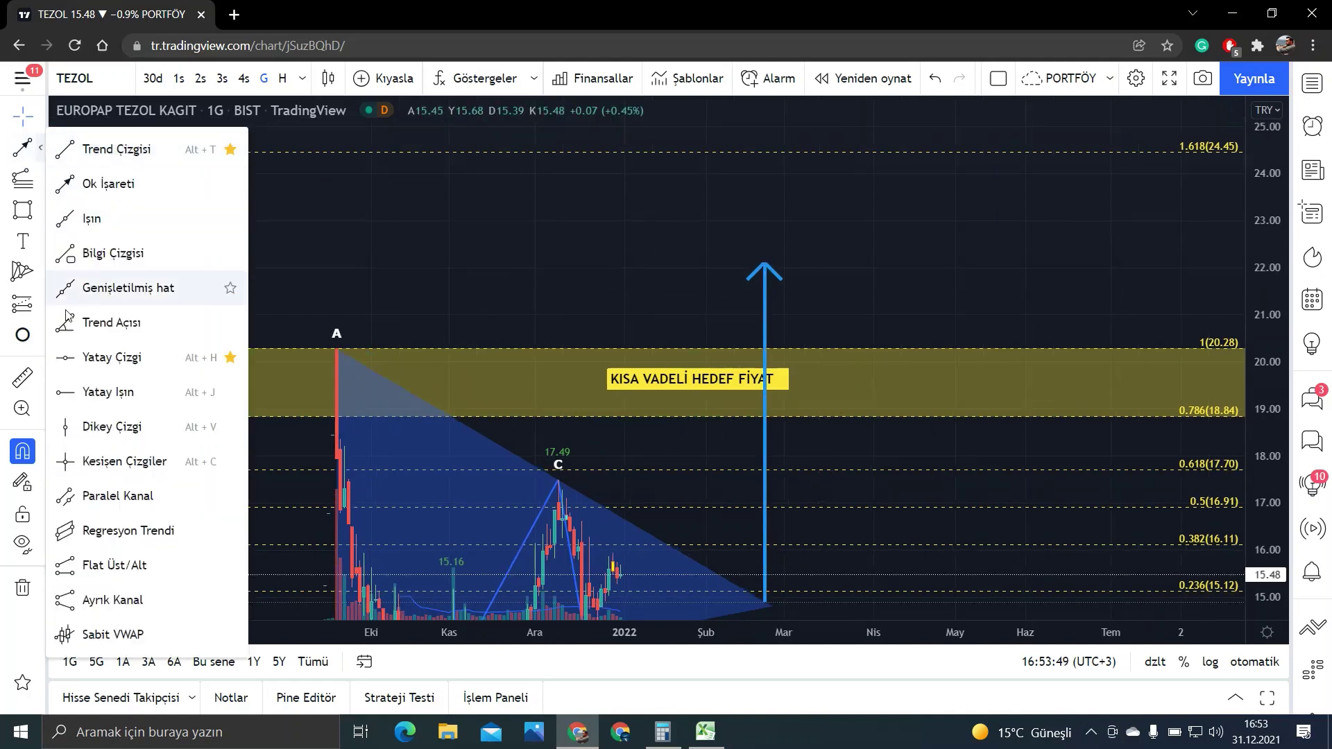
pyautogui.click(108, 359)
pyautogui.click(764, 264)
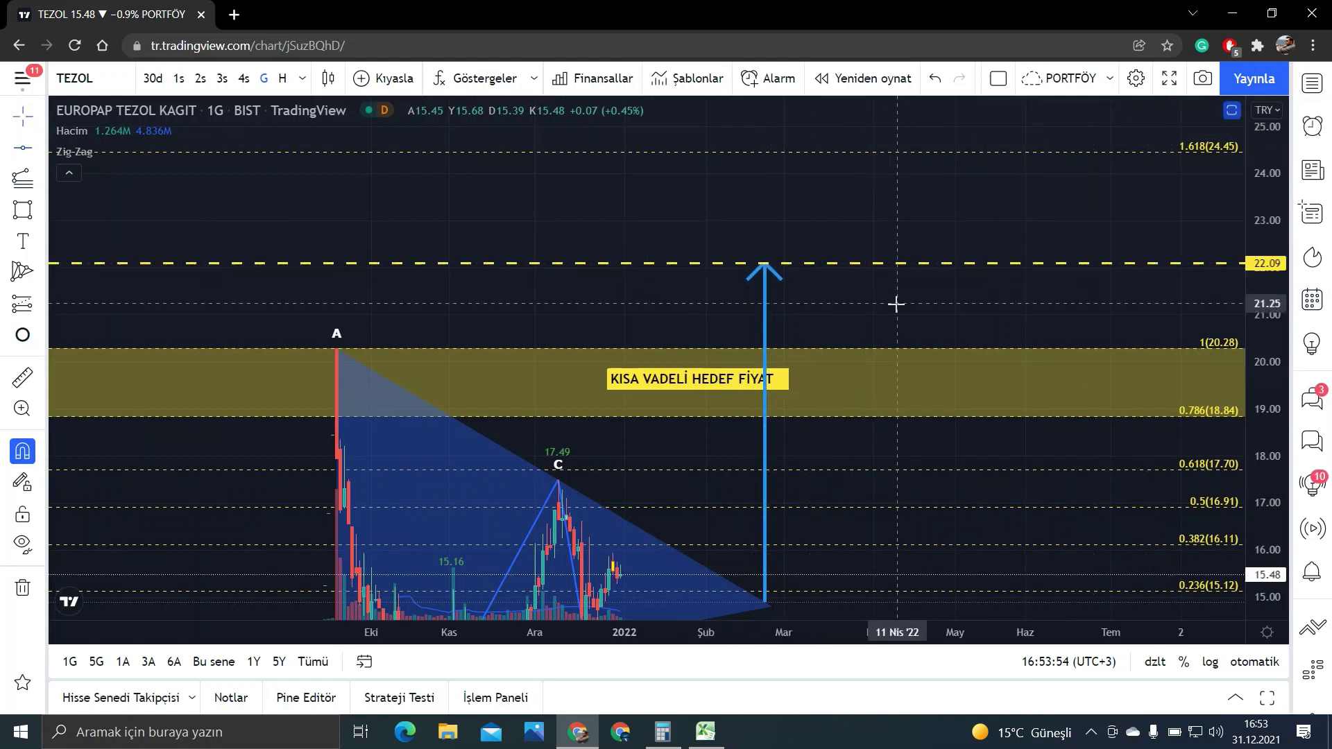
pyautogui.moveTo(896, 303); pyautogui.dragTo(885, 319)
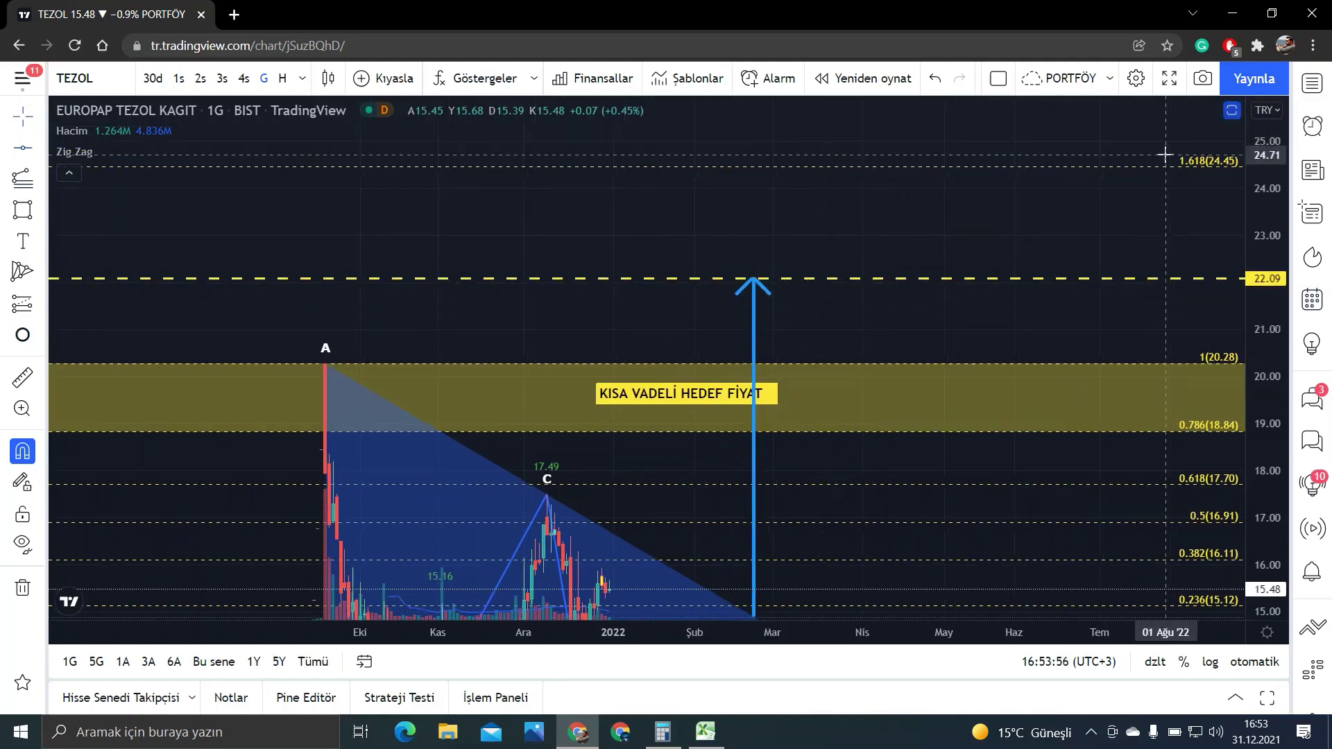
# Draw a yellow rectangle zone from the 22.09 line up to the 24.45 level.
pyautogui.click(22, 209)
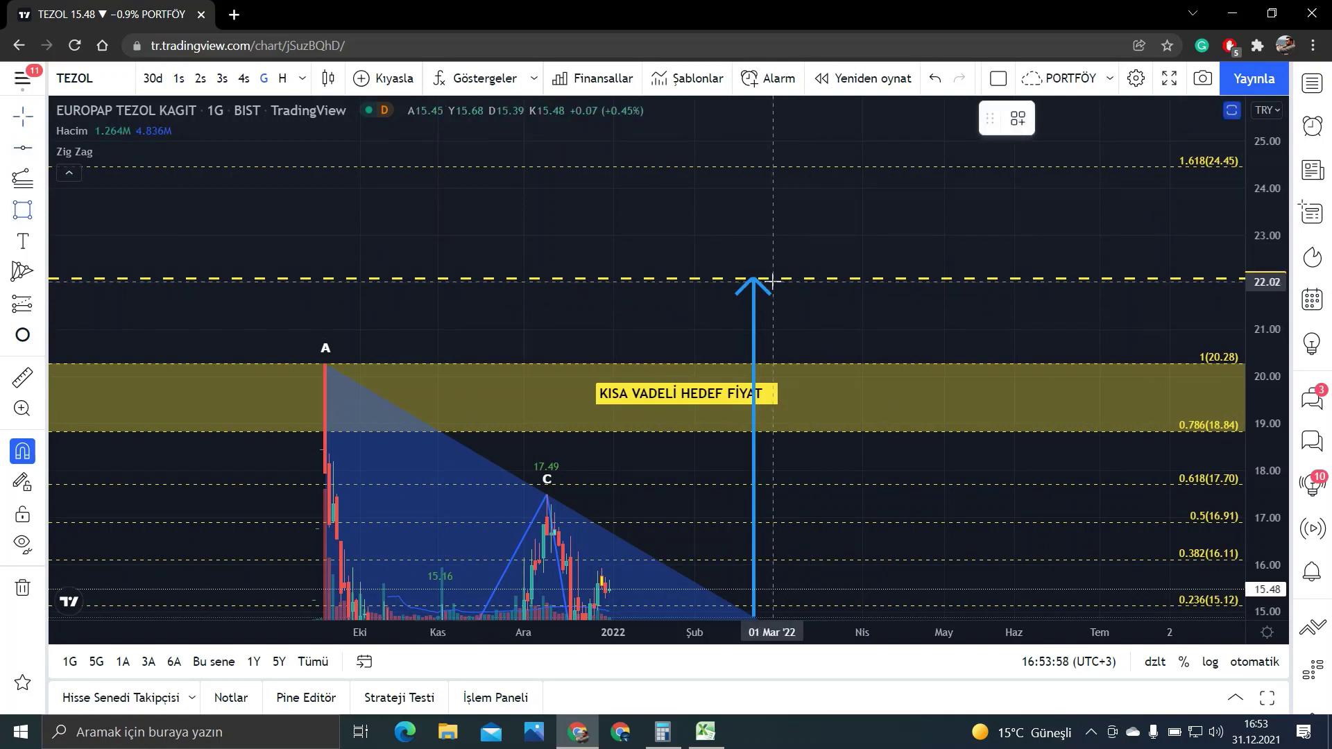
pyautogui.moveTo(767, 277); pyautogui.dragTo(794, 167)
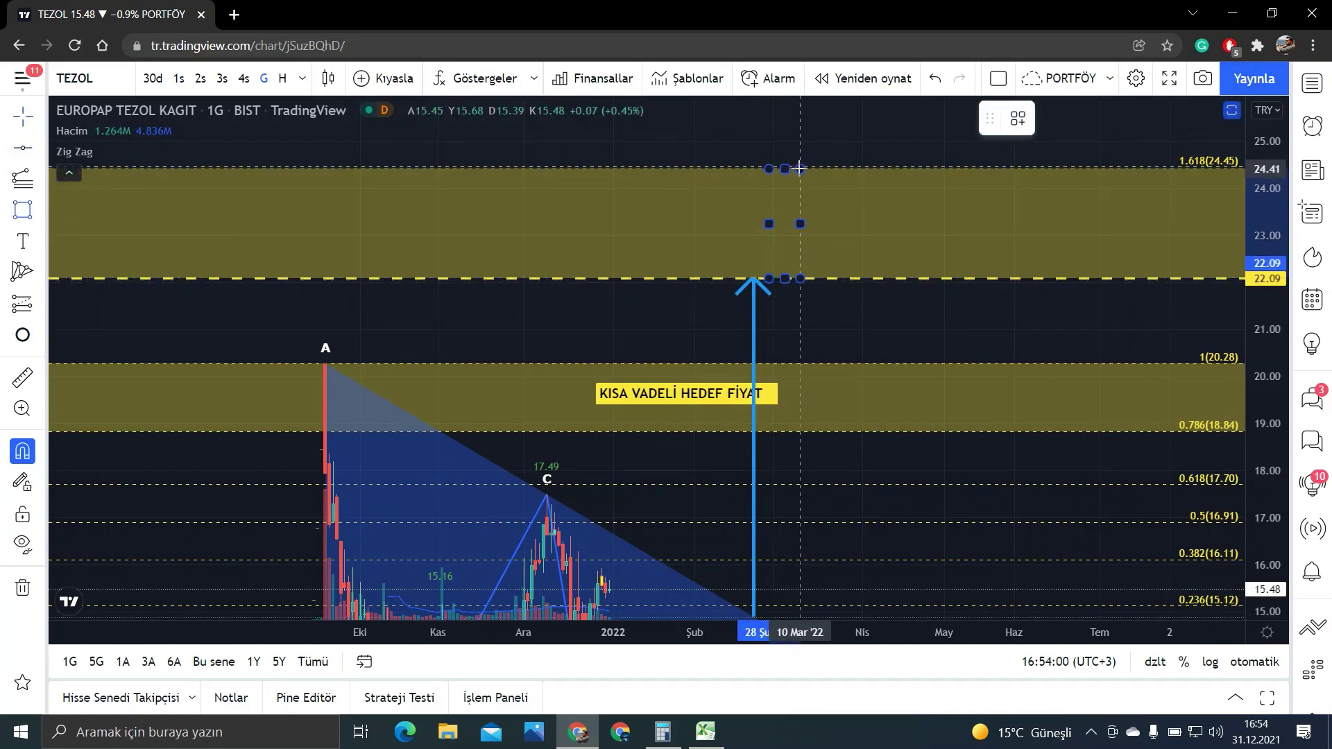
pyautogui.click(770, 149)
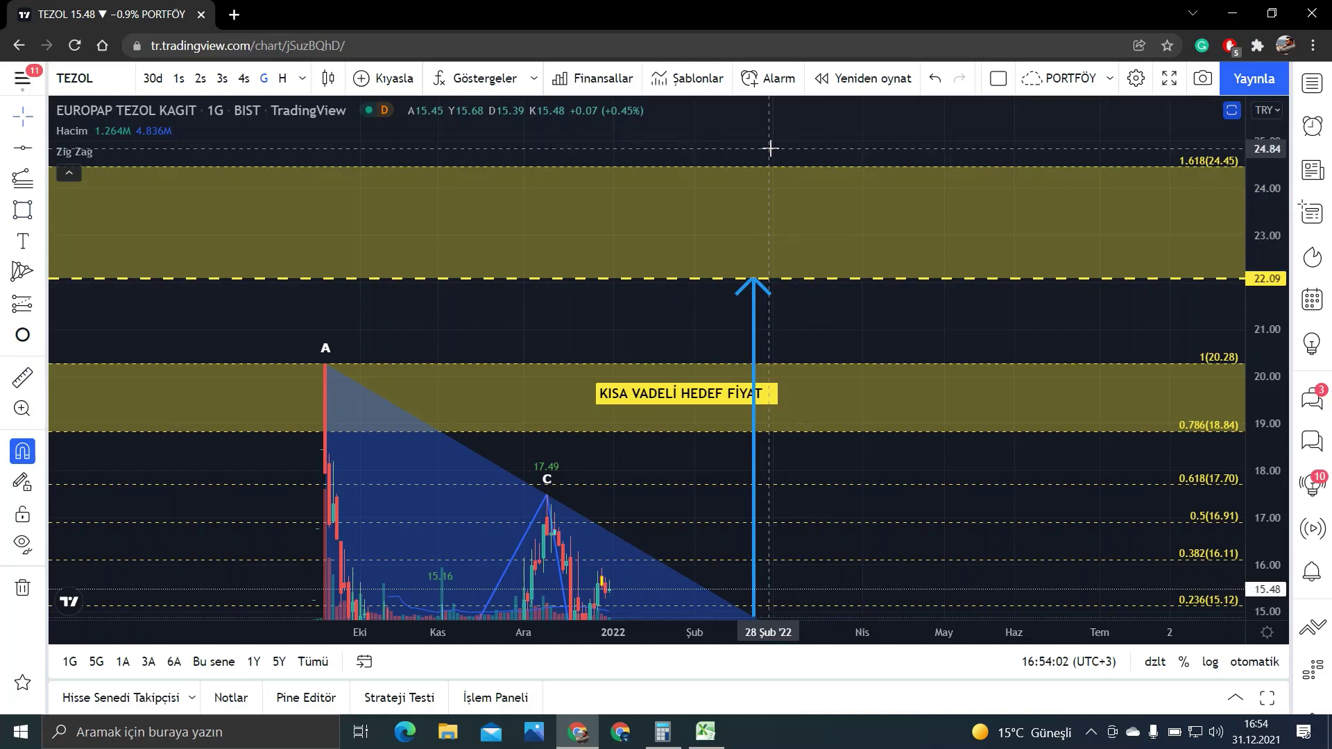
# Add the 'ORTA VADELİ HEDEF FİYAT' text label and drag it left, above the arrow tip.
pyautogui.click(22, 240)
pyautogui.click(723, 229)
pyautogui.write('ORTA VADELİ HEDEF FİYAT')
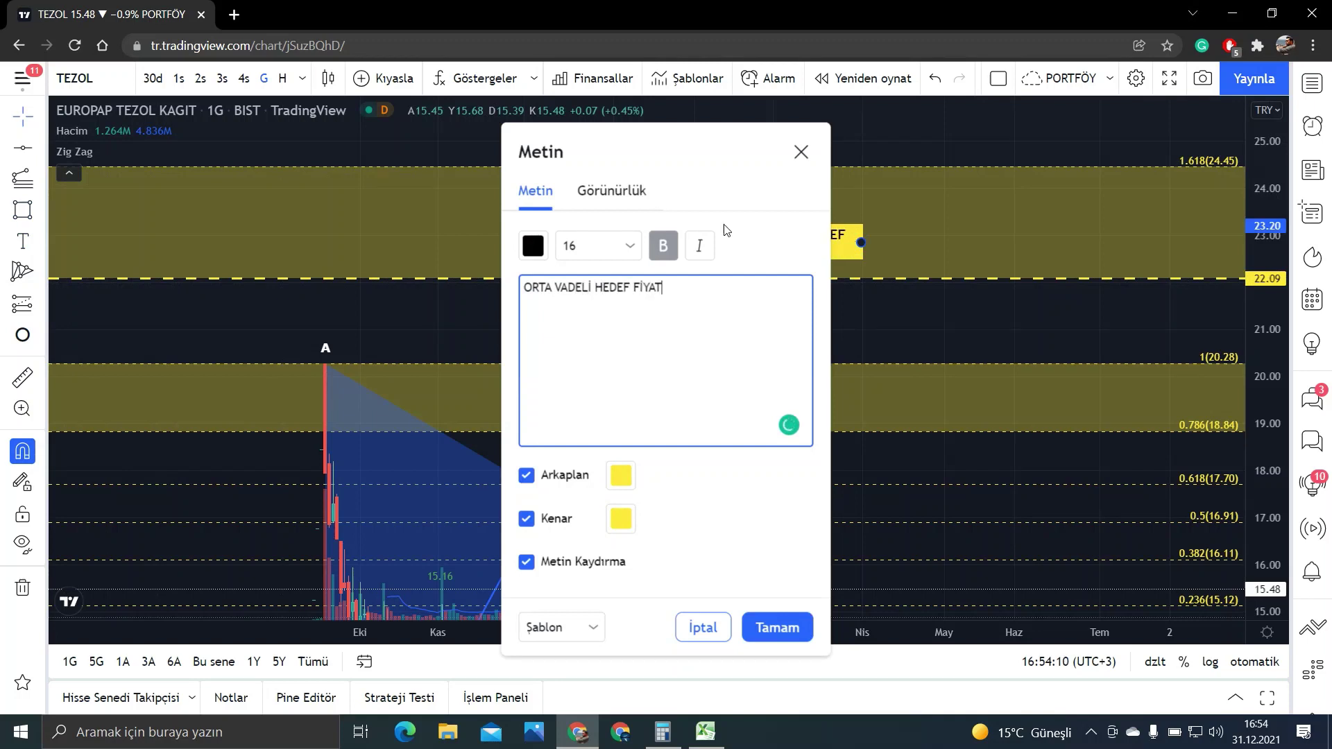
pyautogui.click(778, 627)
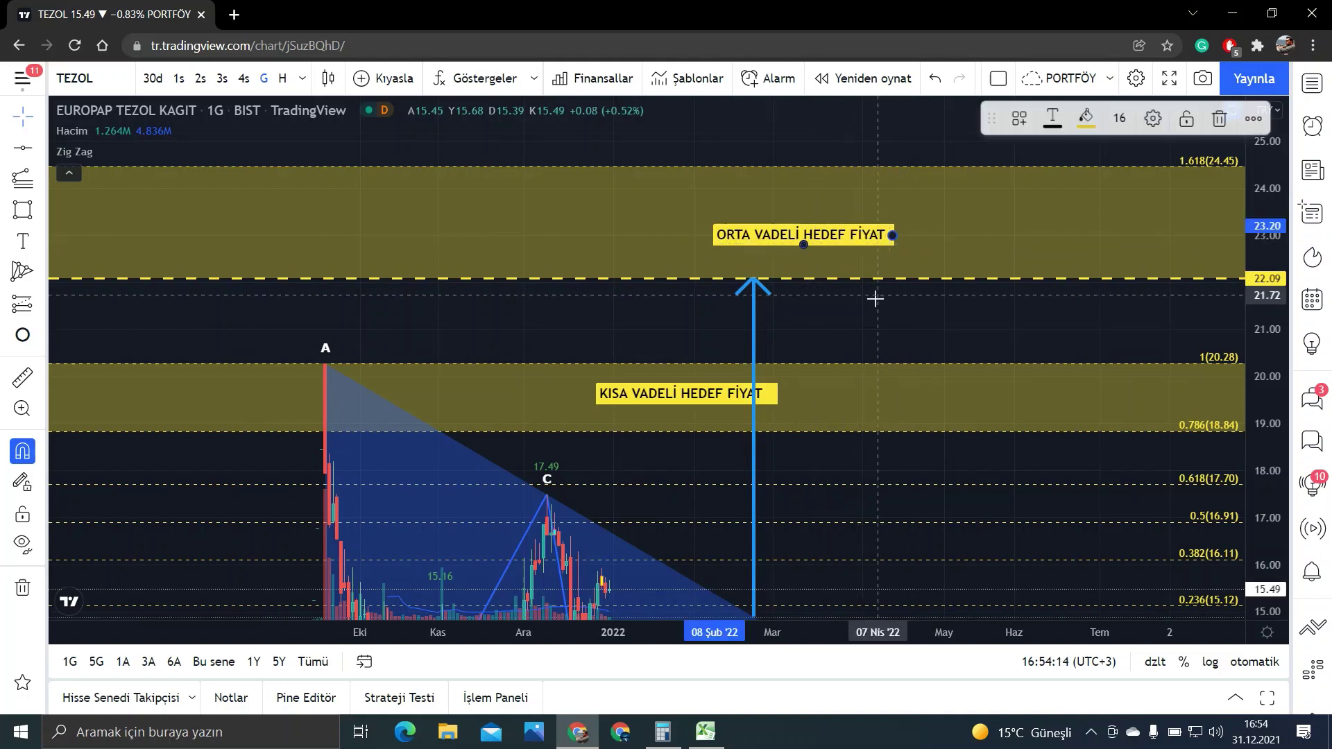
pyautogui.click(824, 243)
pyautogui.moveTo(825, 243); pyautogui.dragTo(724, 232)
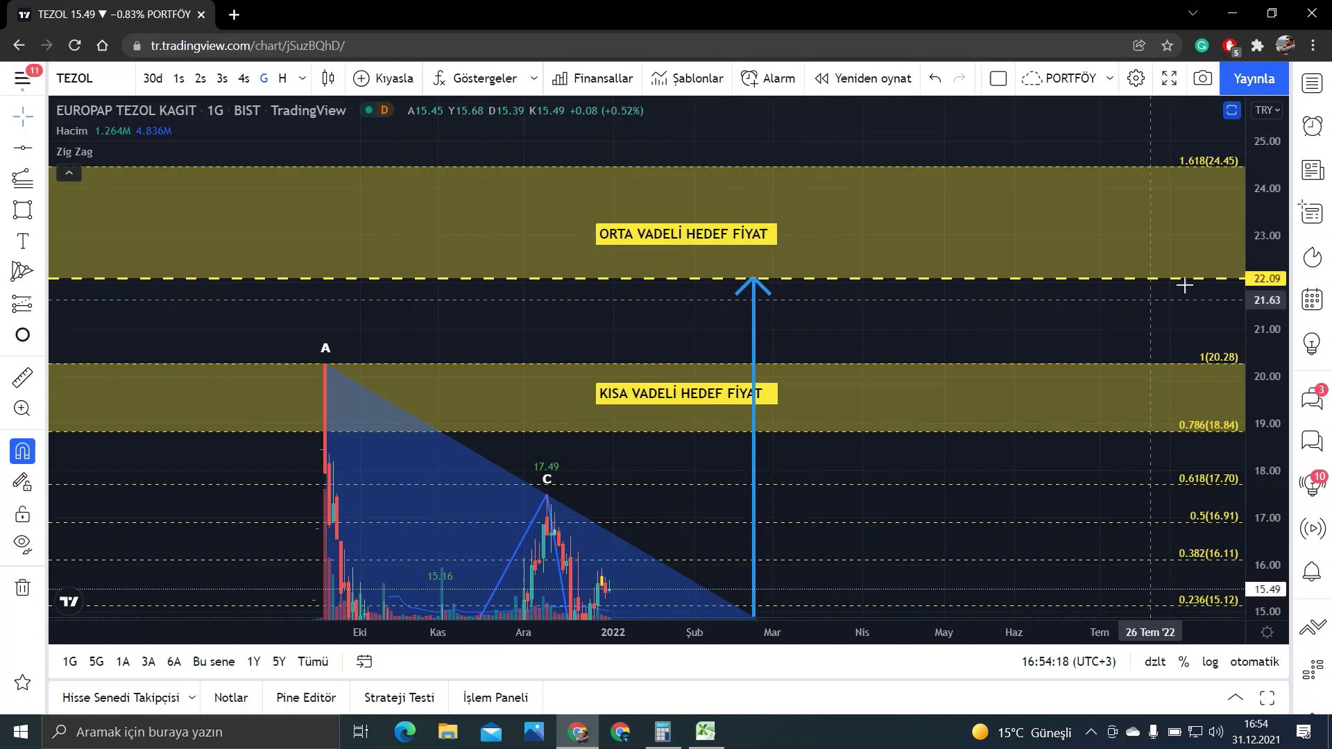
pyautogui.scroll(-1, 1184, 288)
# Compress the price scale and pan the chart down until the 4.618 (44.70) level shows.
pyautogui.moveTo(1269, 159); pyautogui.dragTo(1270, 182)
pyautogui.moveTo(1145, 140)
pyautogui.mouseDown()
pyautogui.moveTo(1141, 197)
pyautogui.moveTo(1100, 282)
pyautogui.moveTo(1135, 214)
pyautogui.moveTo(1093, 343)
pyautogui.mouseUp()
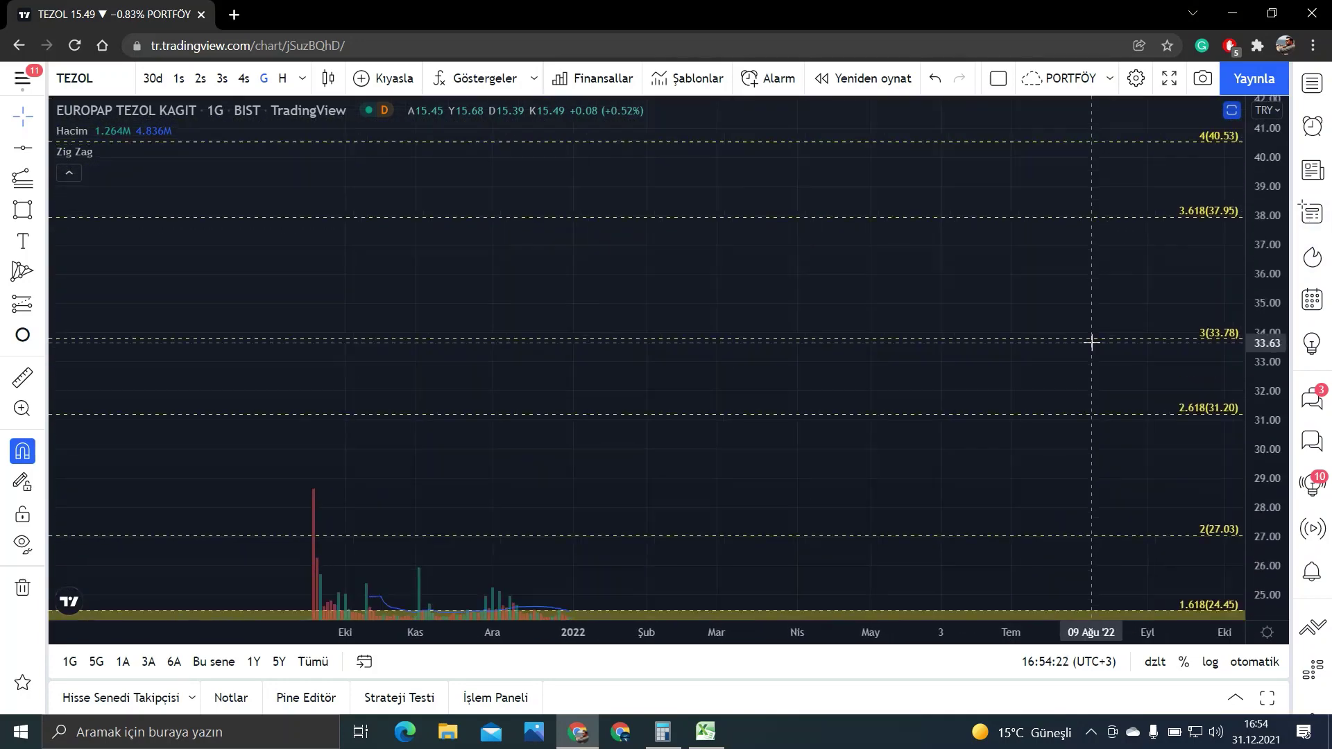
pyautogui.moveTo(1112, 213); pyautogui.dragTo(1035, 407)
pyautogui.scroll(1, 1087, 272)
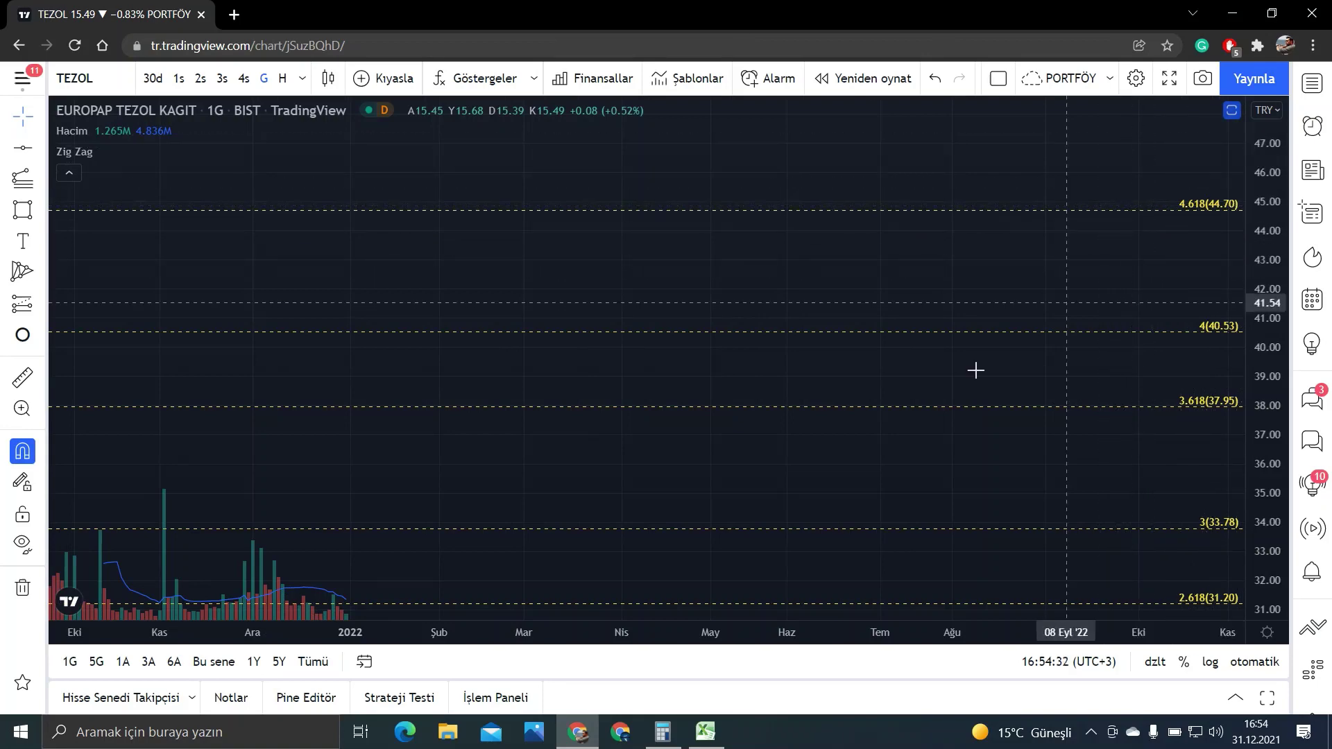
pyautogui.click(706, 737)
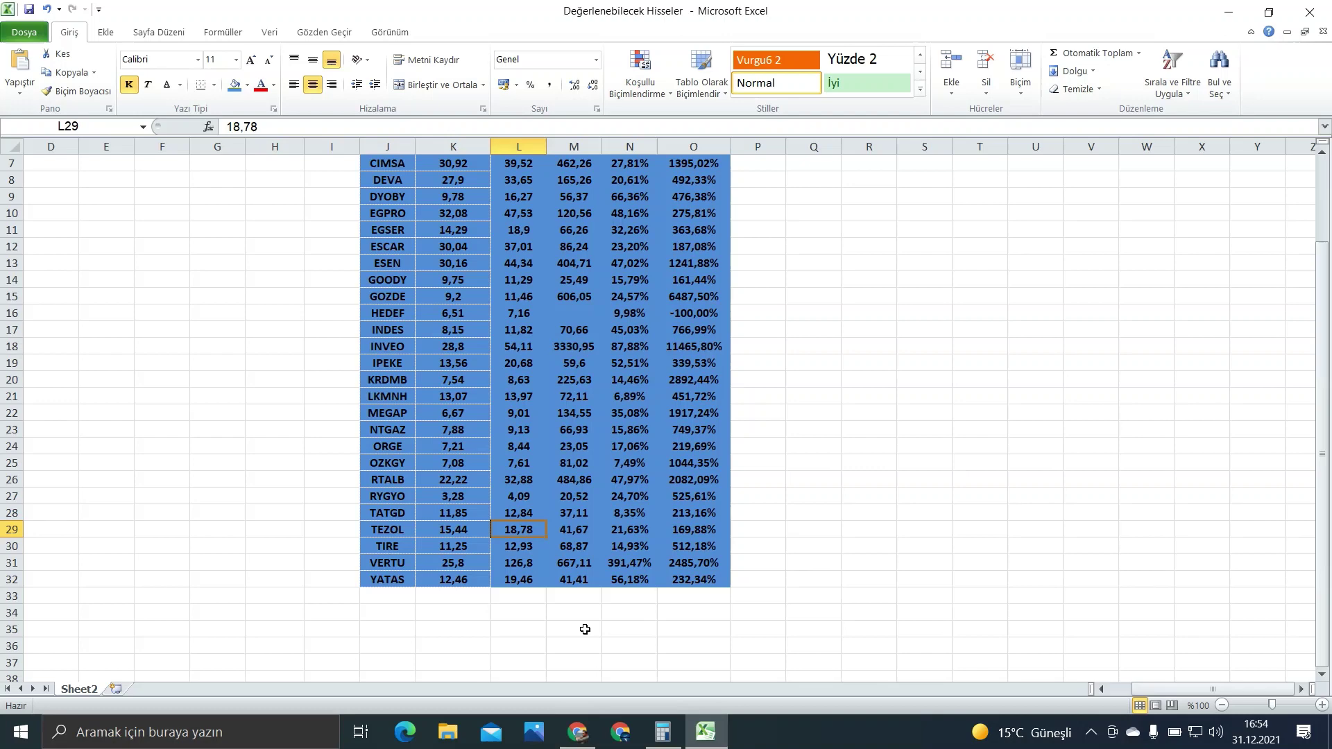
pyautogui.click(564, 534)
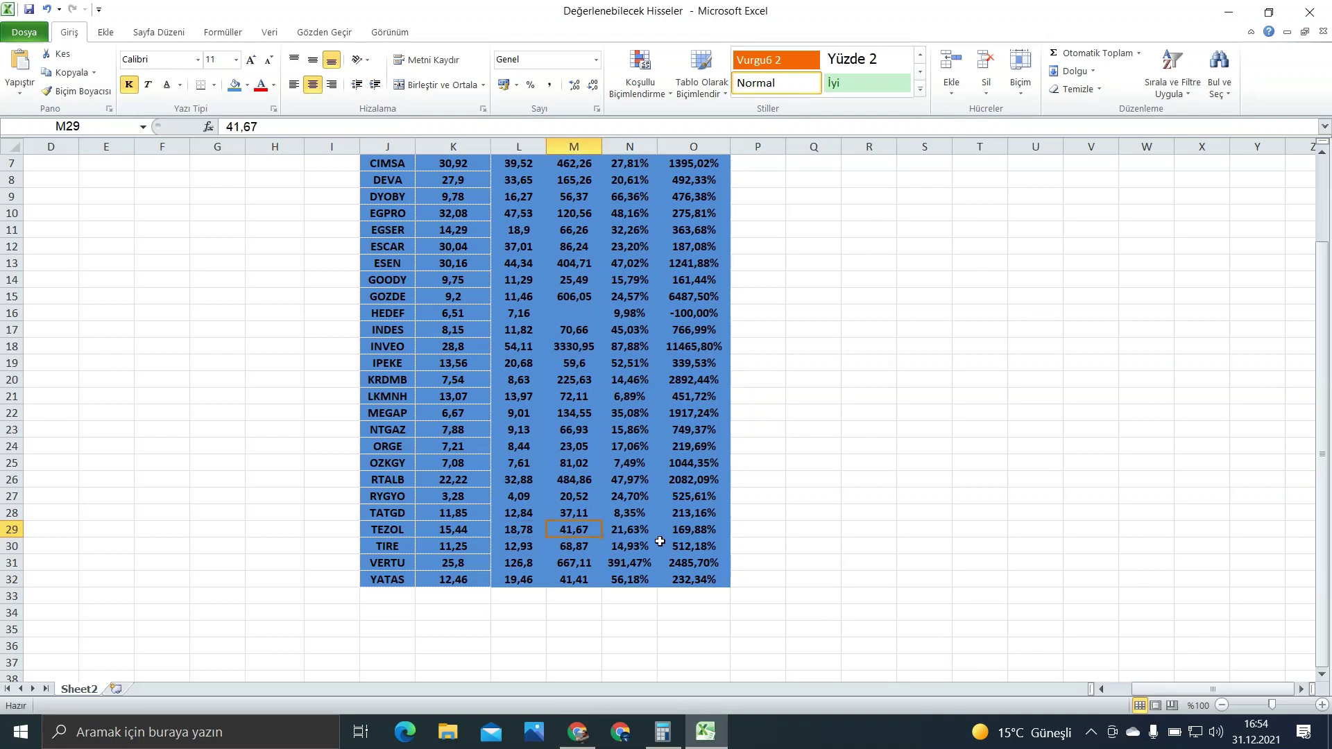
pyautogui.click(578, 737)
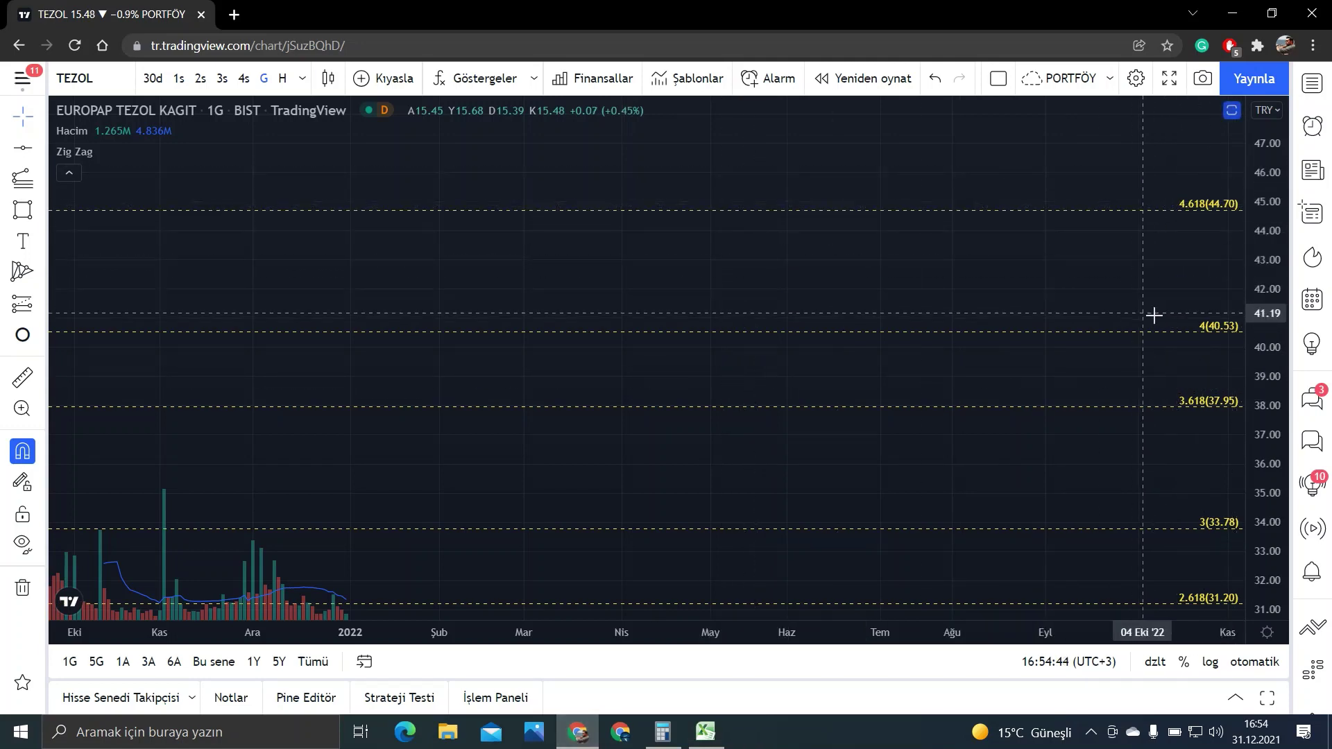
# Draw a yellow rectangle from the 4 (40.53) level up to the 4.618 (44.70) level.
pyautogui.moveTo(1263, 391)
pyautogui.mouseDown()
pyautogui.moveTo(1071, 273)
pyautogui.moveTo(1183, 350)
pyautogui.mouseUp()
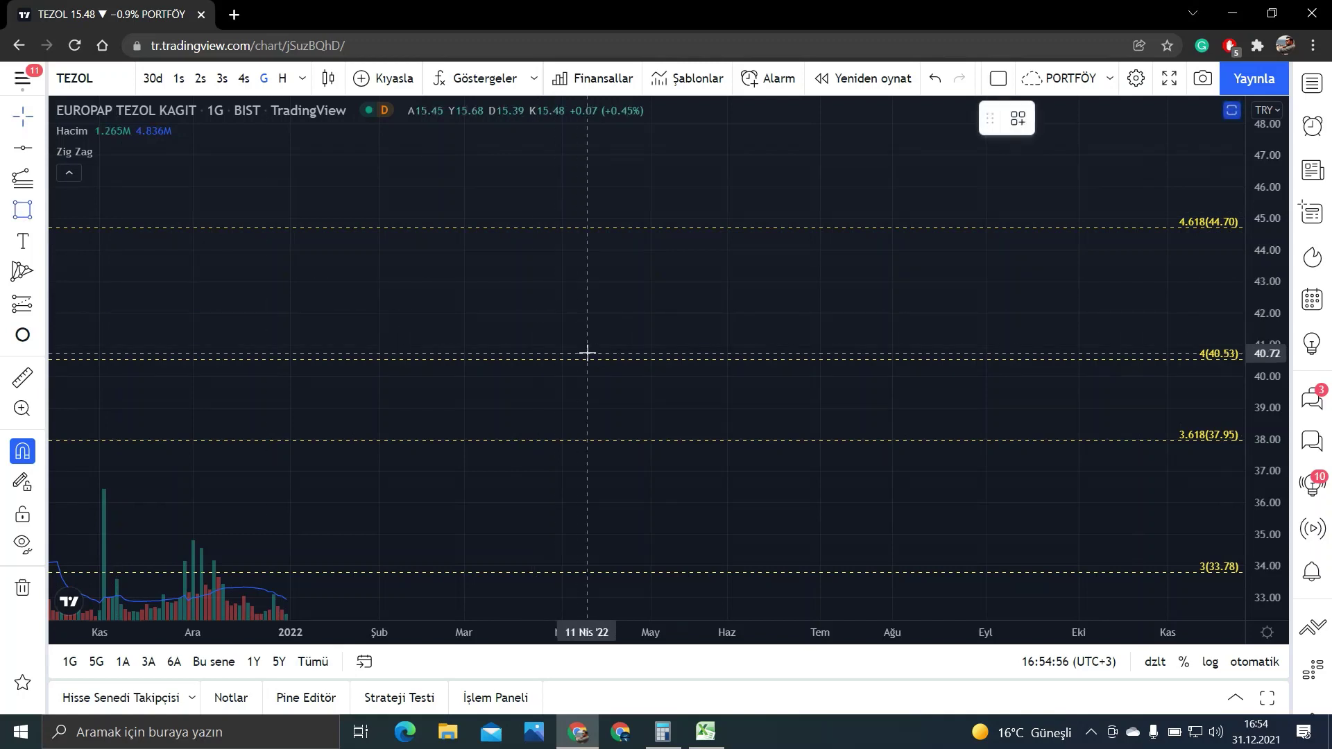
pyautogui.moveTo(582, 359); pyautogui.dragTo(624, 228)
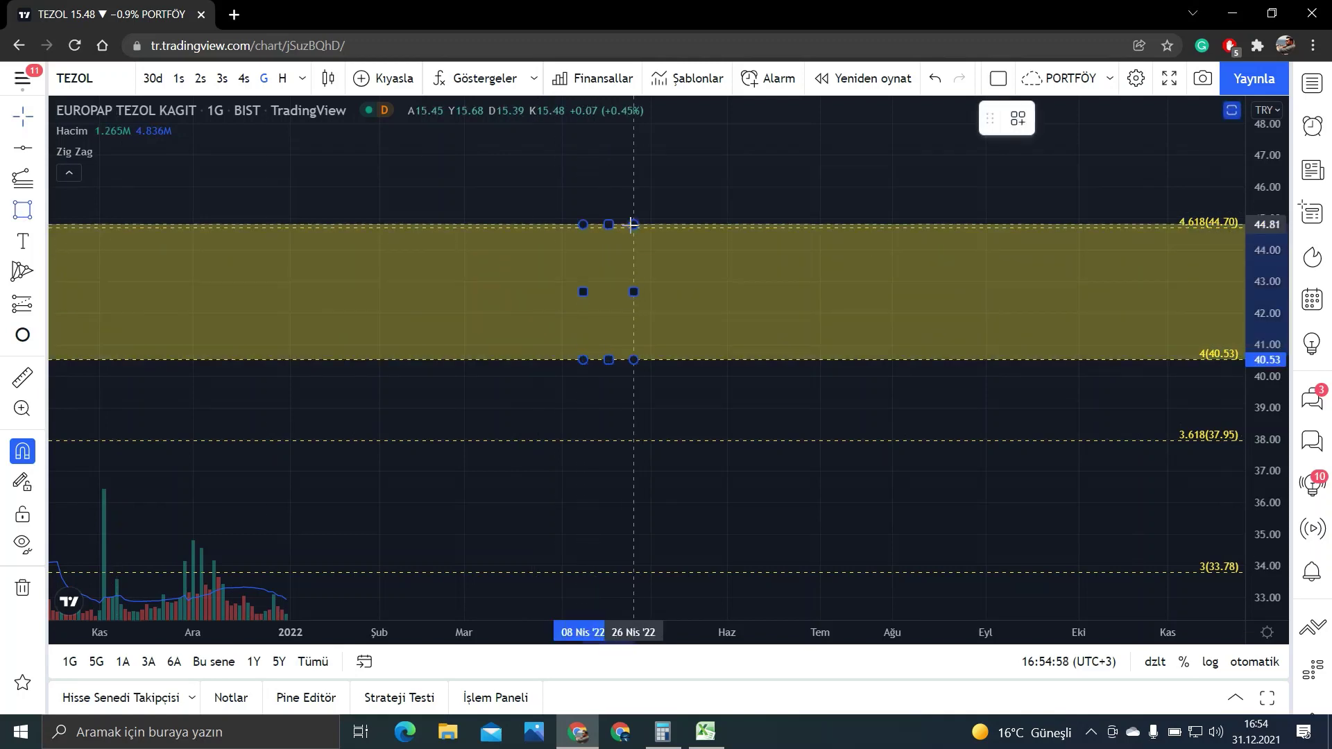
pyautogui.click(642, 215)
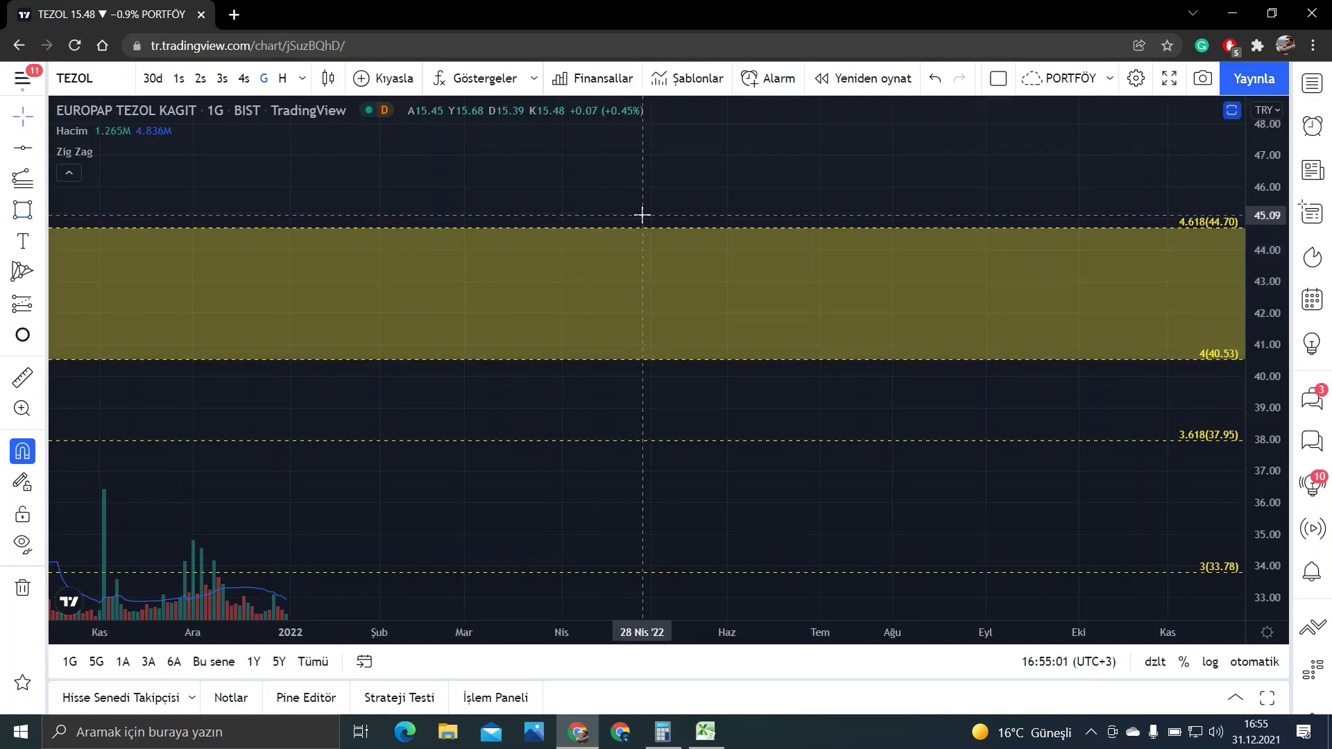
# Place a one-line 'UZUN VADELİ HEDEF FİYAT' text label inside the 40.53–44.70 zone.
pyautogui.click(23, 241)
pyautogui.click(687, 319)
pyautogui.write('UZUN VADELİ HEDEF FİYAT')
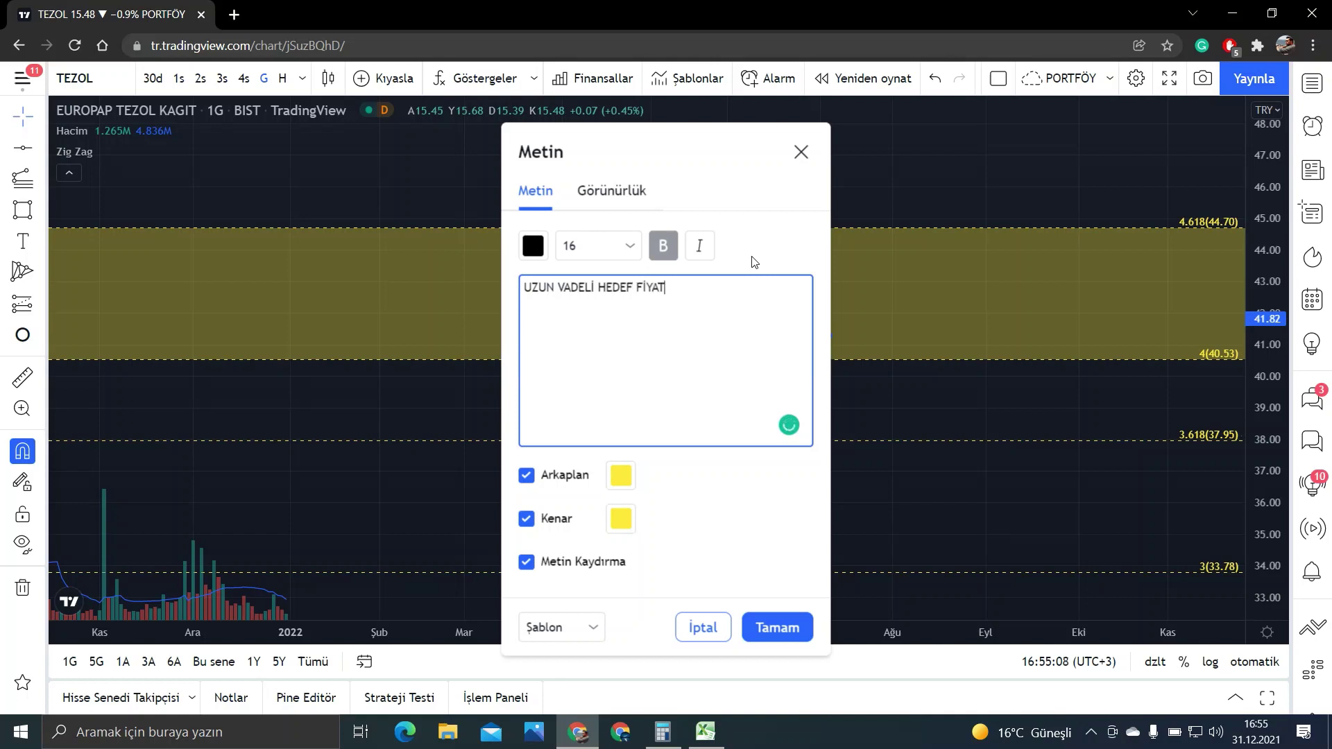
pyautogui.click(779, 627)
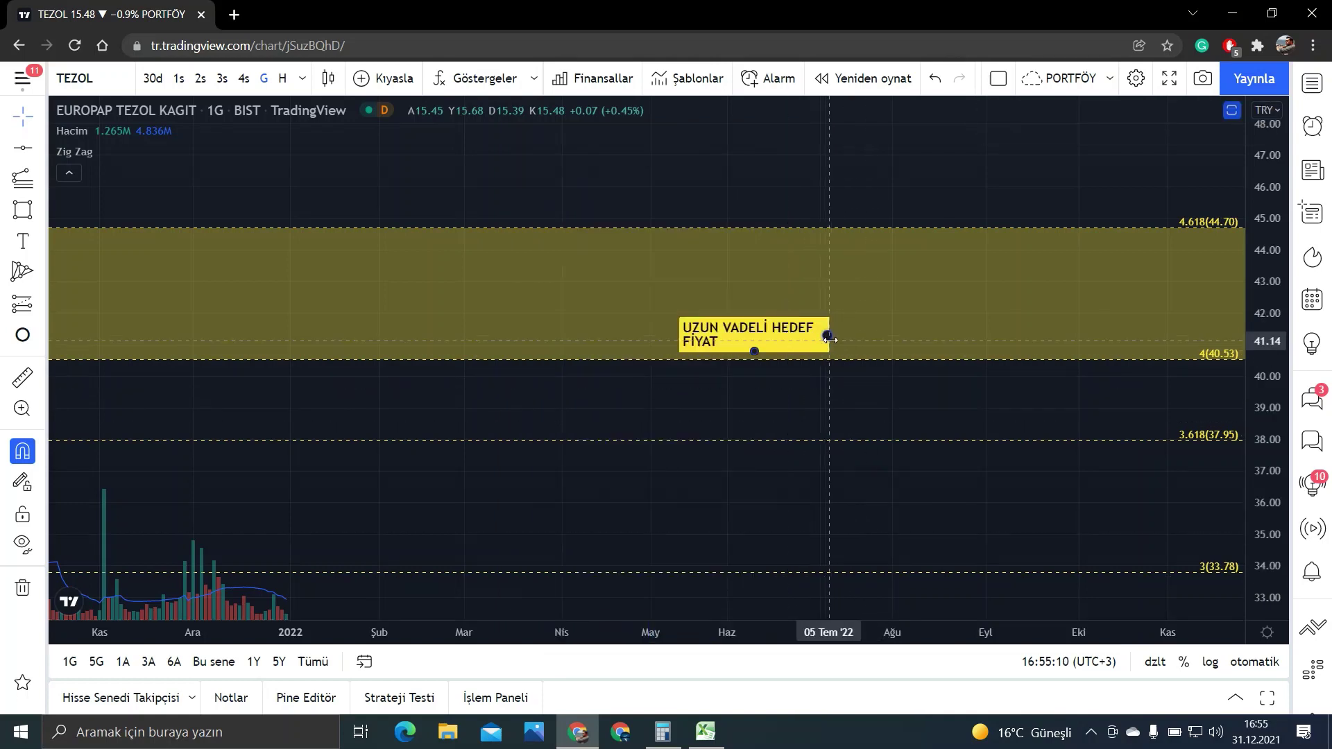
pyautogui.moveTo(827, 338)
pyautogui.mouseDown()
pyautogui.moveTo(870, 330)
pyautogui.moveTo(731, 298)
pyautogui.mouseUp()
pyautogui.click(758, 402)
pyautogui.scroll(-1, 763, 402)
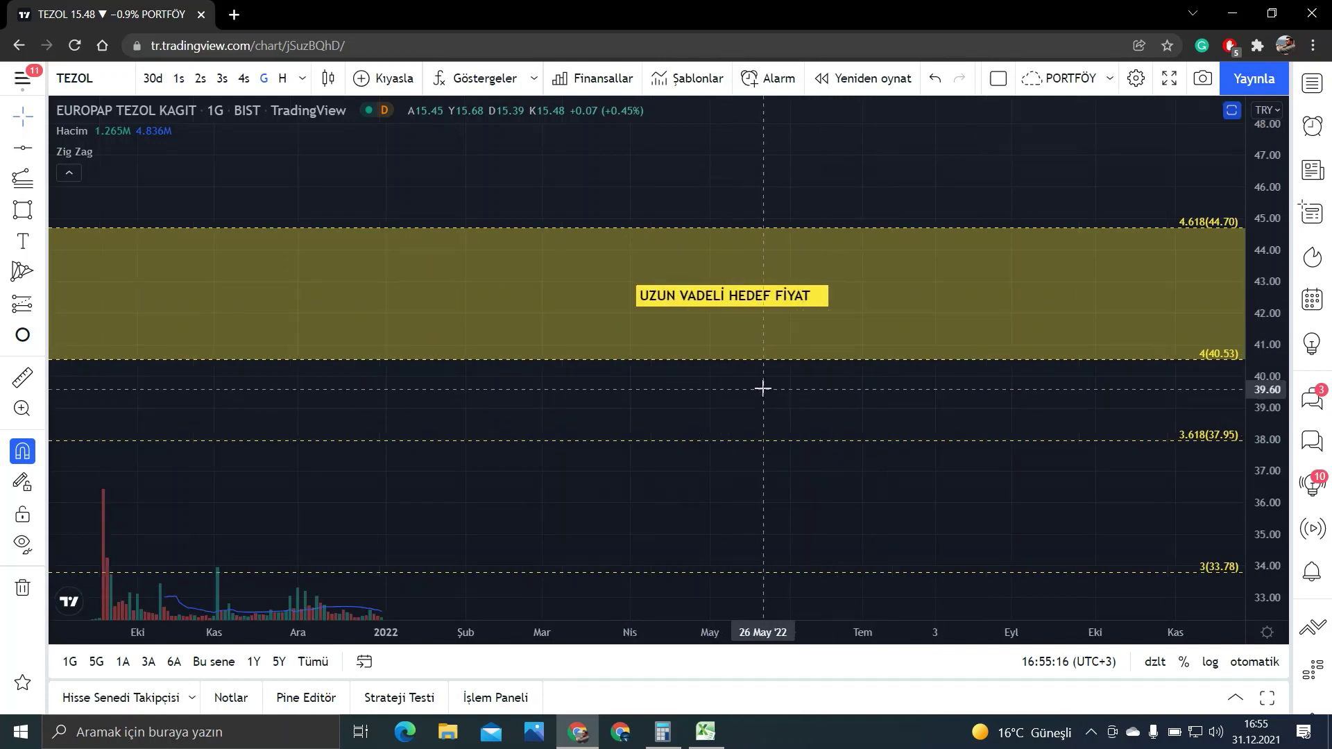
# Pan down and stretch the price scale to review the medium-term target zone.
pyautogui.moveTo(781, 491); pyautogui.dragTo(809, 371)
pyautogui.moveTo(761, 503)
pyautogui.mouseDown()
pyautogui.moveTo(783, 408)
pyautogui.moveTo(895, 202)
pyautogui.mouseUp()
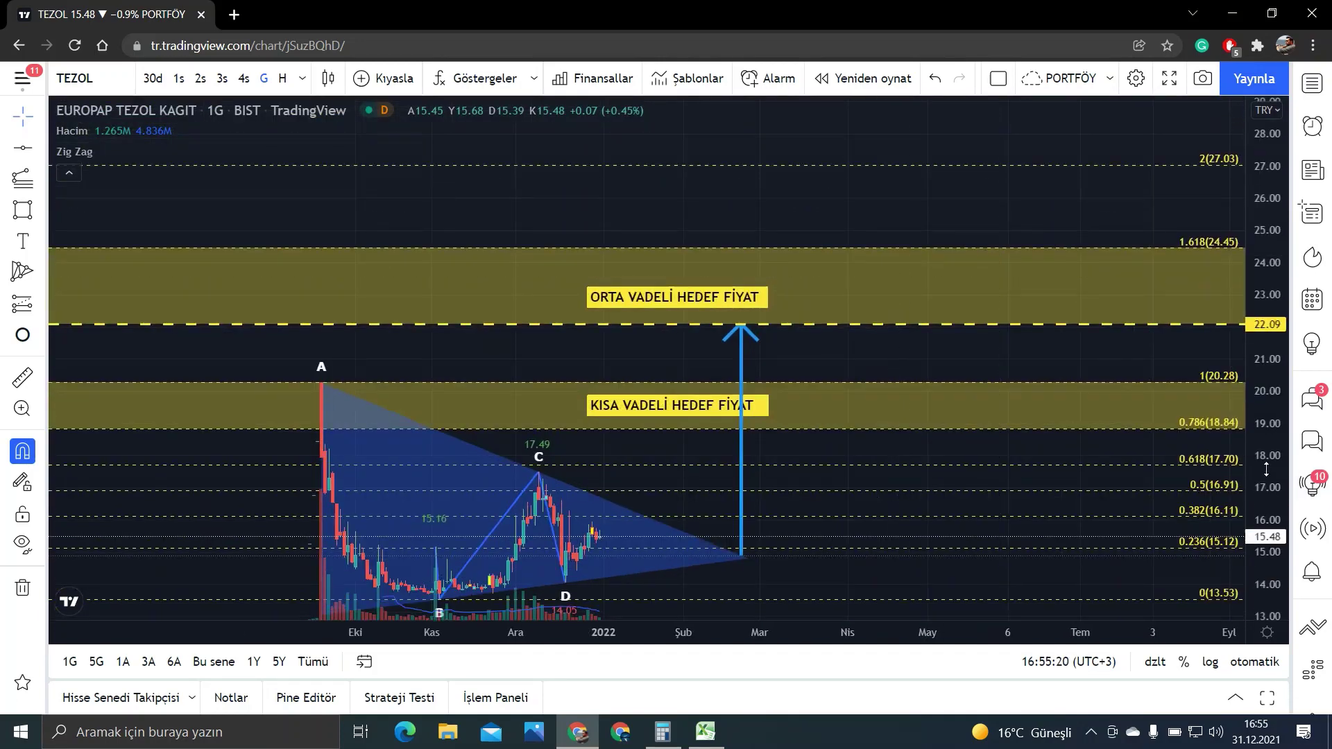
pyautogui.moveTo(1266, 469); pyautogui.dragTo(1265, 432)
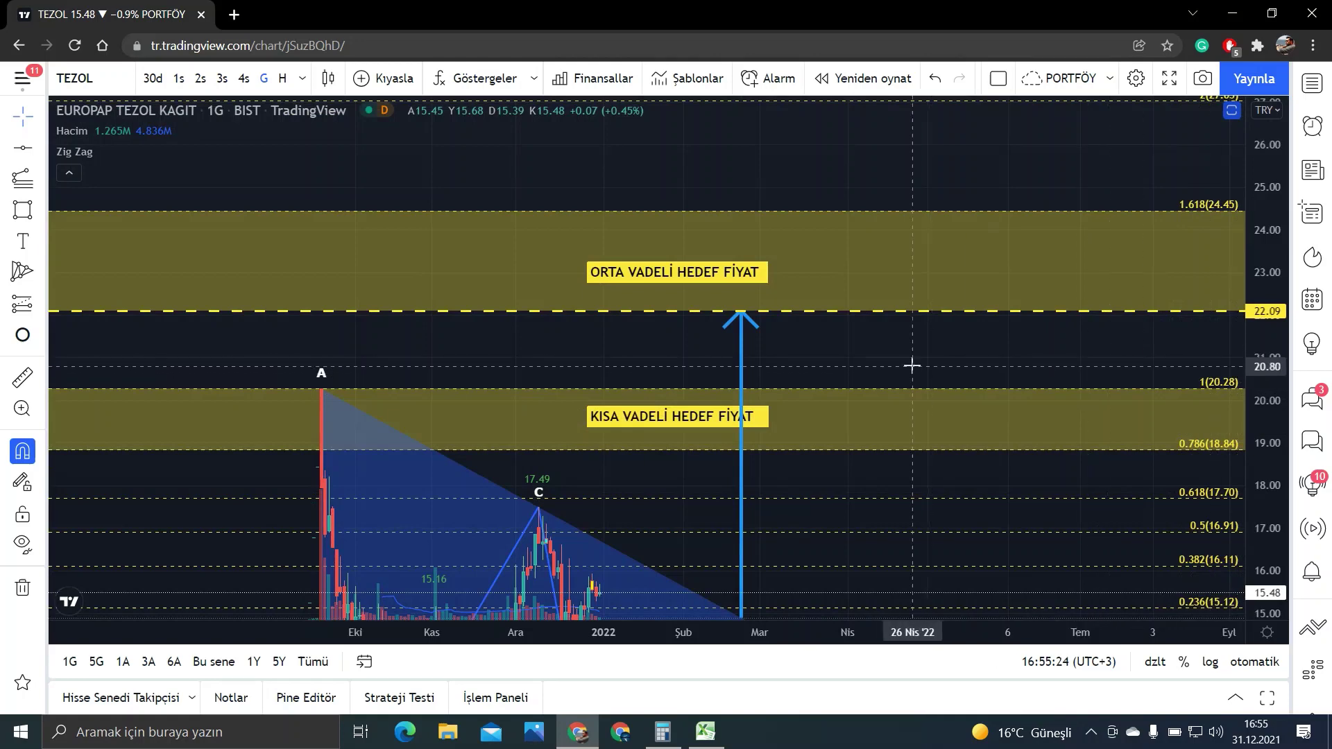
pyautogui.moveTo(910, 363); pyautogui.dragTo(910, 407)
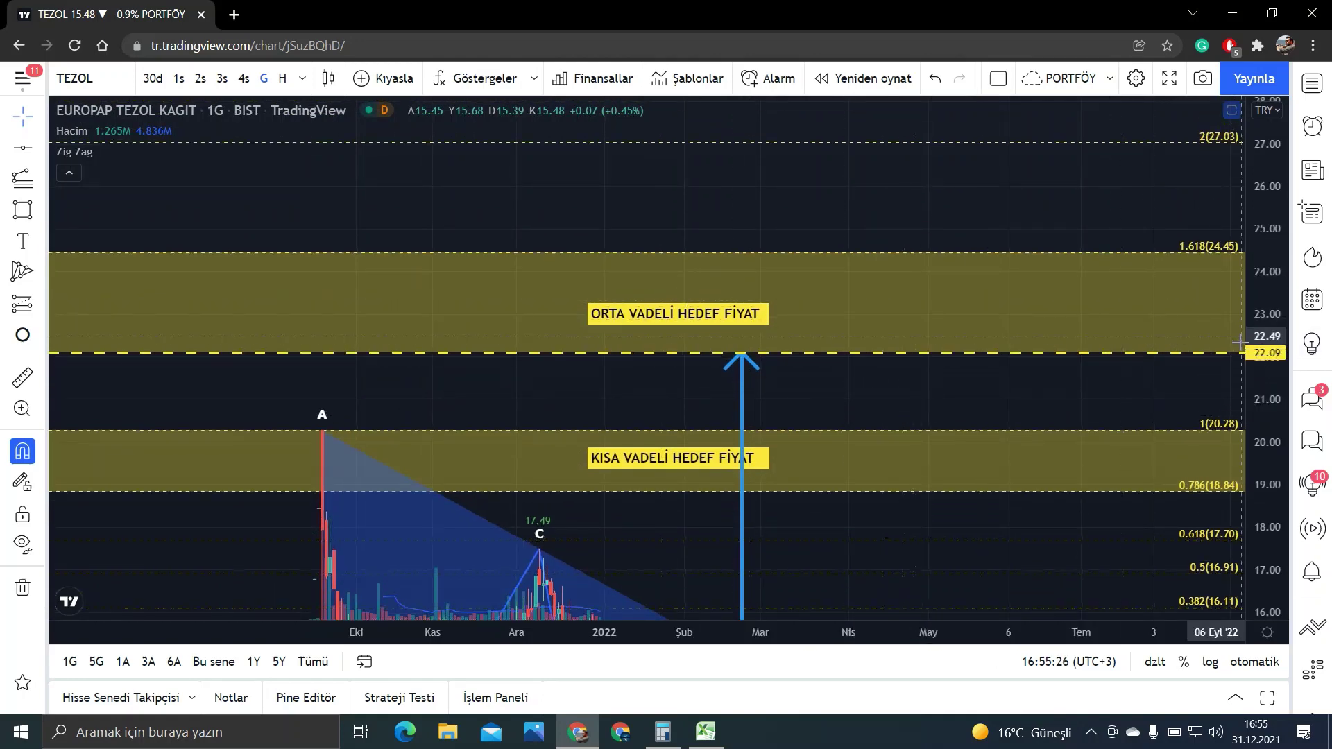
# Shift the UZUN VADELİ HEDEF FİYAT label left within the 40.53–44.70 zone.
pyautogui.moveTo(1059, 183); pyautogui.dragTo(1034, 447)
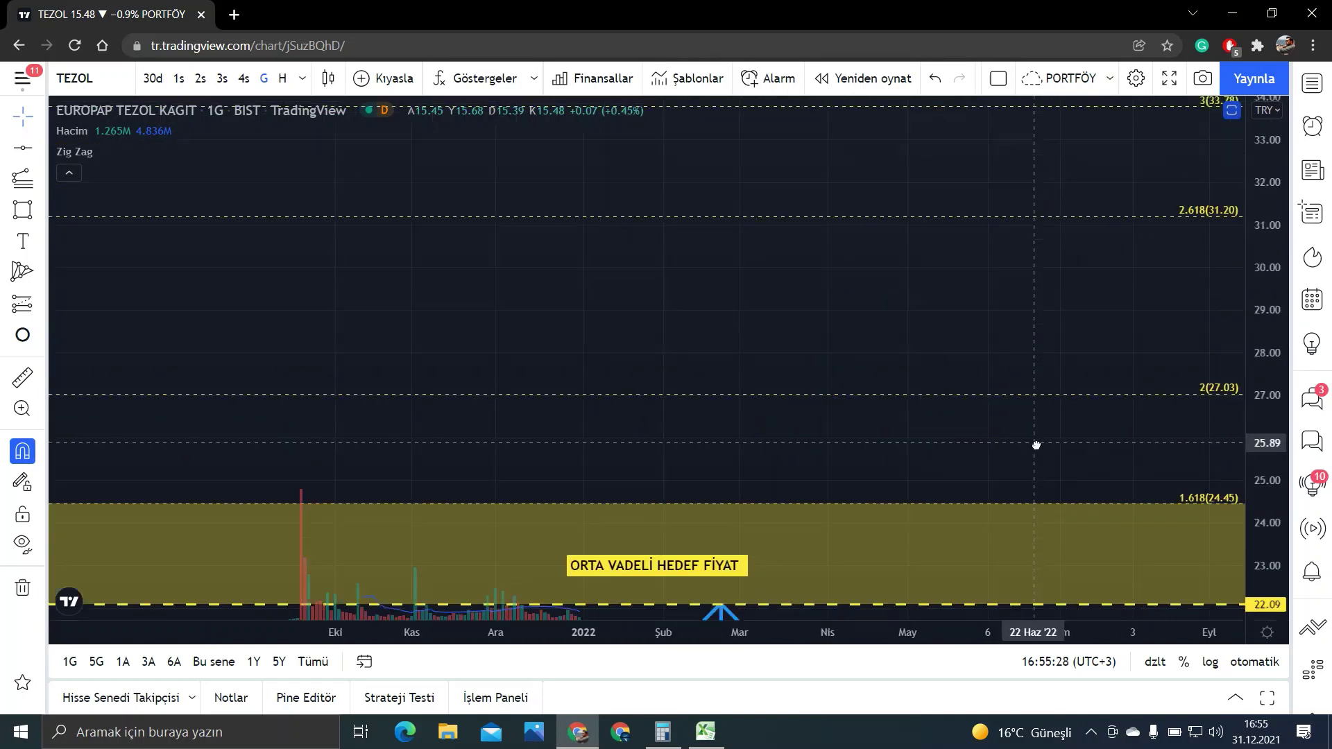
pyautogui.moveTo(1023, 178); pyautogui.dragTo(1055, 523)
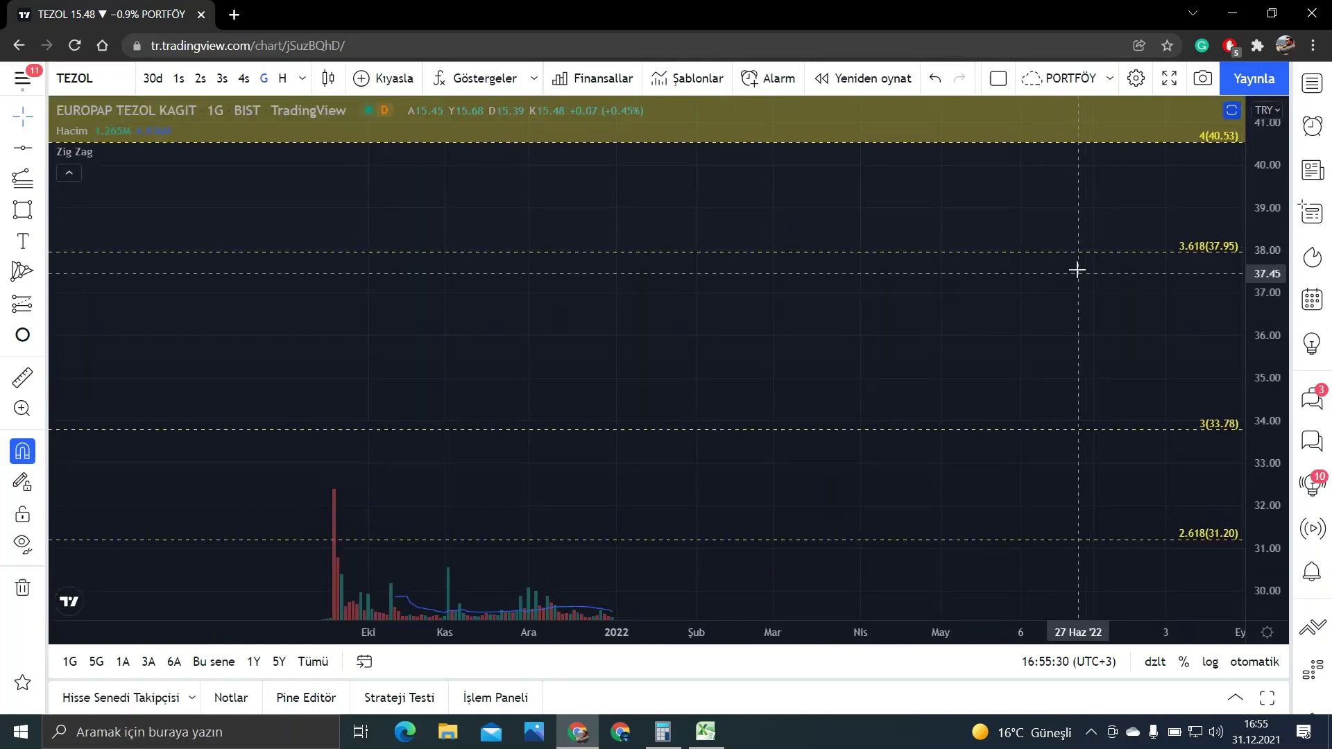
pyautogui.moveTo(1076, 271)
pyautogui.mouseDown()
pyautogui.moveTo(1041, 315)
pyautogui.moveTo(1046, 463)
pyautogui.mouseUp()
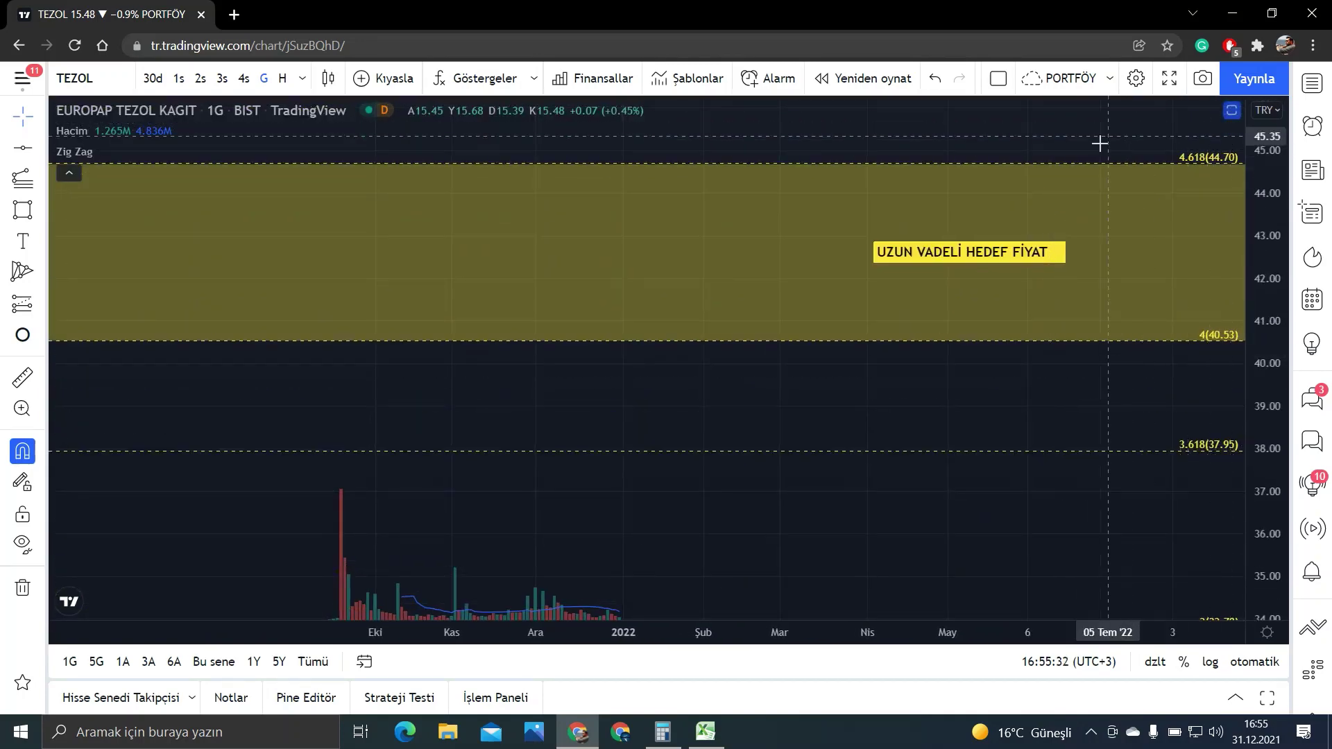
pyautogui.moveTo(970, 258)
pyautogui.mouseDown()
pyautogui.moveTo(885, 238)
pyautogui.moveTo(863, 257)
pyautogui.mouseUp()
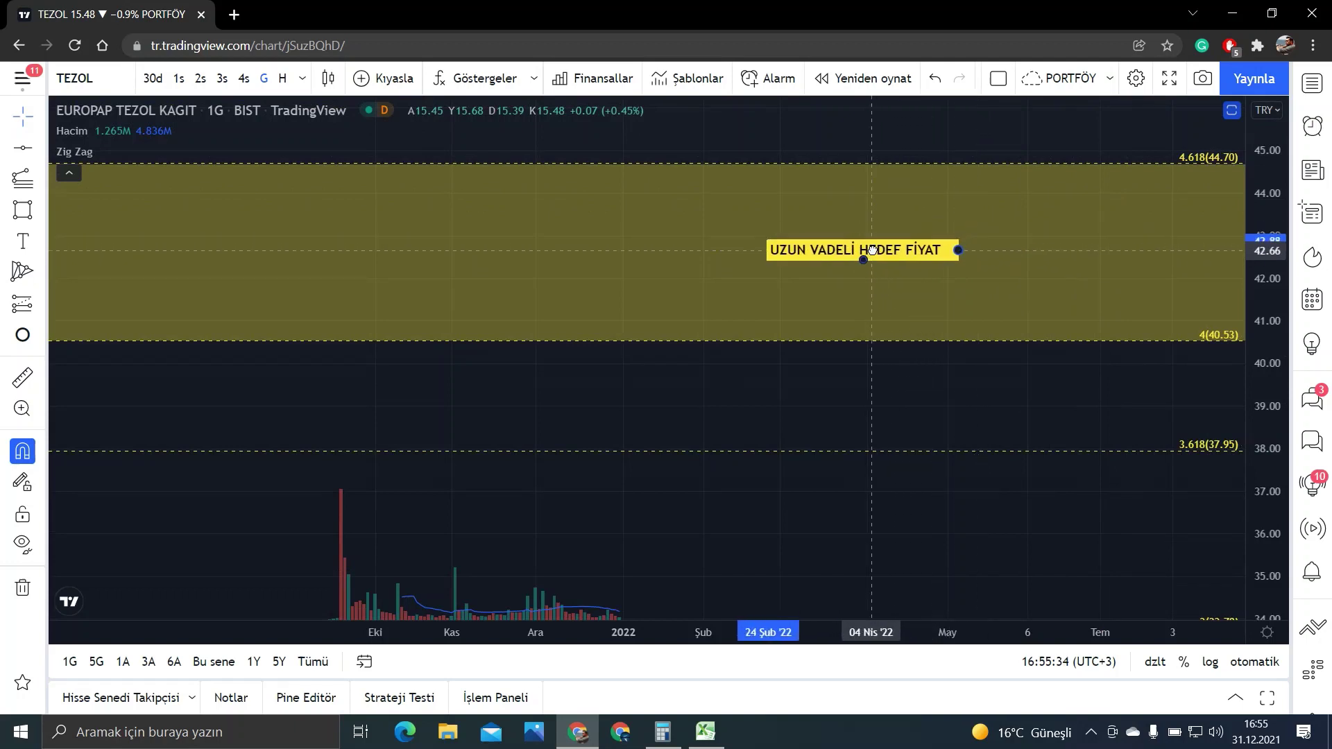
pyautogui.click(843, 128)
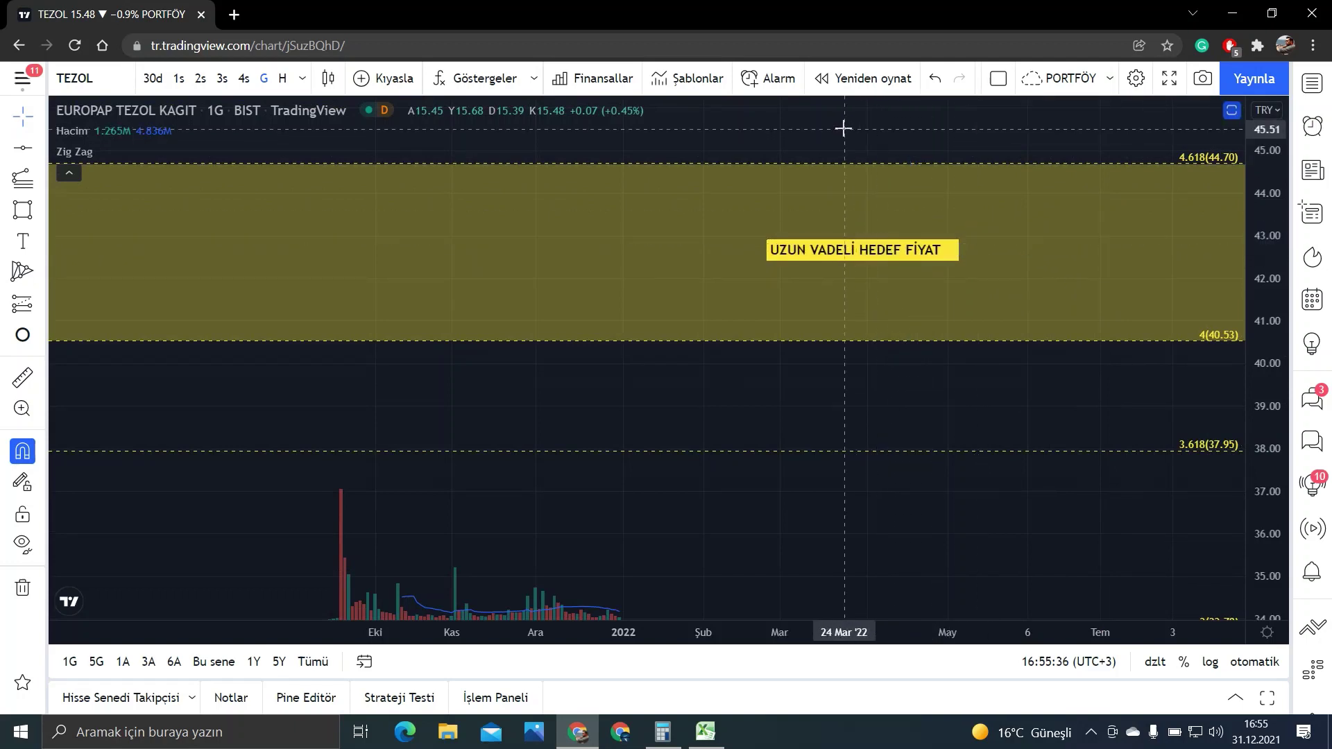